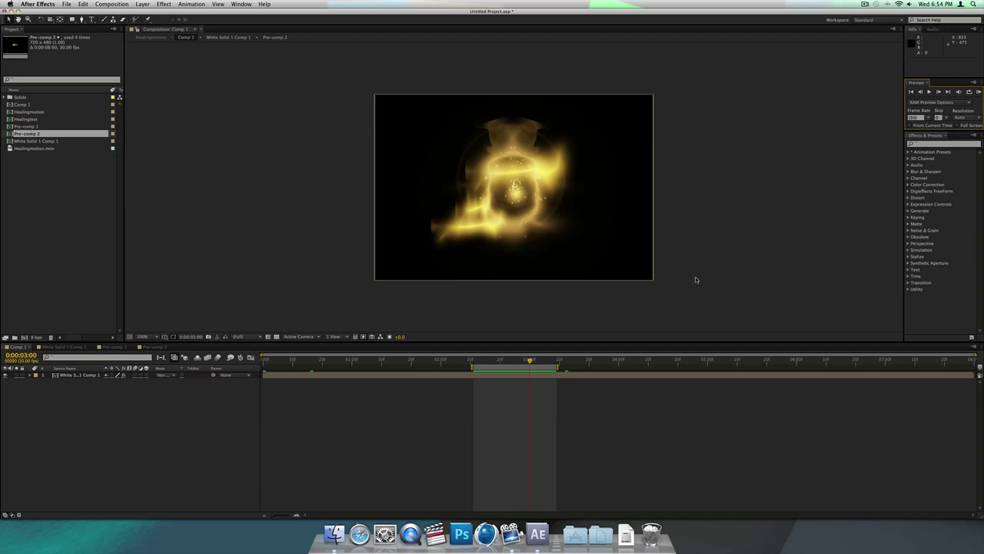
Step: Play a RAM preview of the finished glowing animation in Comp 1 and stop it
click(979, 92)
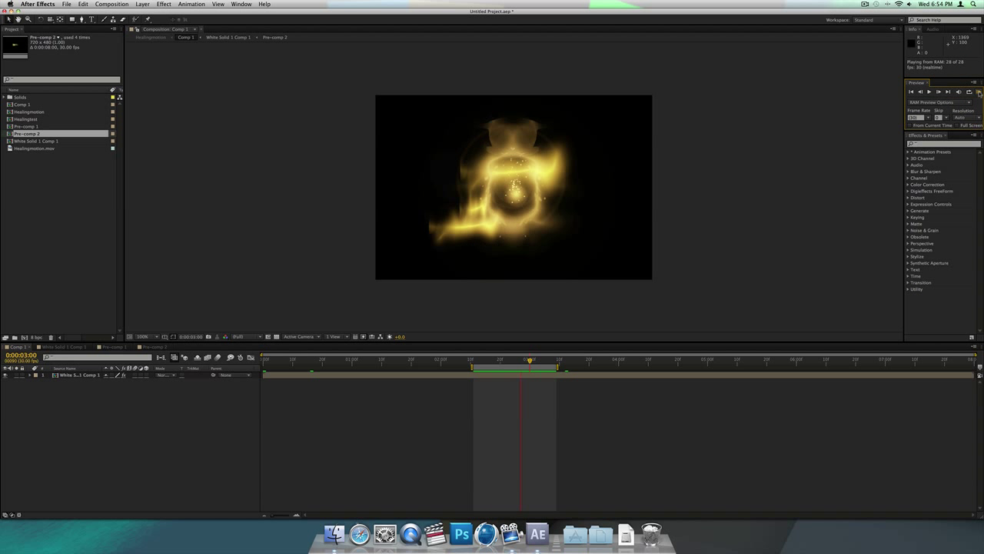
click(978, 91)
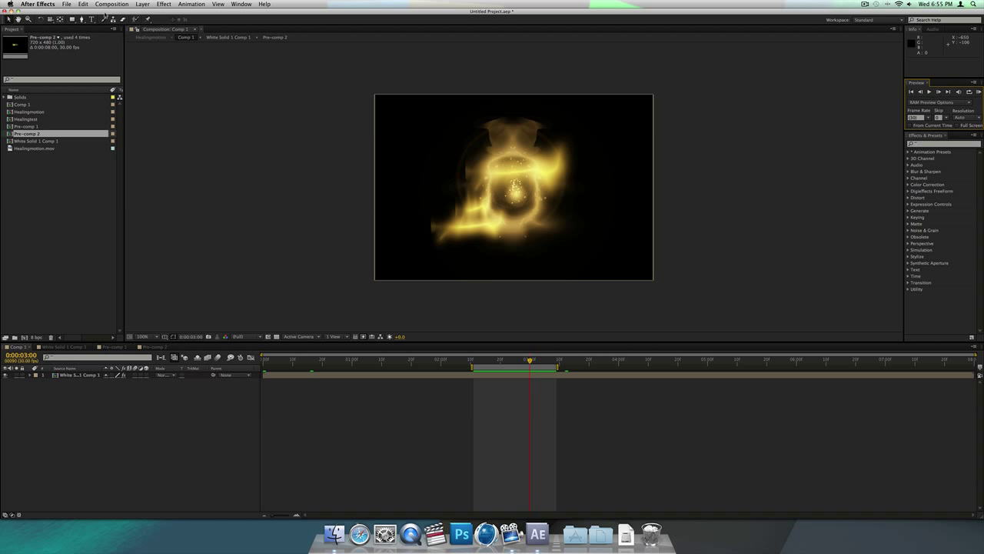
Step: Create a new composition 720 px wide and 405 px high with a 10-second duration
click(106, 3)
click(113, 14)
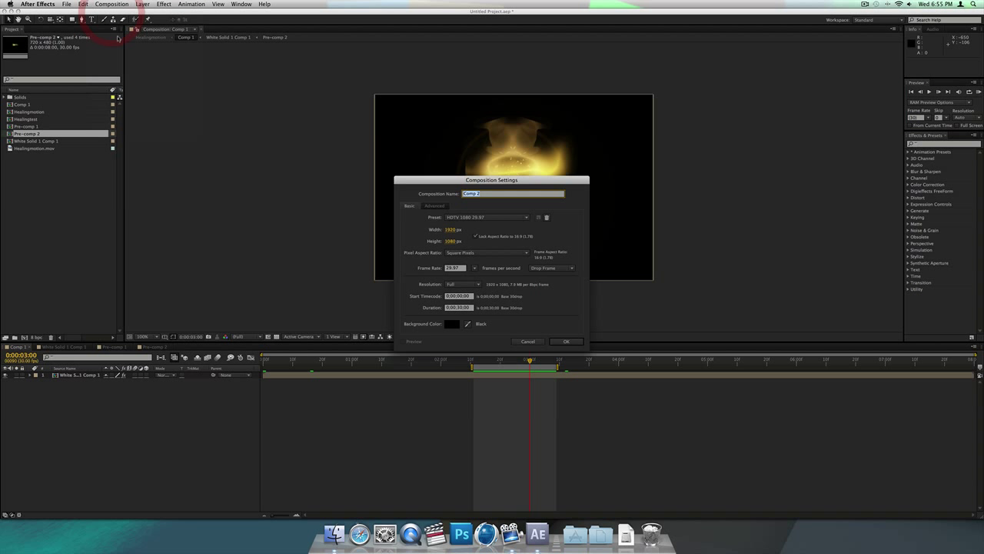
click(452, 229)
text(720)
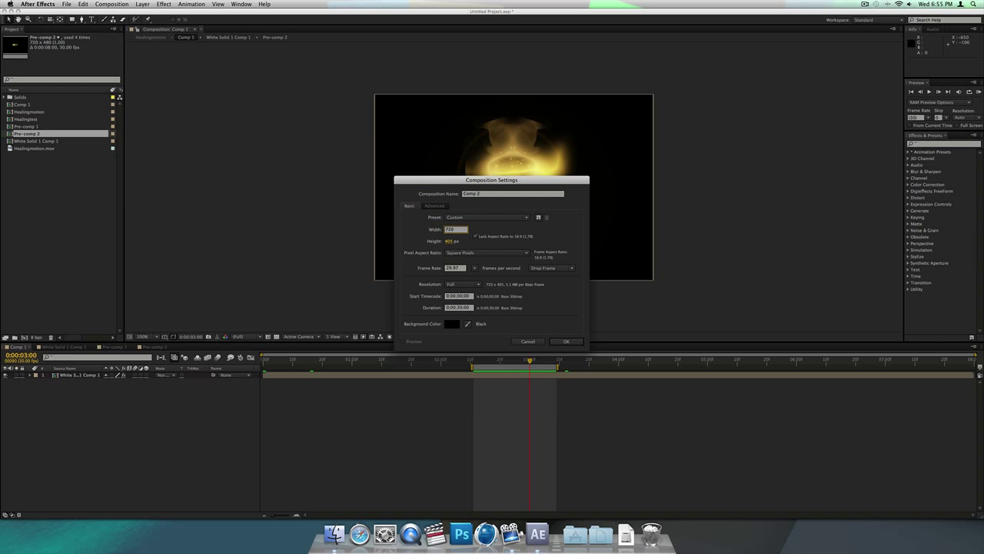
click(481, 244)
click(460, 307)
click(571, 342)
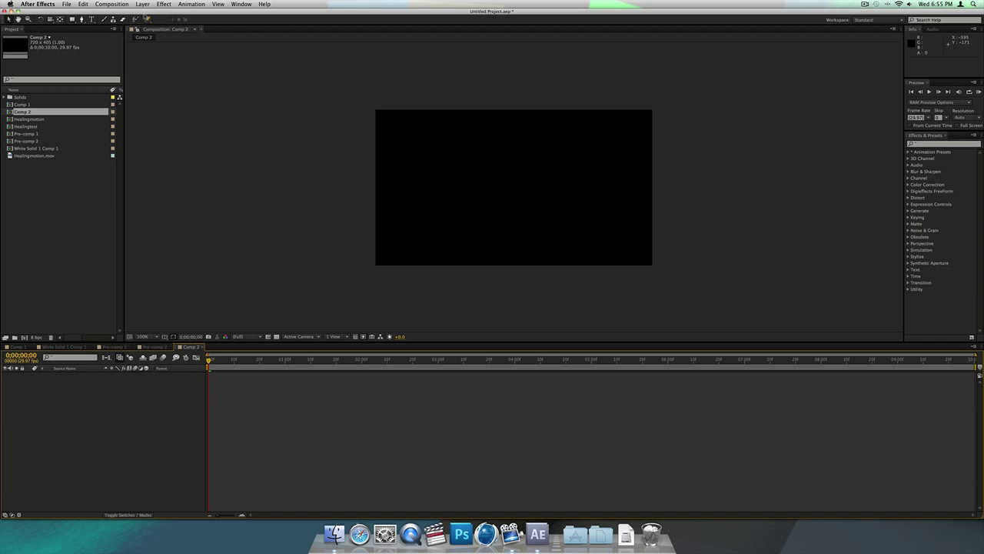
Step: Add a dark gray solid layer to the composition and apply the CC Particle World effect to it
click(143, 4)
mouse_move(153, 13)
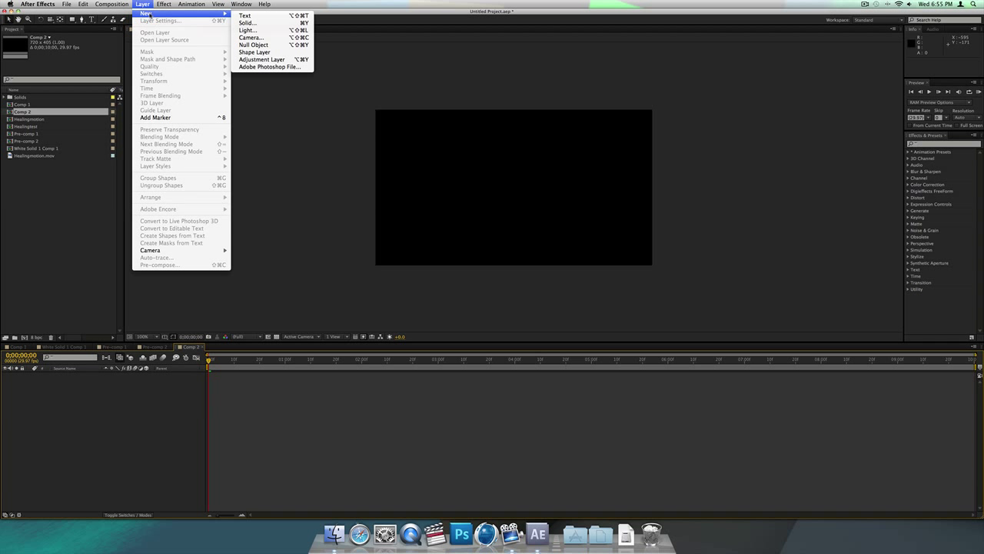
click(253, 24)
click(549, 336)
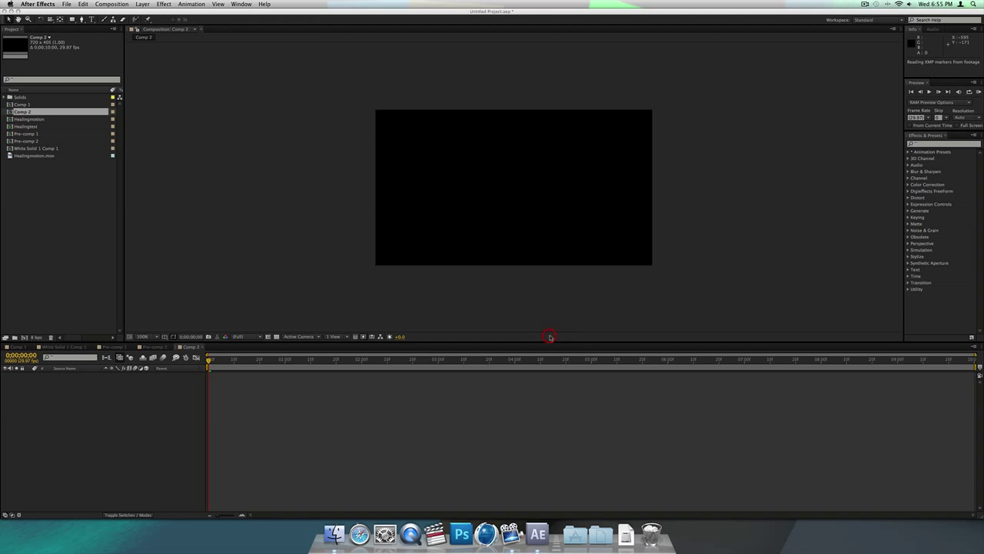
click(164, 4)
mouse_move(204, 144)
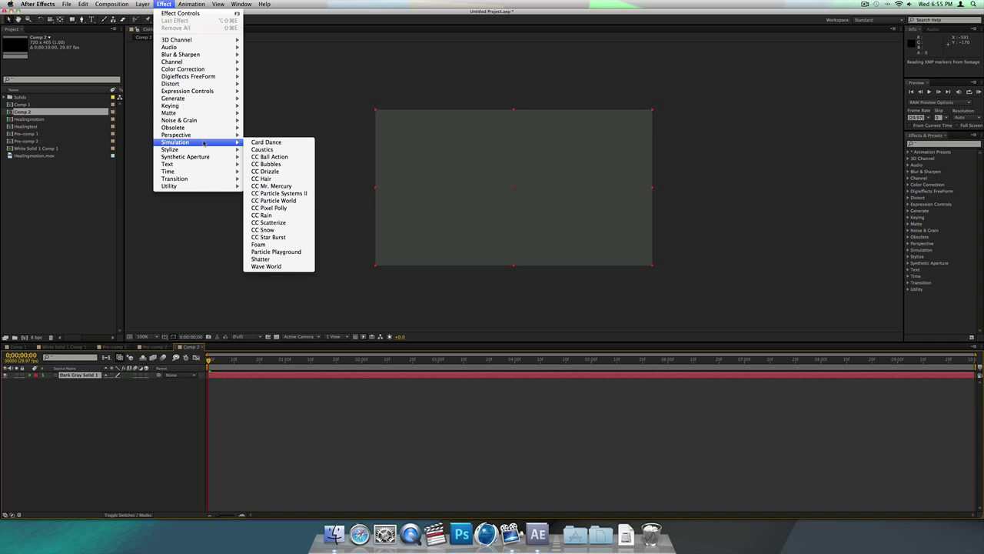
click(291, 201)
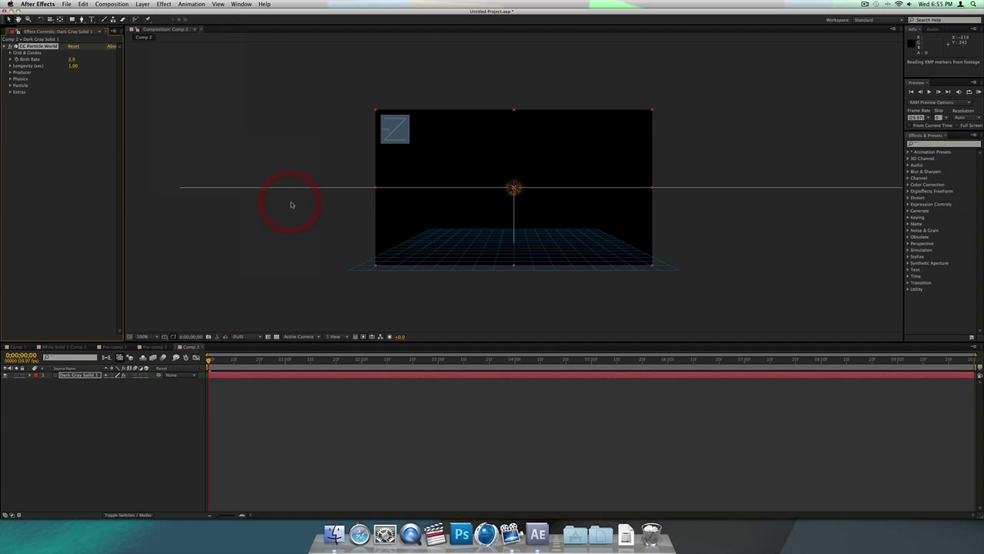
Step: Turn off the Grid, Axis Box and Horizon guides of the CC Particle World effect
click(10, 53)
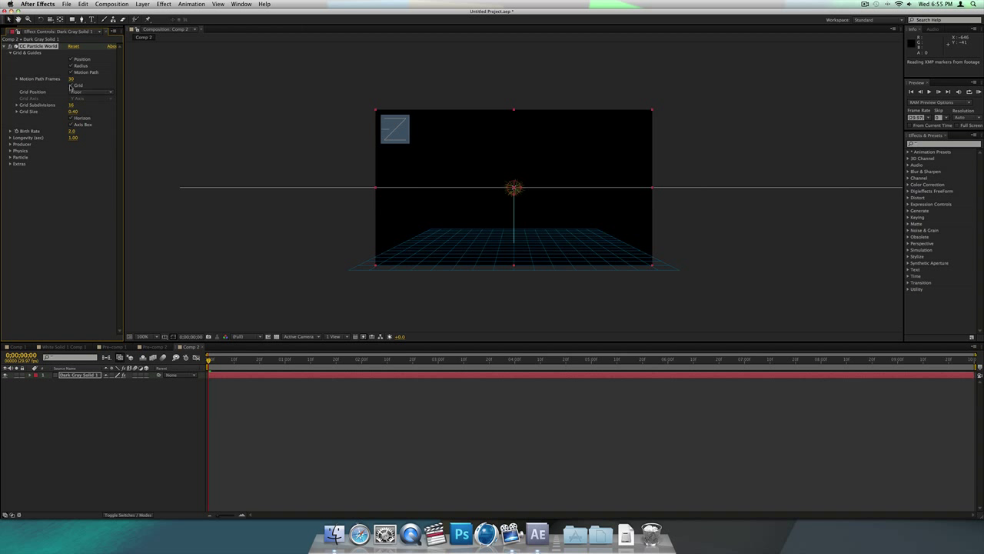
click(70, 85)
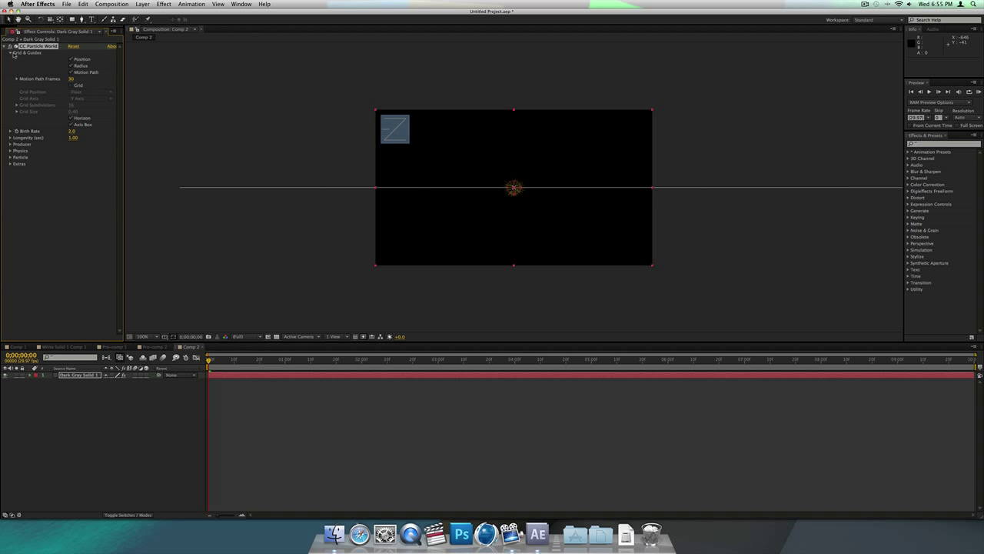
click(71, 124)
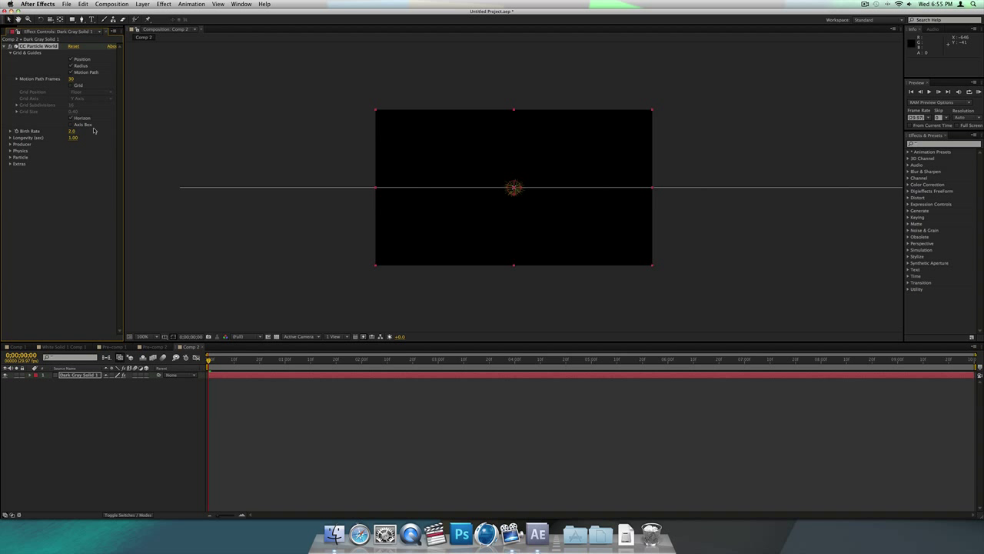
click(71, 118)
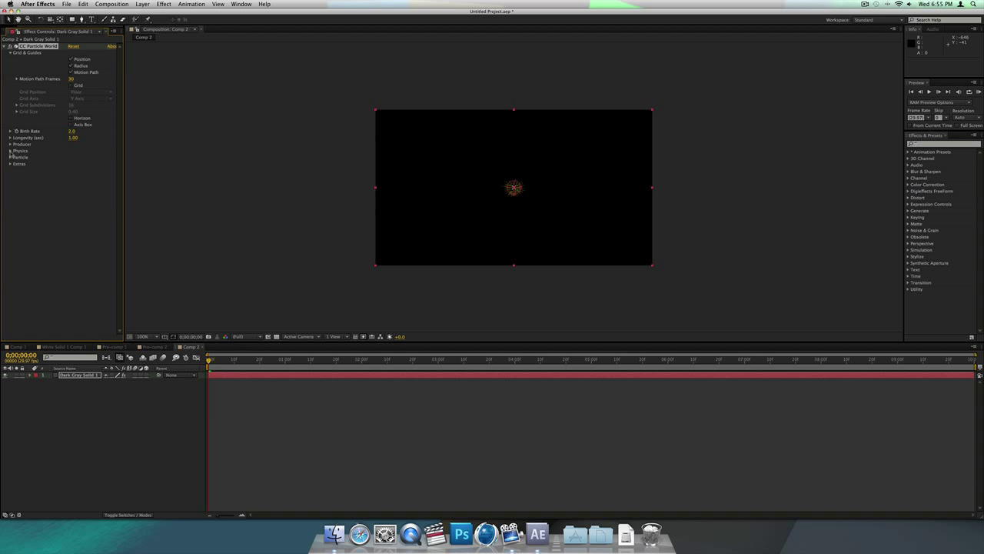
Step: Set the particle physics to the Cone Axis animation with gravity 0 and velocity 0.2
click(10, 151)
click(86, 158)
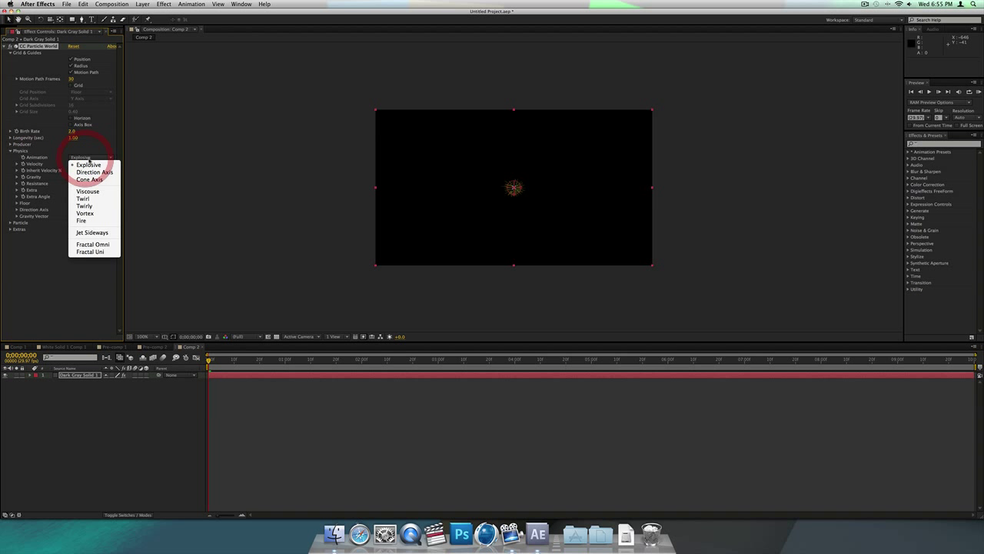
click(94, 179)
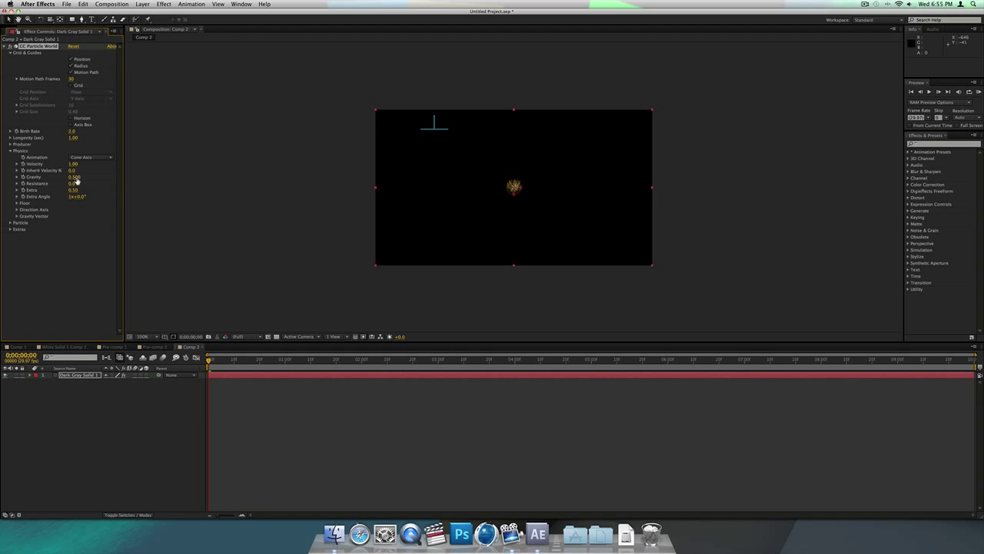
click(76, 177)
text(0)
key(Return)
click(70, 164)
text(0.2)
key(Return)
Step: Change the particle type to Lens Convex and play the composition up to the 2-second mark
click(11, 223)
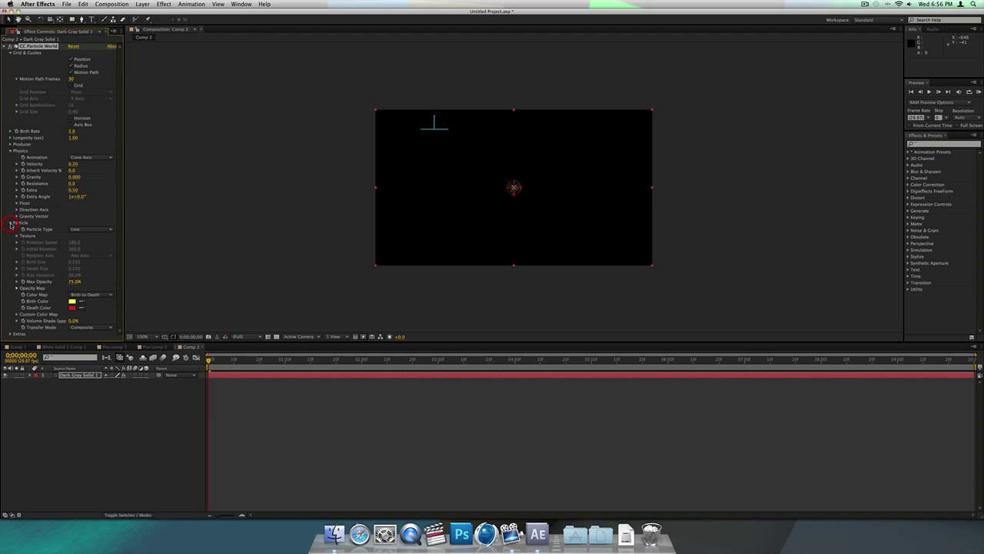
click(76, 230)
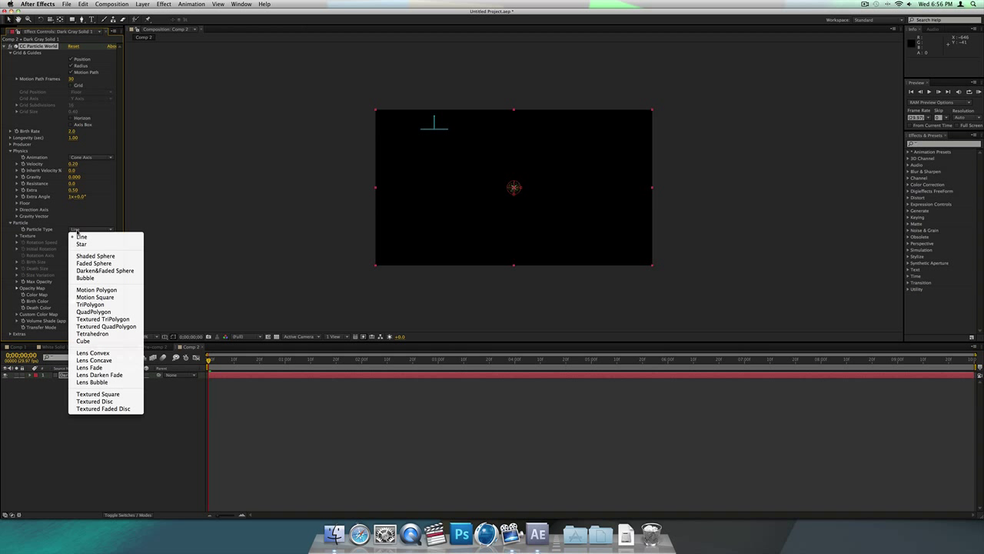
click(109, 353)
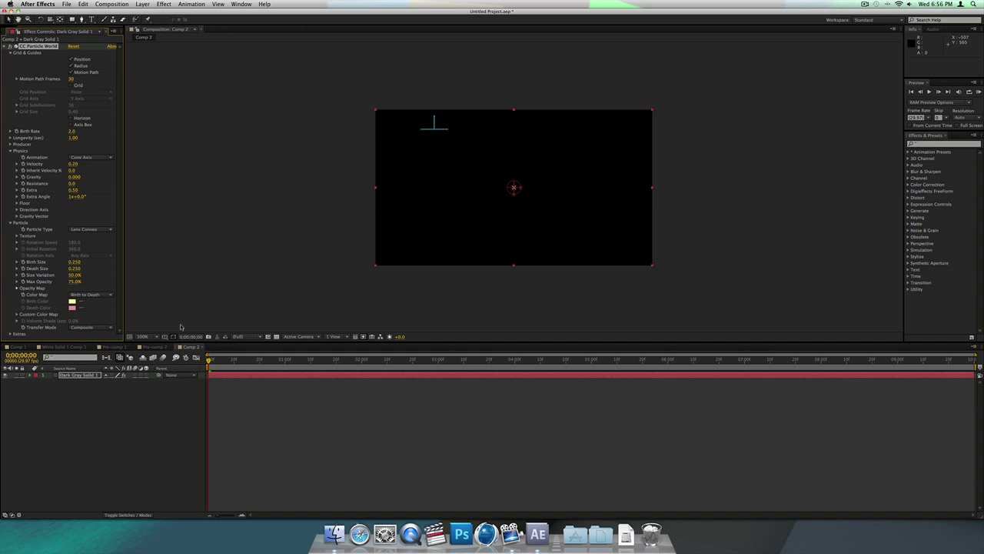
key(space)
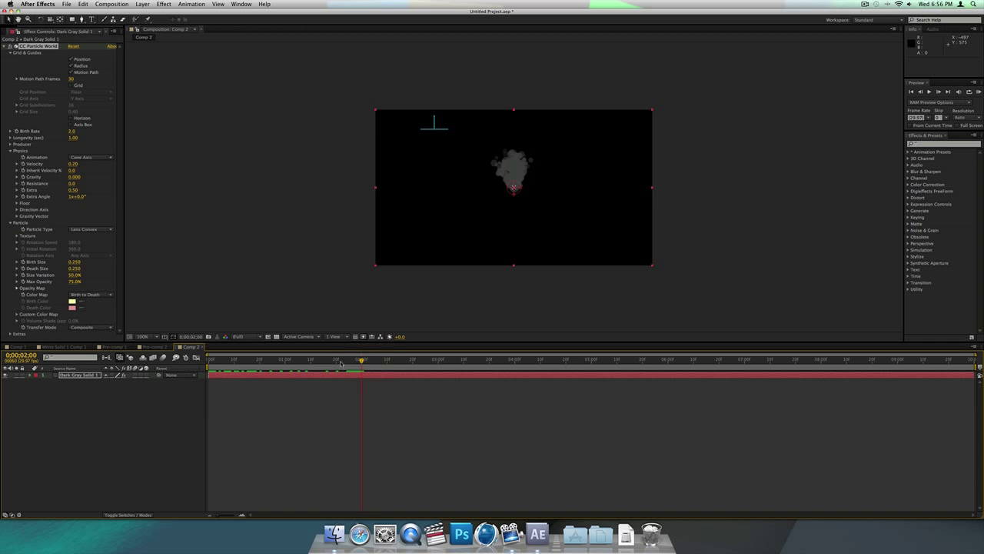
click(76, 375)
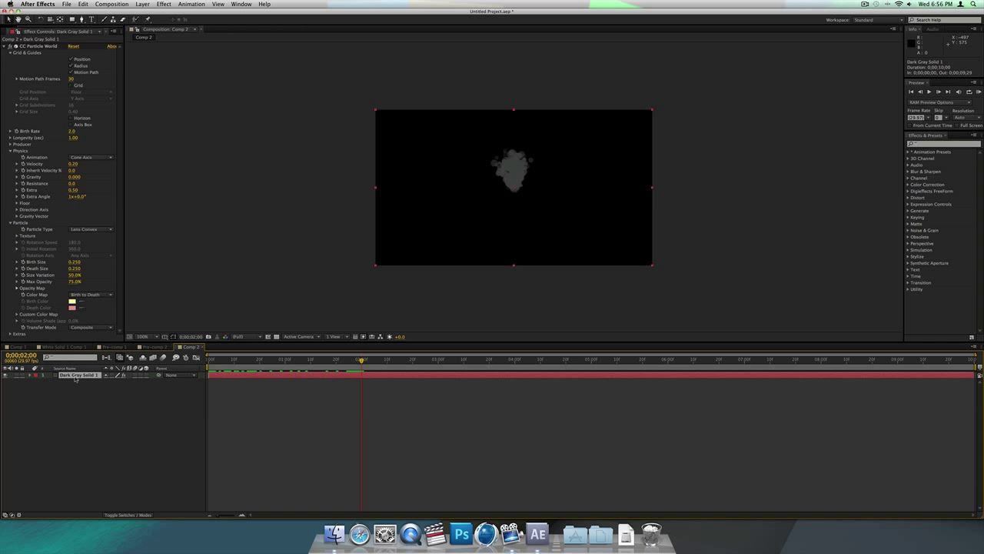
key(super+y)
click(487, 316)
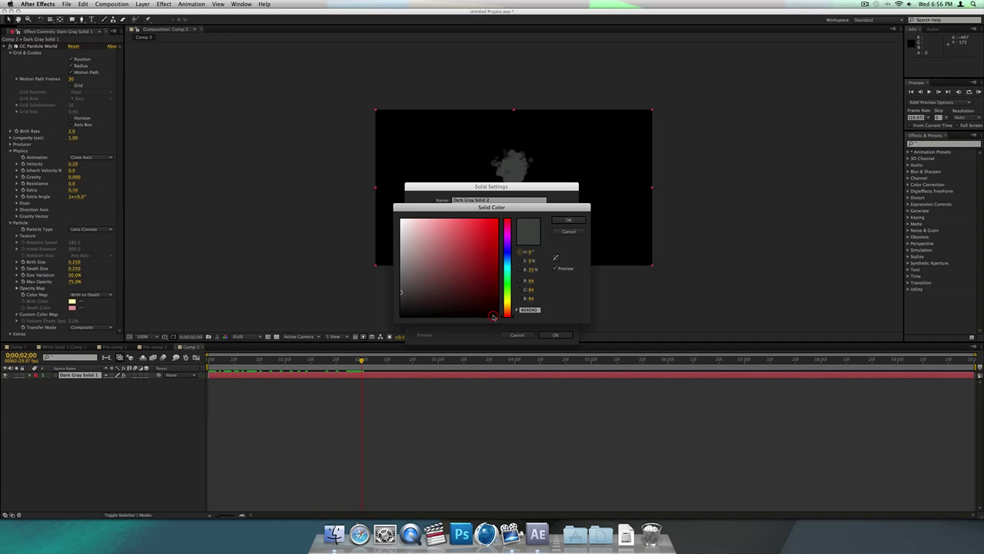
click(495, 220)
click(571, 220)
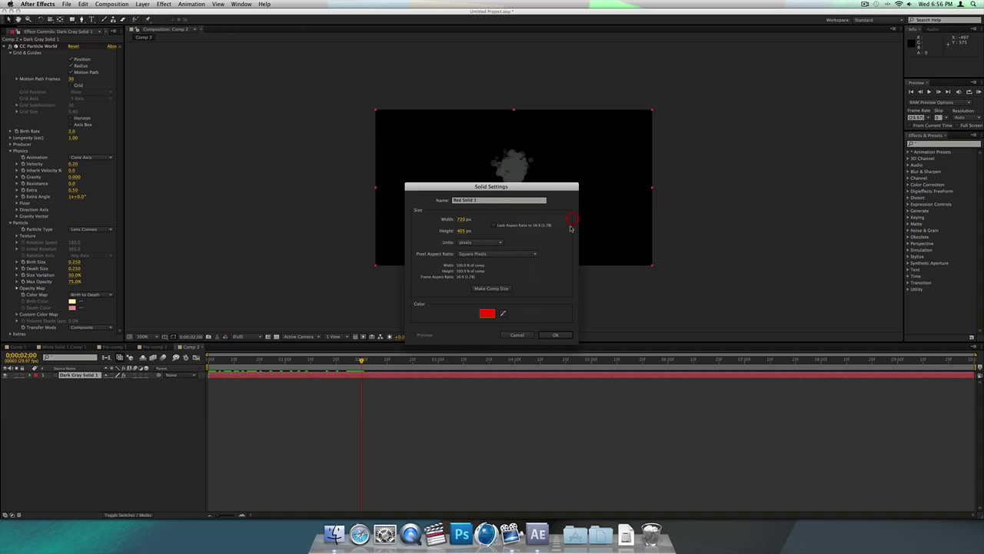
click(555, 334)
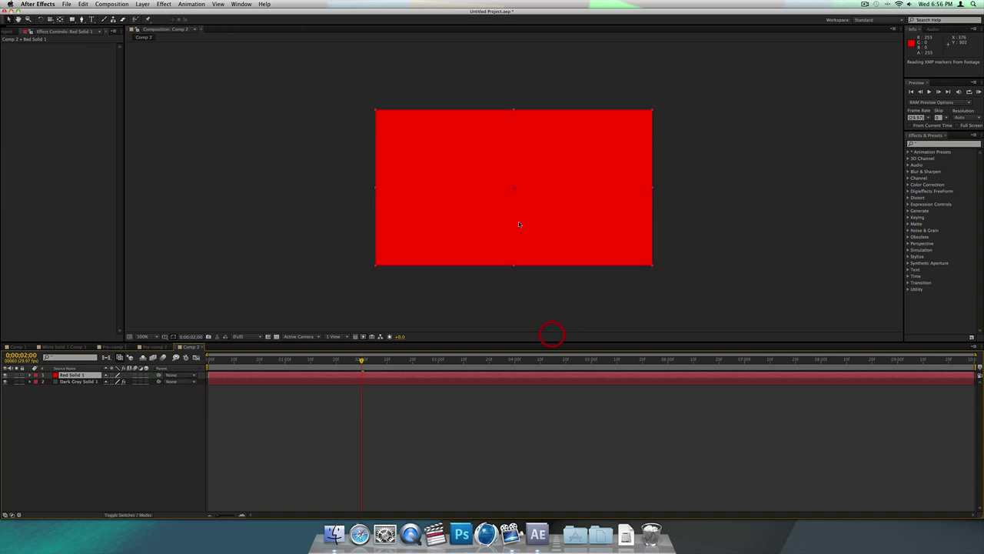
key(Delete)
Step: Change the particle layer's solid color from dark gray to a bright medium yellow in its solid settings
click(89, 375)
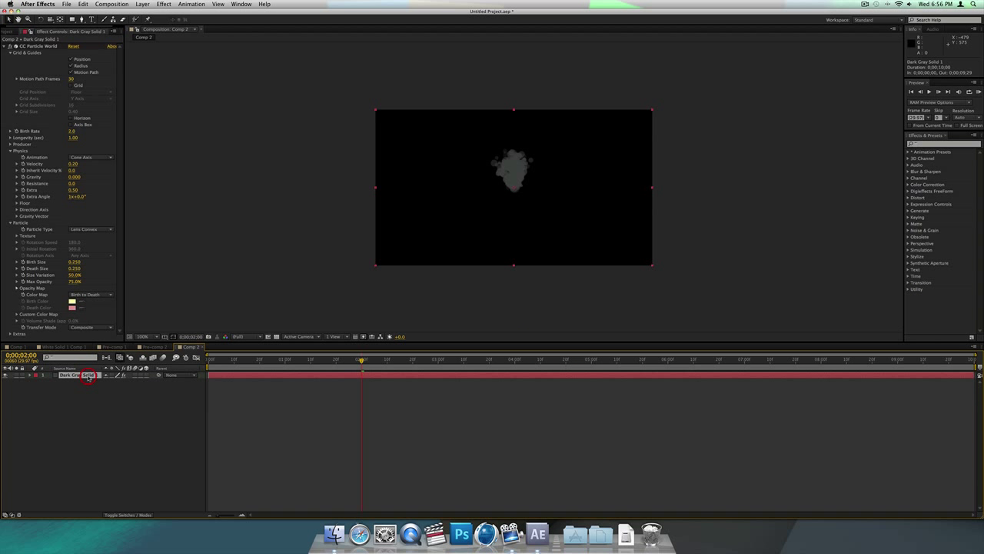
key(super+shift+y)
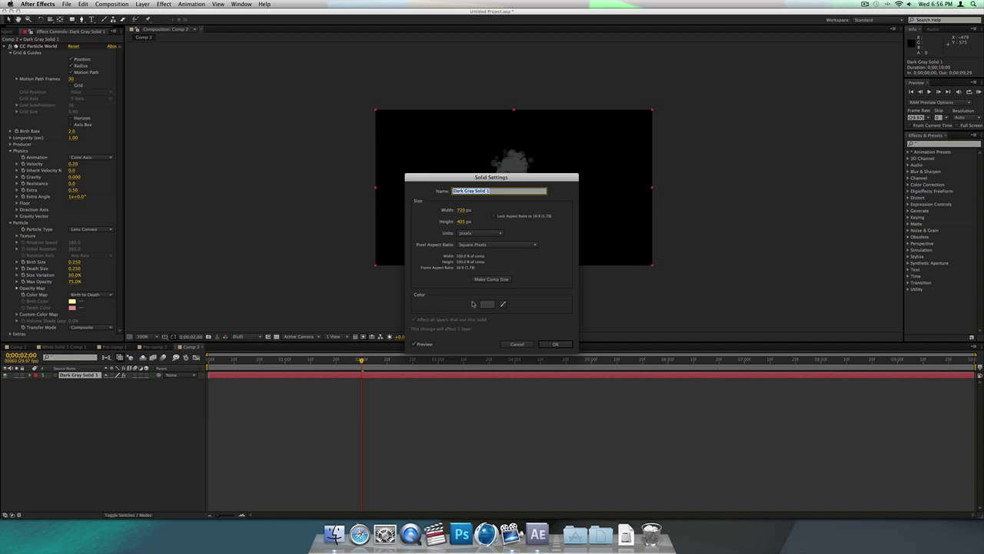
click(483, 304)
click(497, 220)
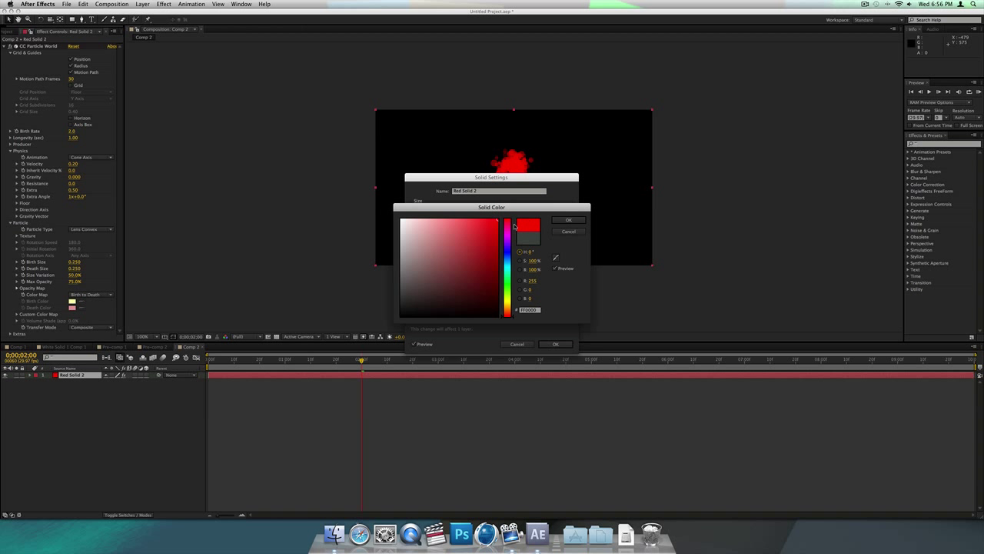
click(496, 254)
click(508, 302)
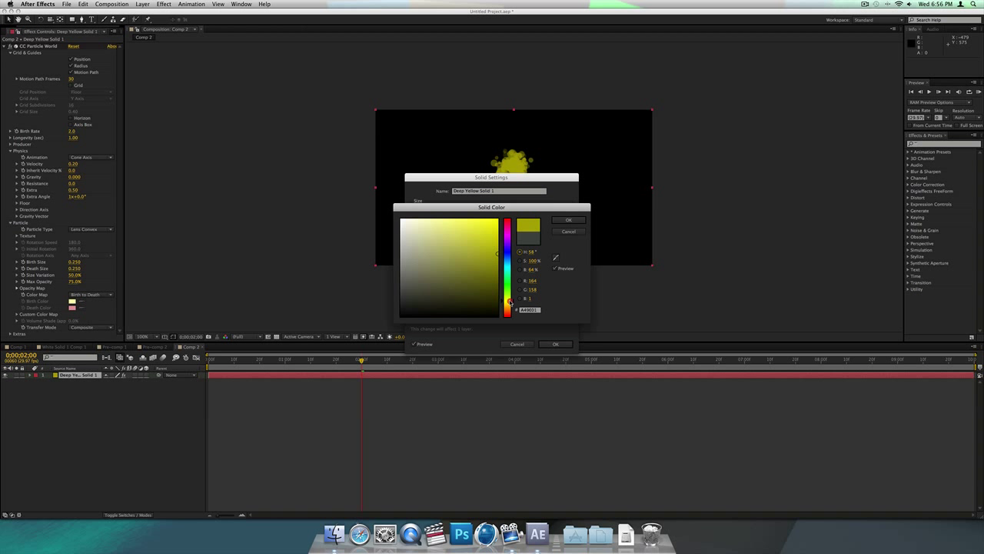
drag(497, 254, 468, 219)
click(578, 222)
click(555, 343)
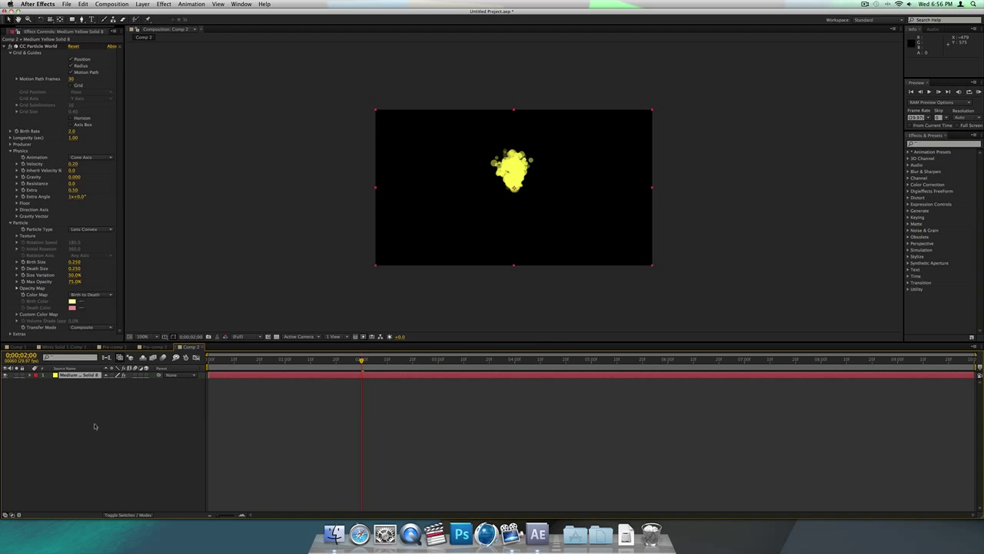
Step: Collapse the CC Particle World settings and add a CC Vector Blur to the yellow layer with an amount of 40
click(73, 395)
click(83, 376)
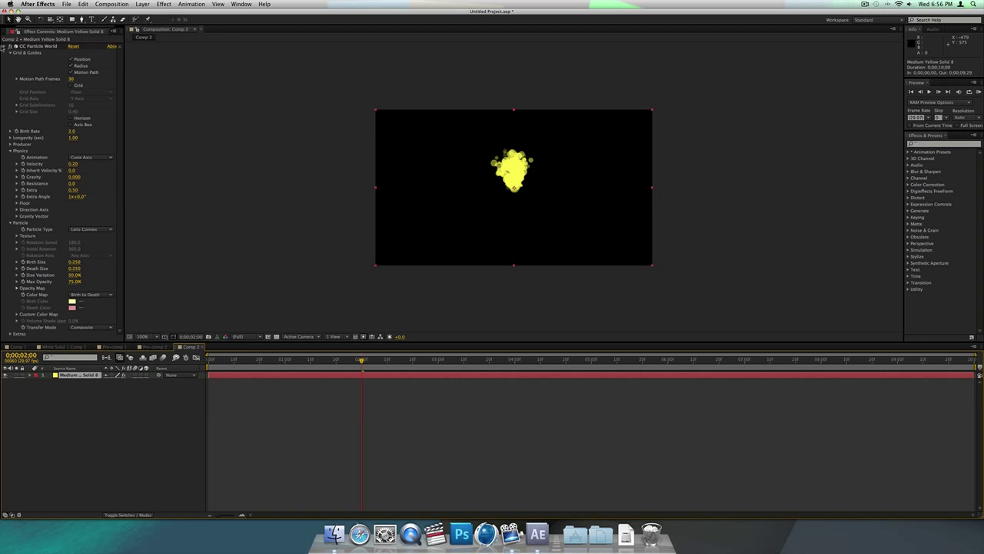
click(5, 46)
click(165, 4)
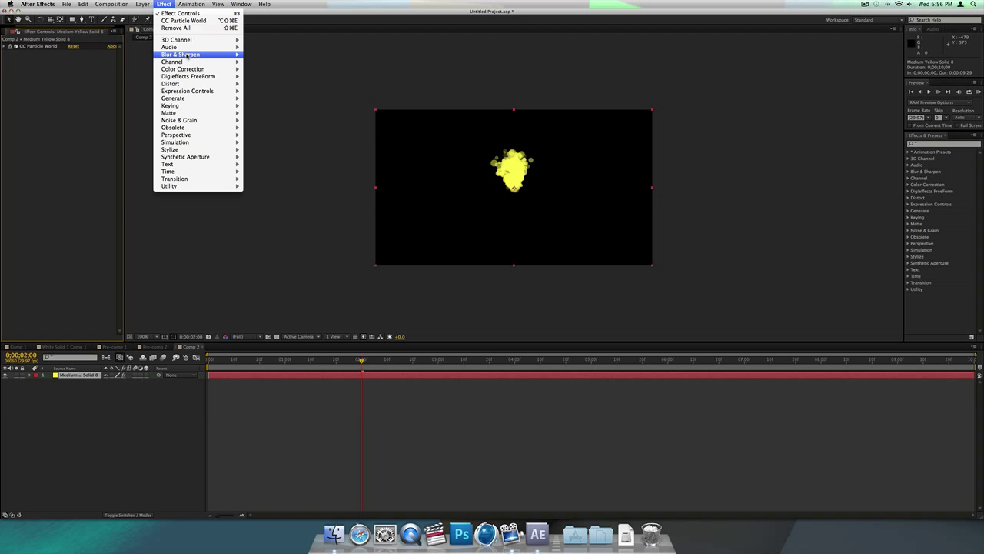
mouse_move(189, 58)
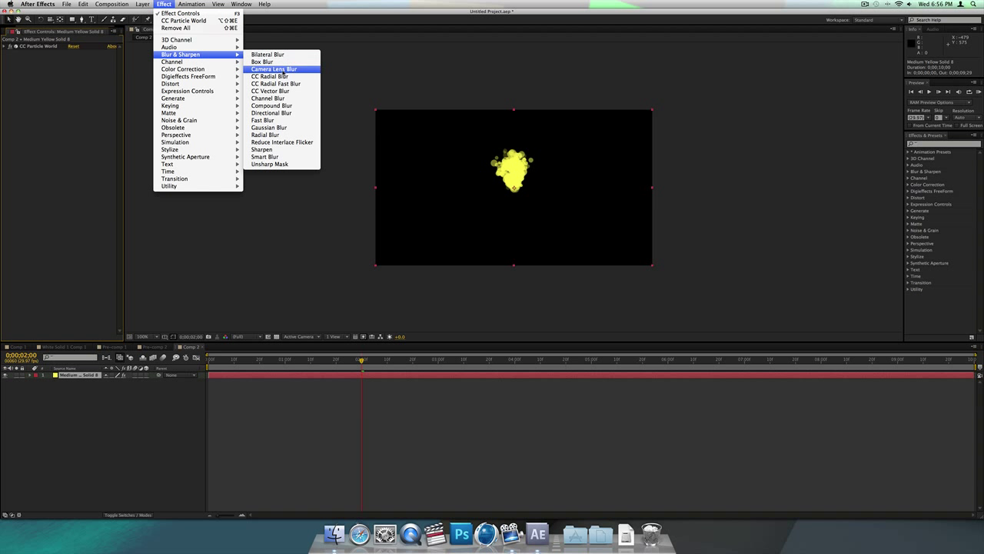
click(287, 93)
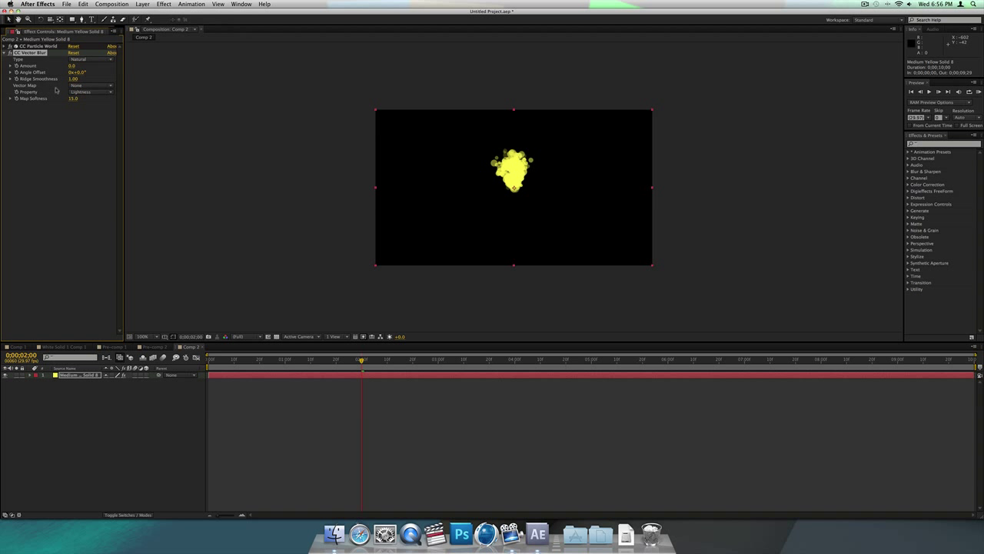
click(71, 65)
text(40)
key(Return)
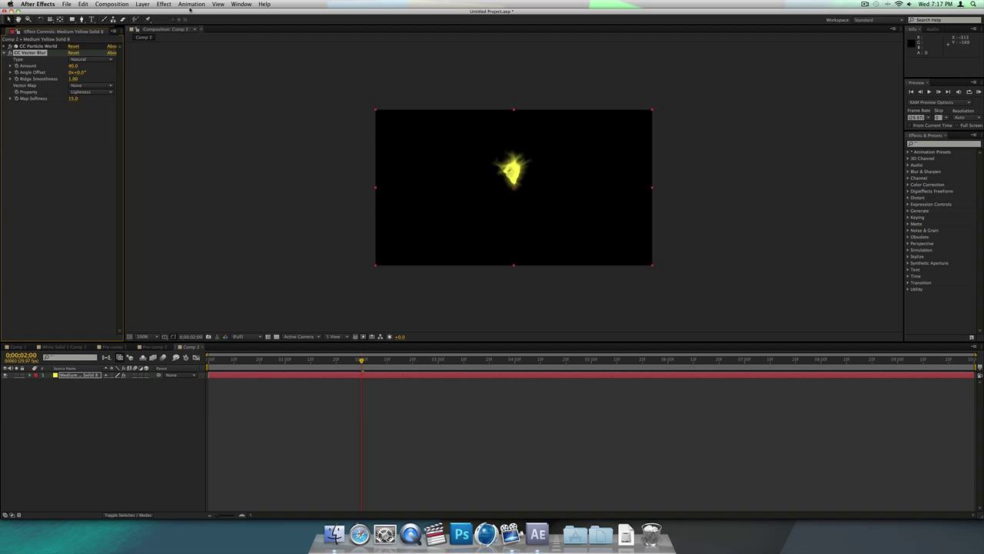
Step: Add a Fast Blur with a blurriness of 40 to the yellow layer and place it above CC Vector Blur
click(166, 4)
mouse_move(182, 57)
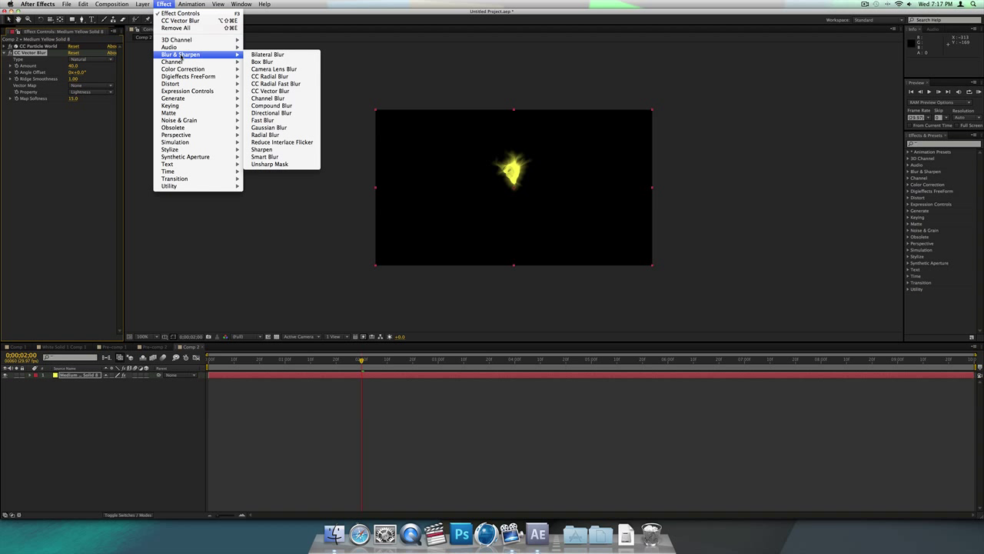
click(299, 121)
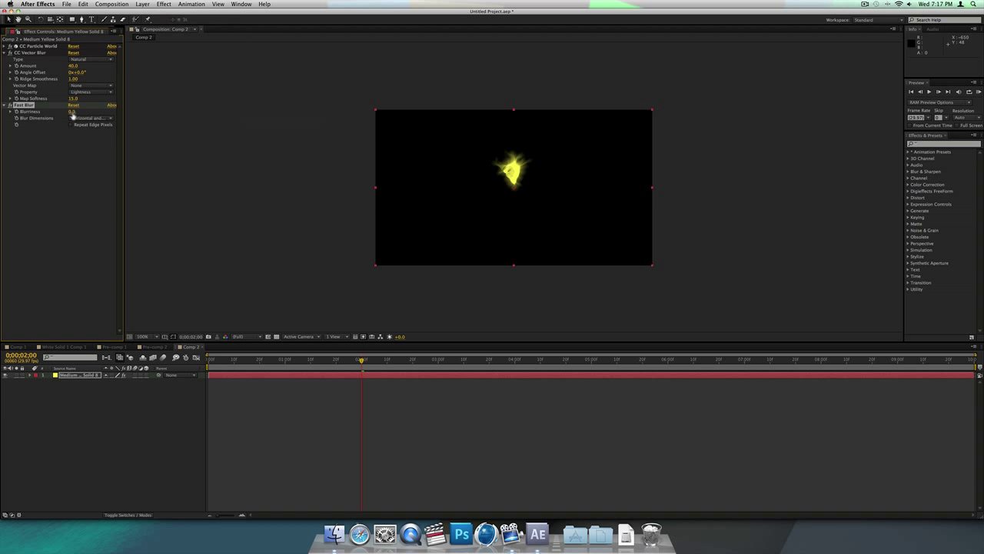
click(72, 113)
text(40)
key(Return)
drag(29, 106, 29, 54)
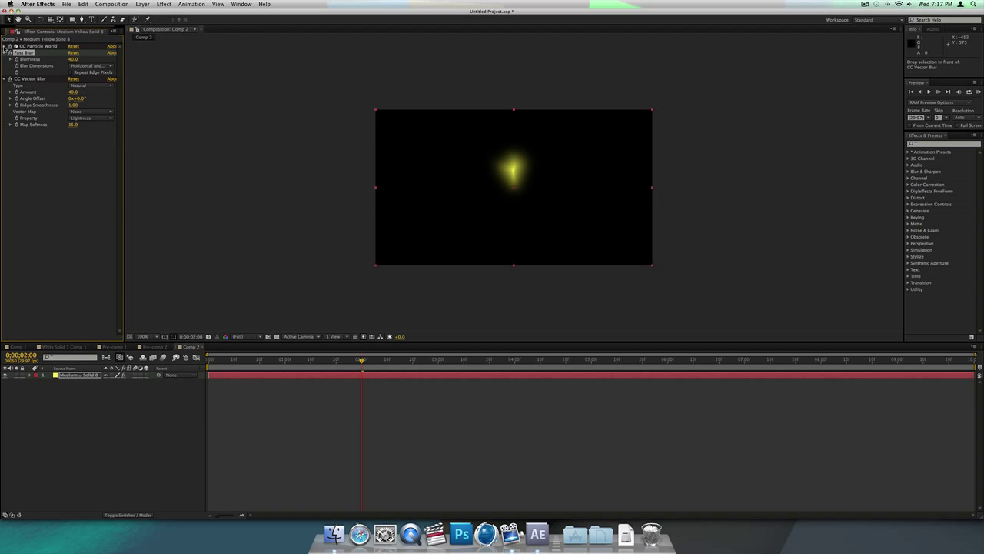
Step: Set the CC Particle World longevity to 1.53 and birth rate to 0.4, and scrub through the animation to check it
click(5, 47)
click(11, 53)
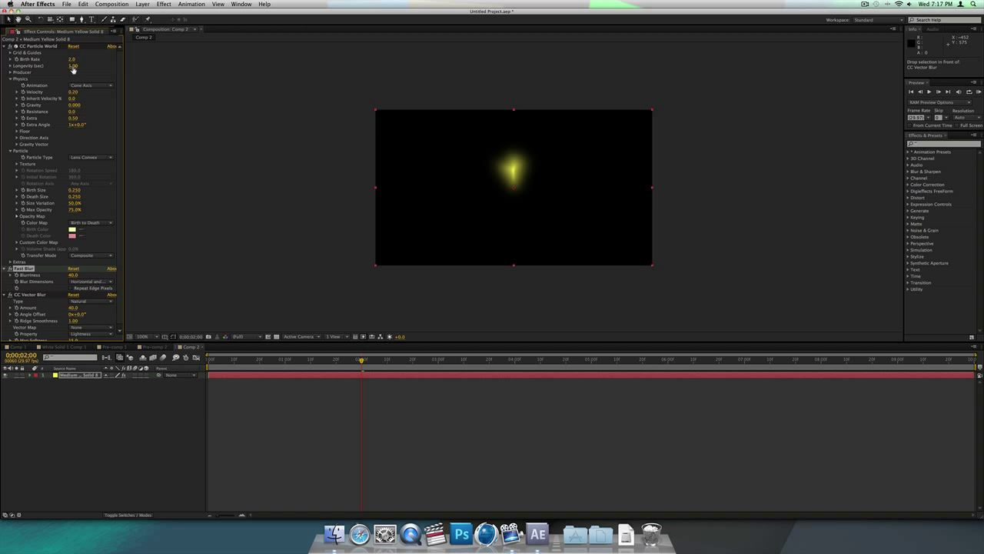
drag(73, 68, 93, 66)
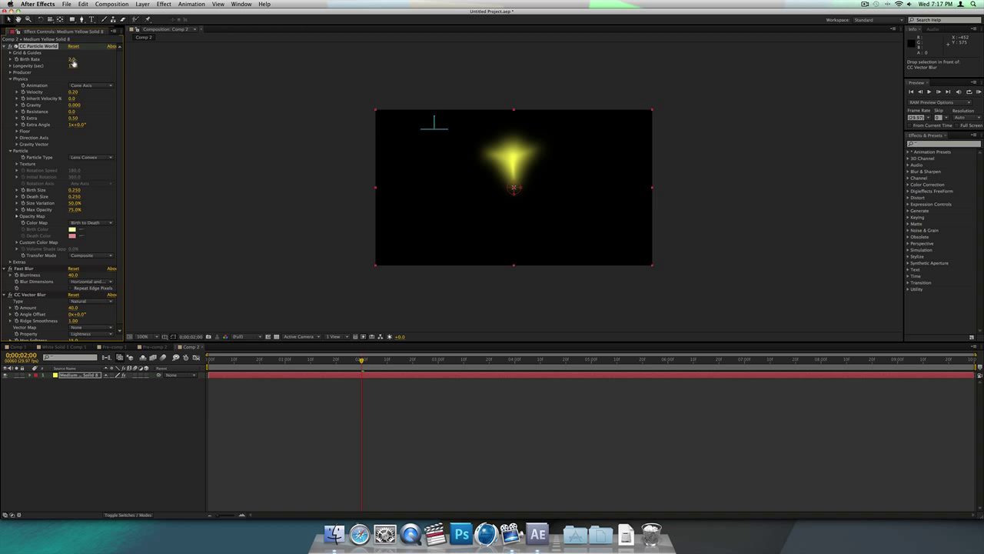
click(72, 59)
text(0.4)
key(Return)
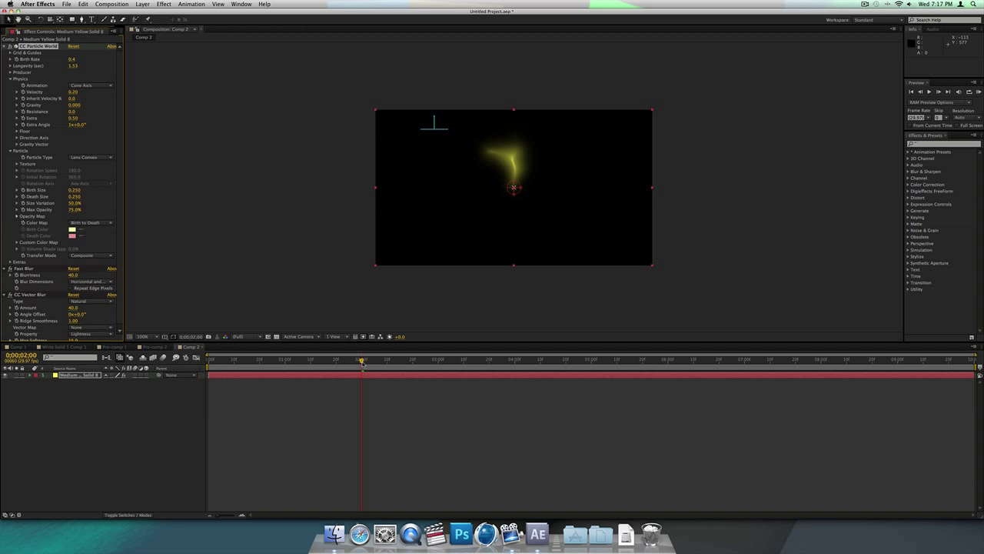
drag(362, 360, 408, 362)
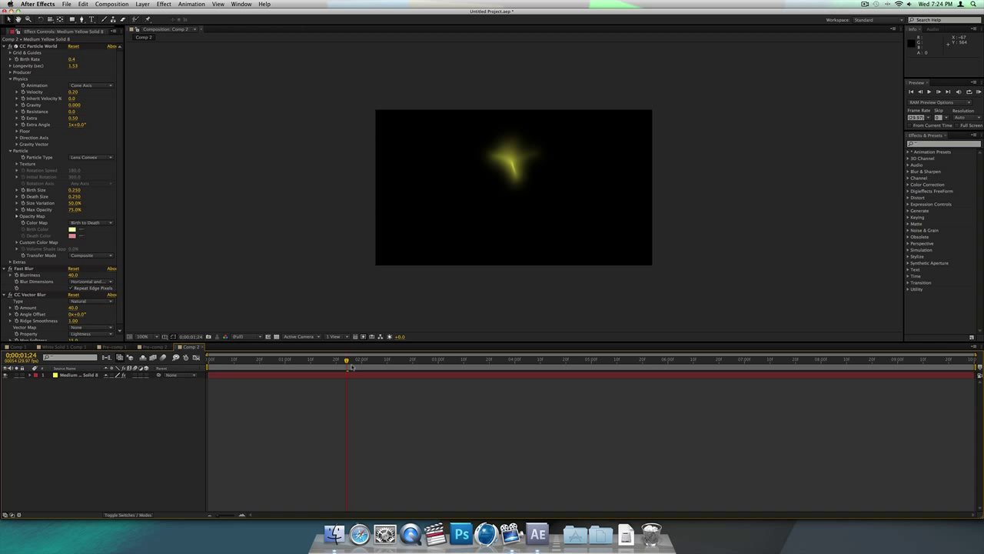
drag(349, 360, 410, 360)
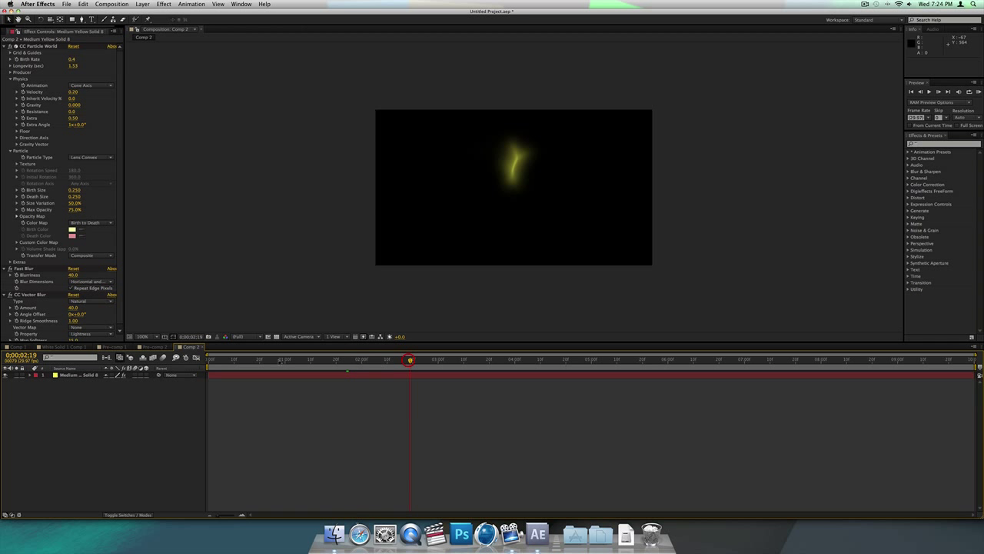
Step: Duplicate the yellow solid layer and set the copy's particle velocity to -0.20
click(76, 375)
key(super+d)
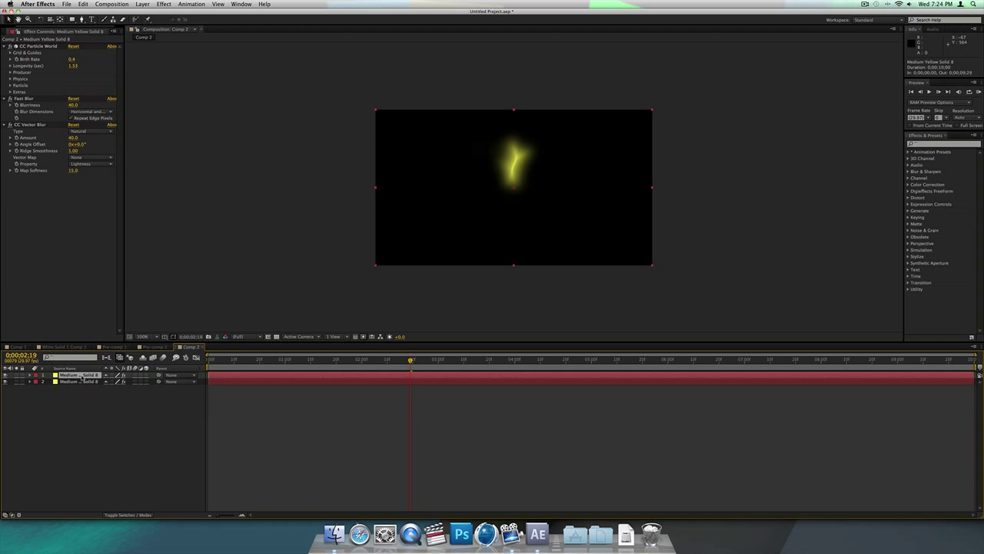
click(10, 79)
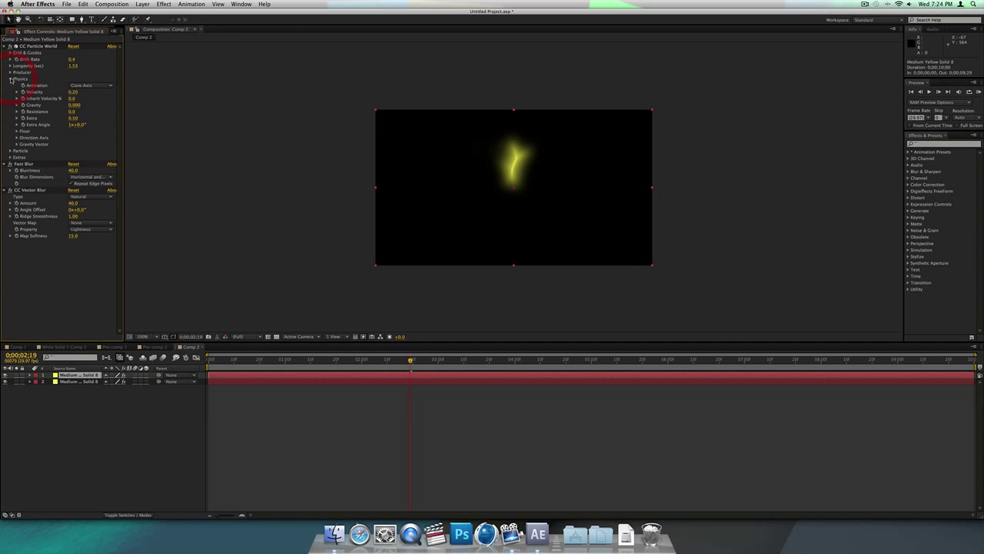
click(75, 91)
text(-0.20)
key(Return)
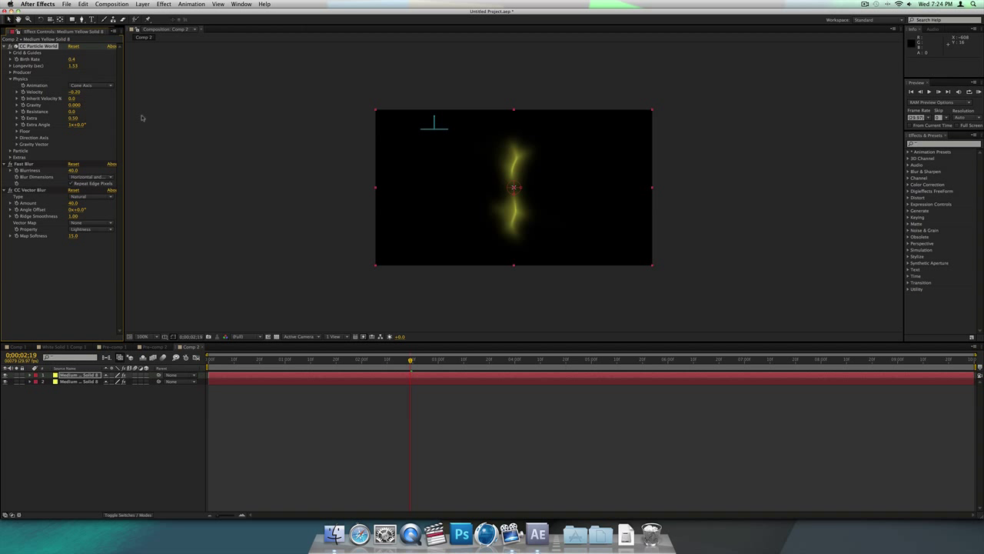
click(432, 295)
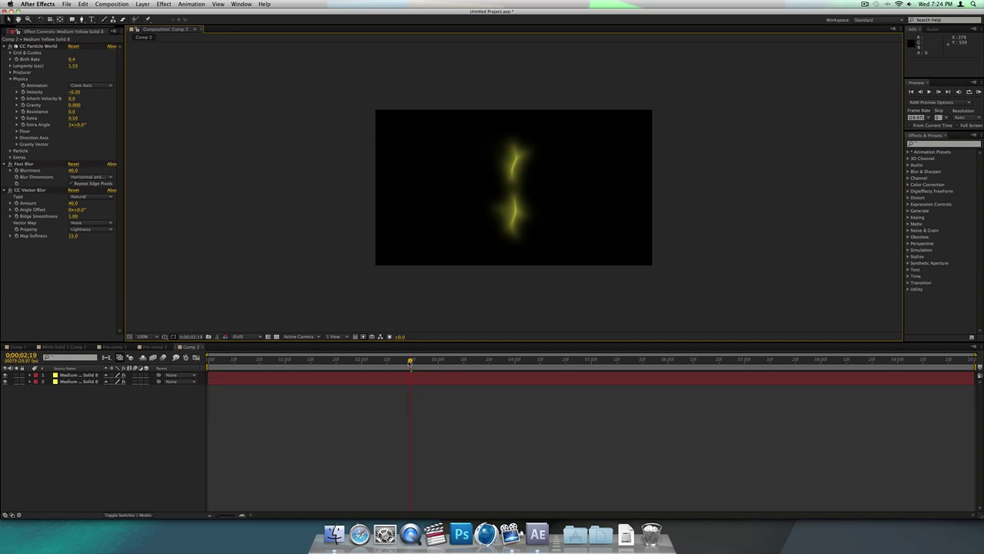
Step: Move the time to 0;00;03;00 and shift the duplicate layer's particle emitter slightly upward to close the gap between the streams
drag(410, 361, 438, 362)
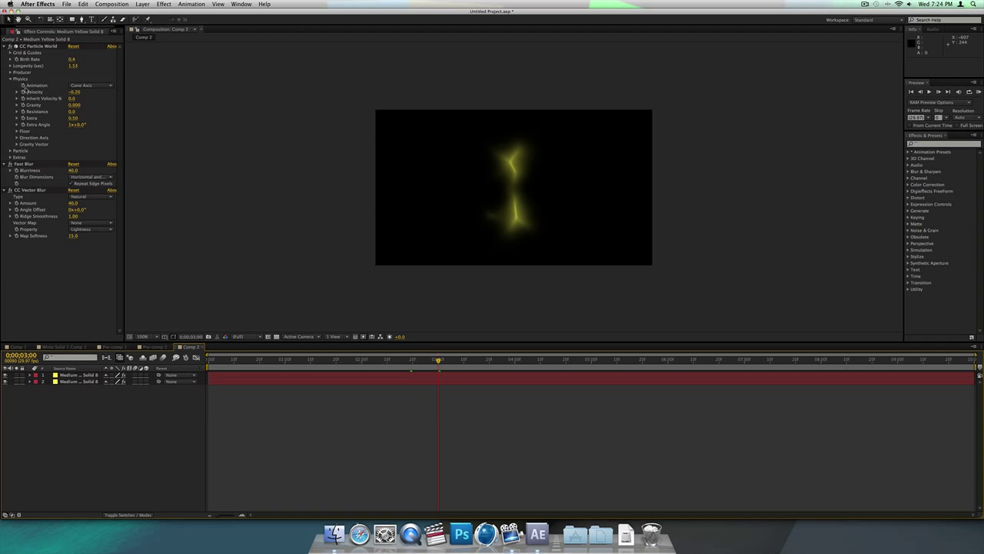
click(515, 202)
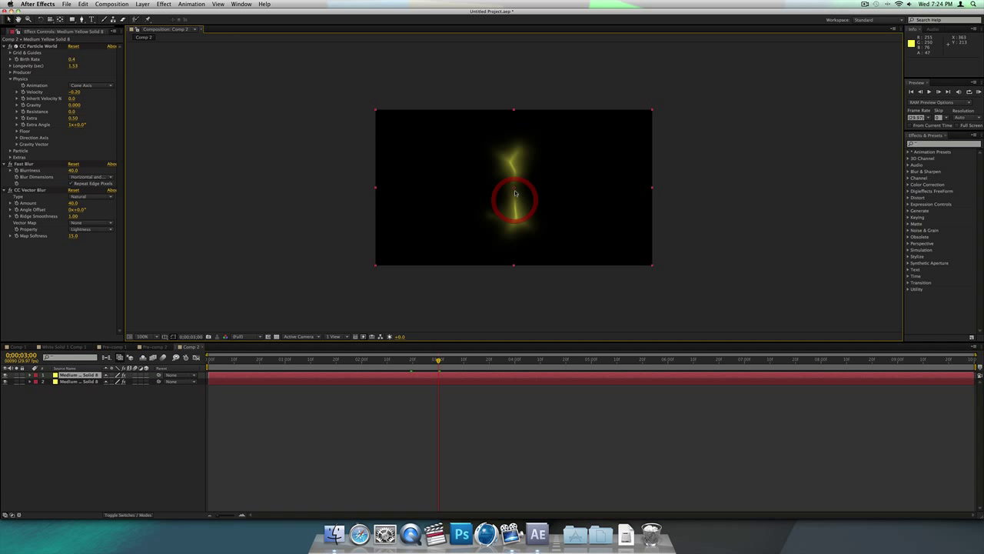
click(37, 46)
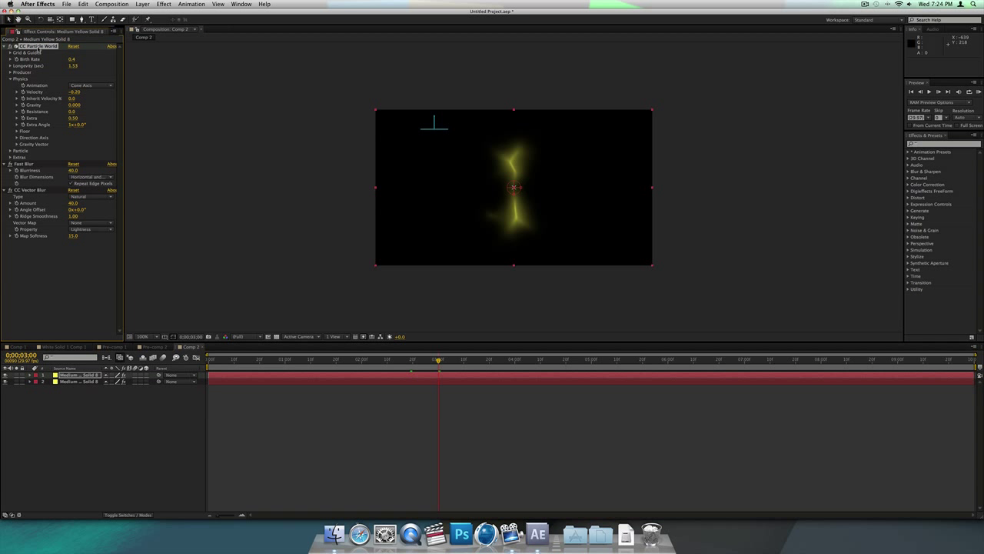
drag(514, 188, 514, 185)
click(131, 411)
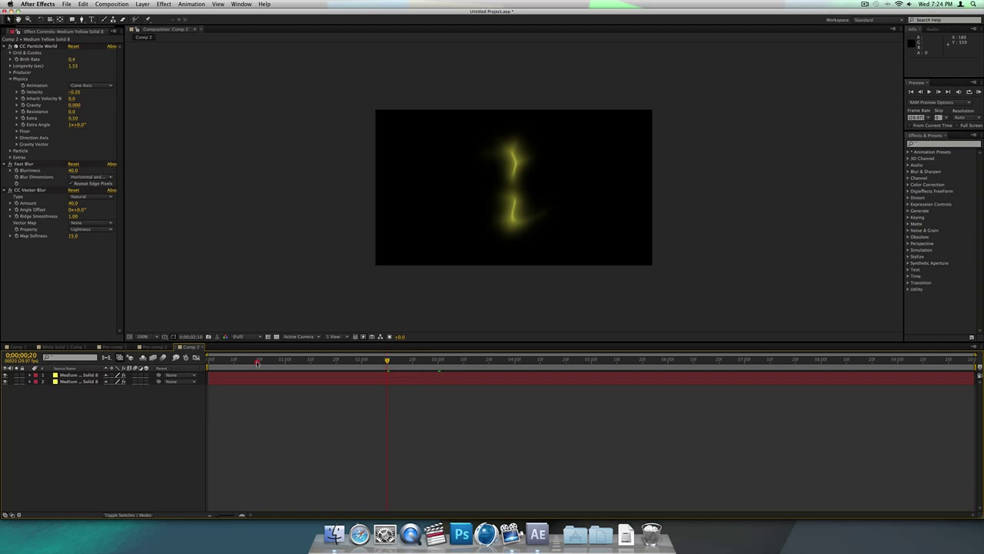
Step: Return to the start of the composition, create an adjustment layer and apply the Mesh Warp effect to it
click(257, 363)
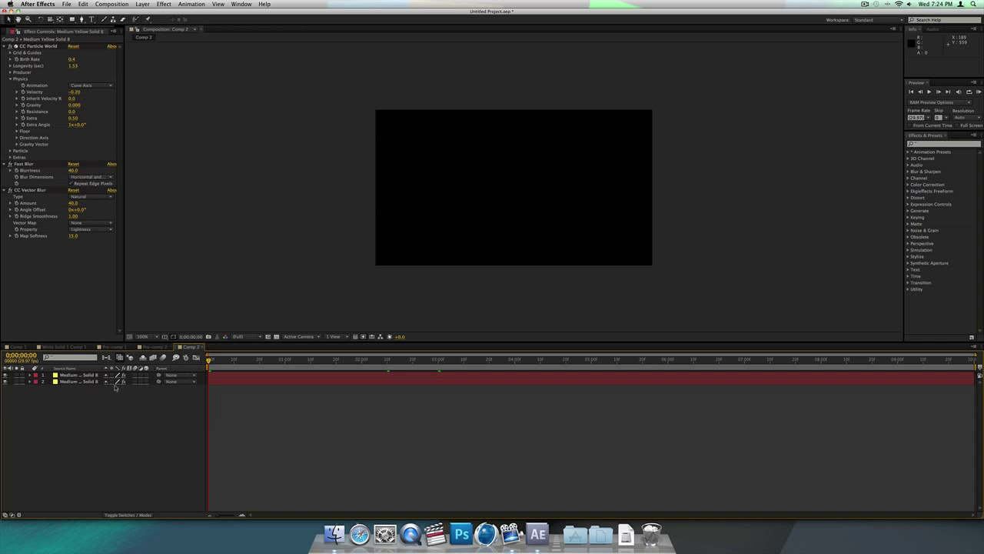
click(140, 5)
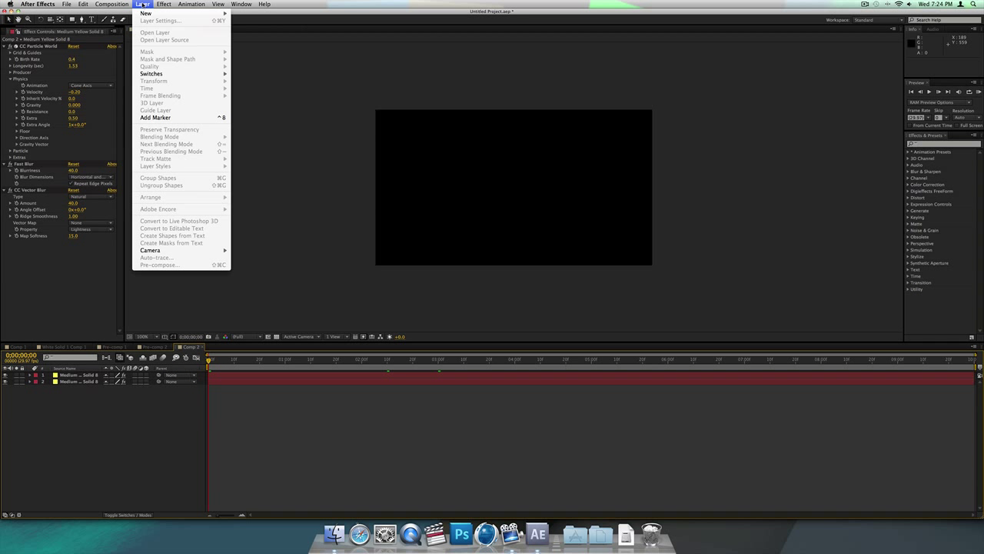
mouse_move(154, 14)
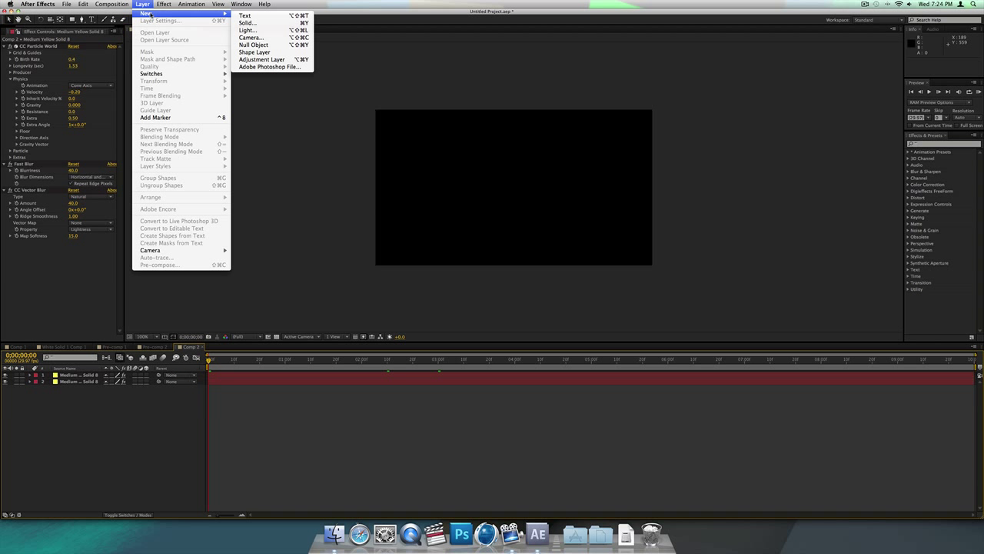
click(274, 59)
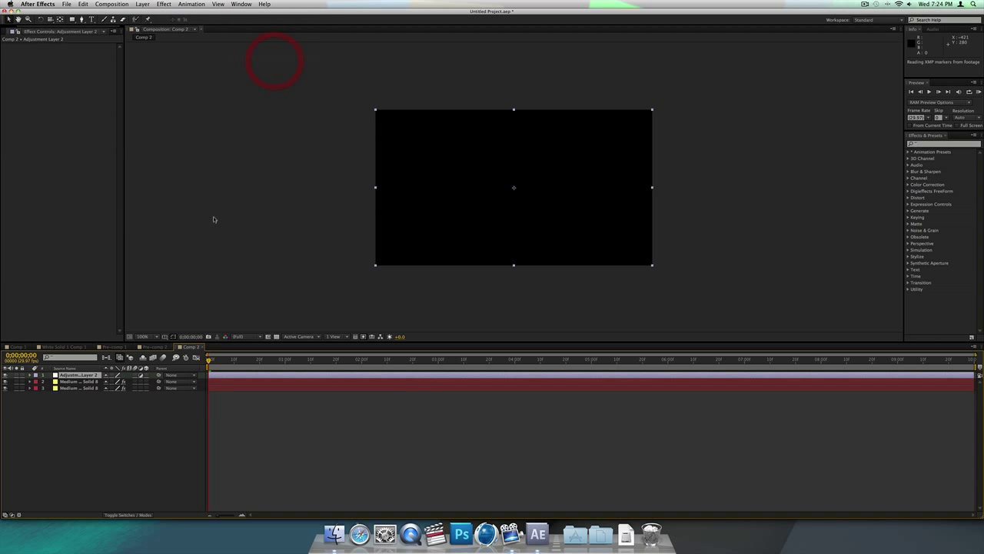
click(165, 5)
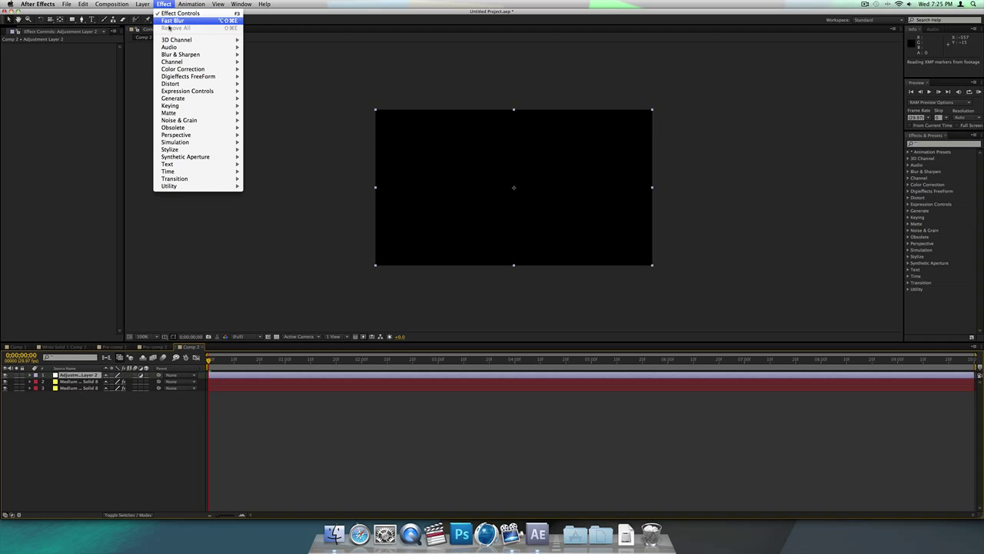
mouse_move(186, 94)
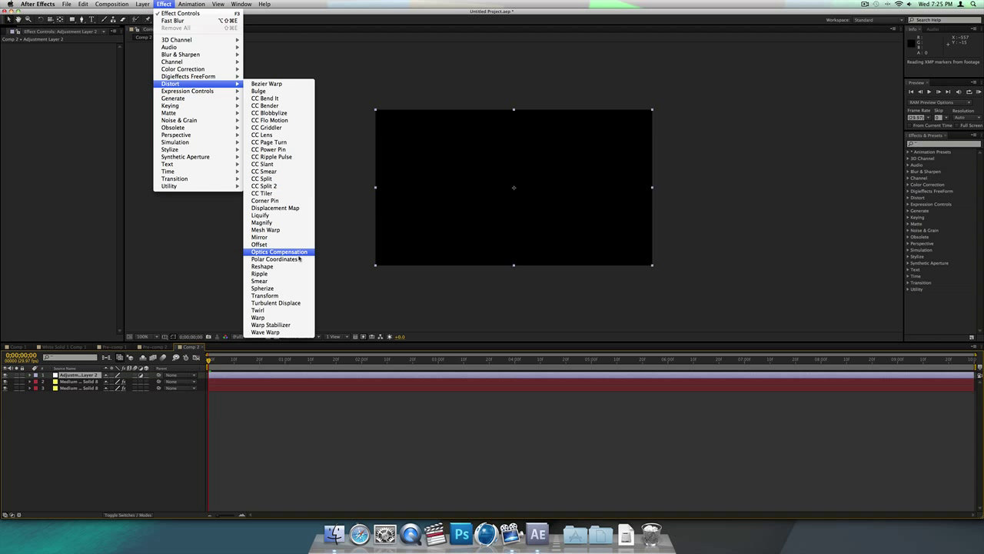
click(285, 230)
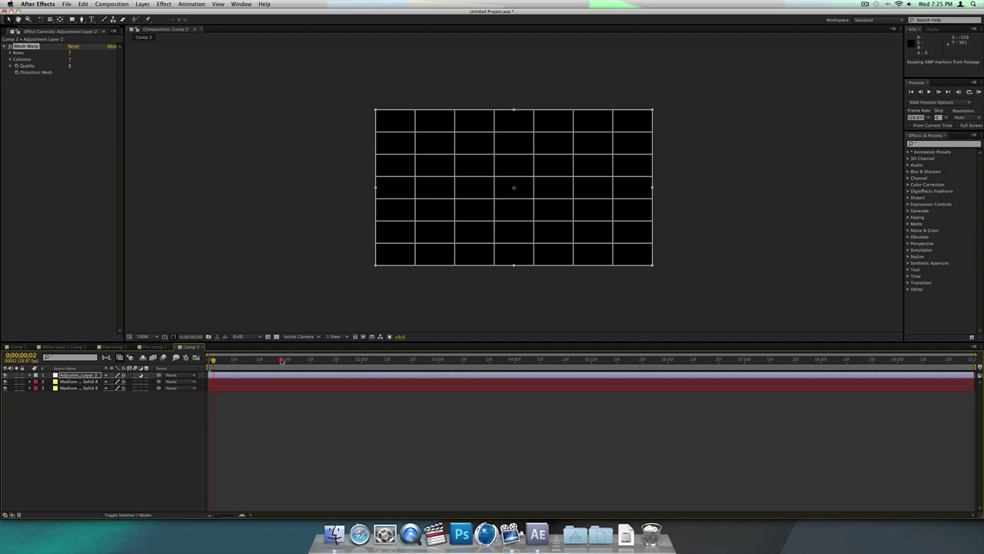
Step: At 0;00;01;28, pull the mesh warp points around the particle stream to bend it into a curve
drag(208, 359, 356, 359)
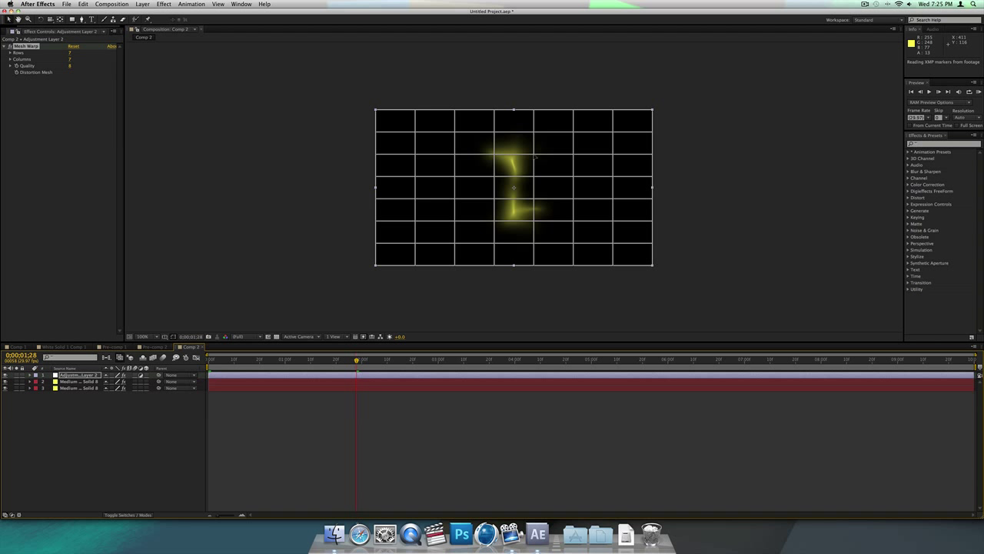
drag(534, 157, 536, 155)
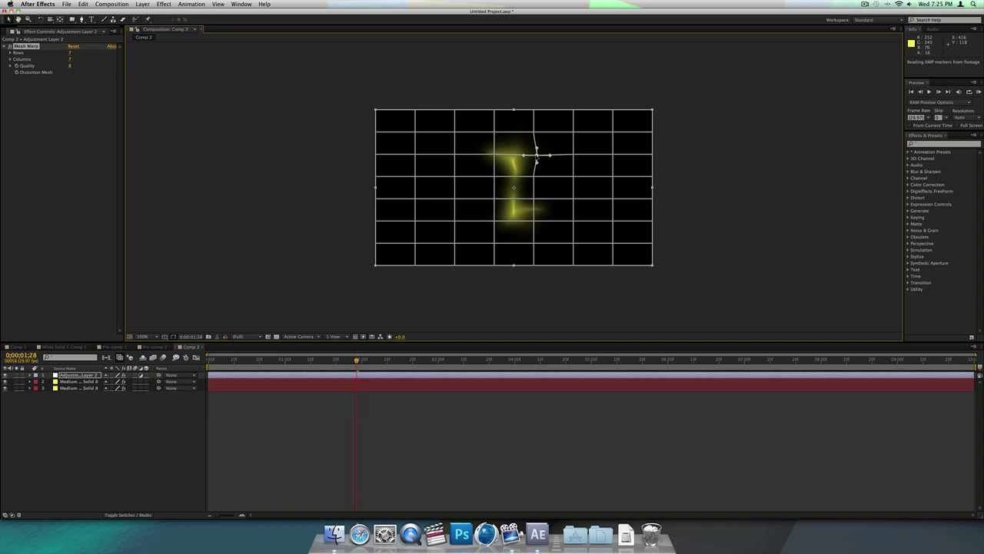
drag(495, 154, 520, 132)
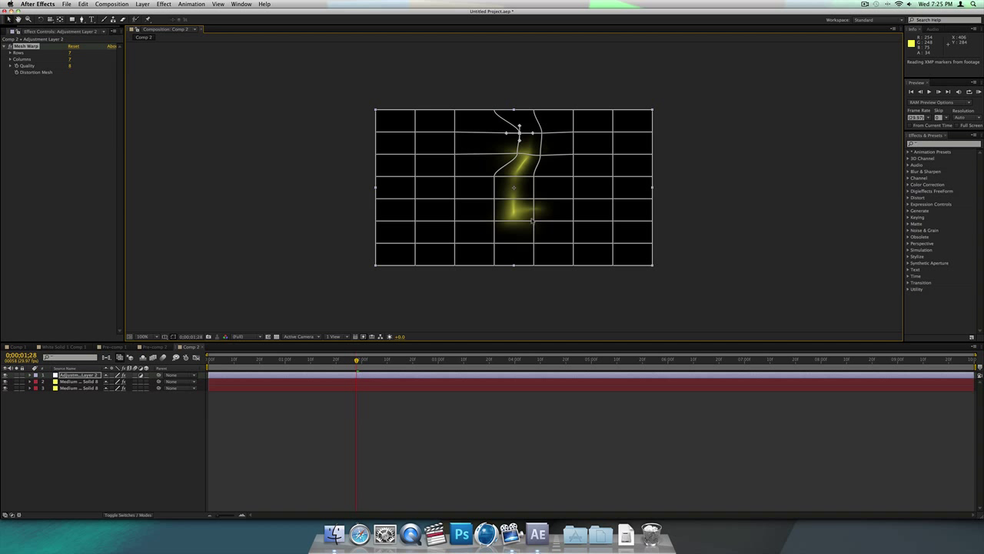
drag(534, 221, 531, 133)
key(super+z)
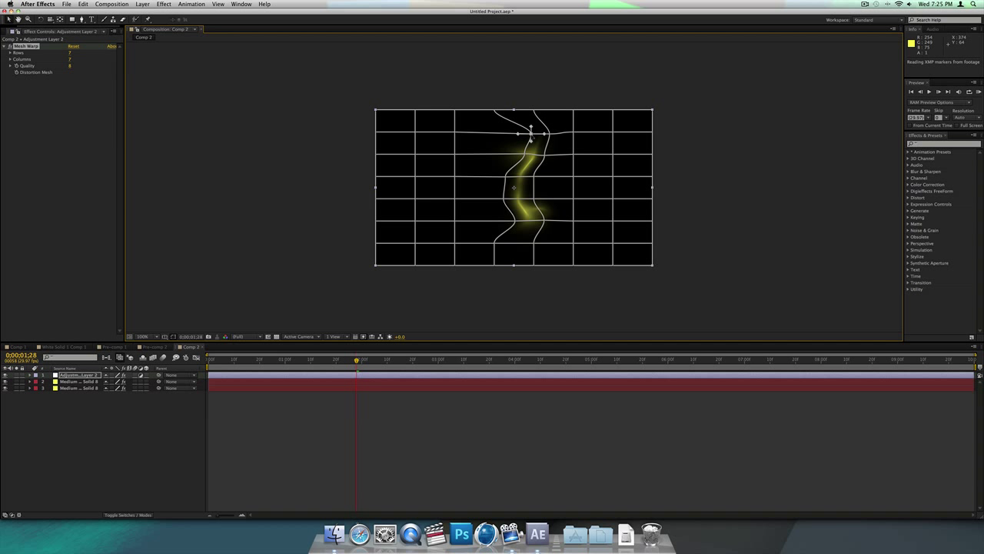
click(114, 412)
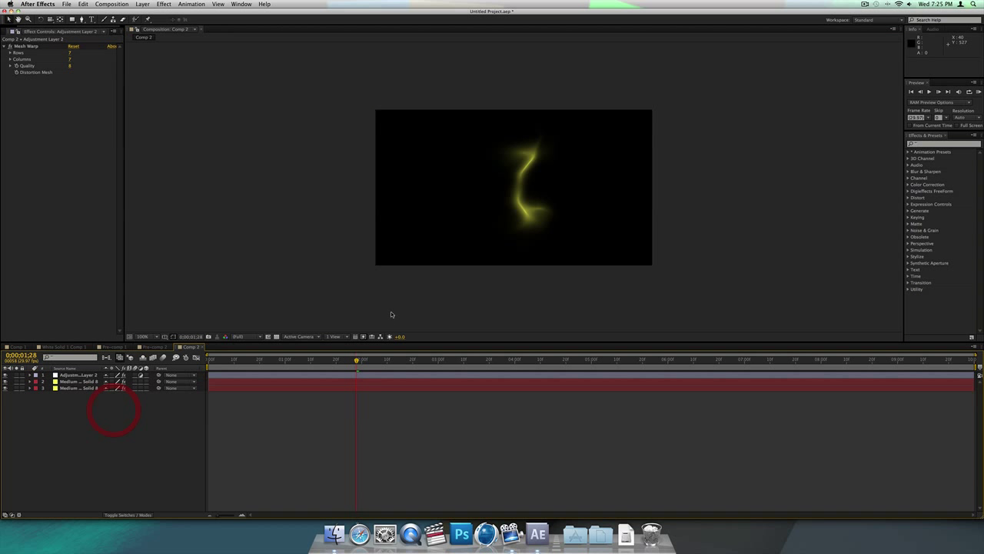
Step: Try to shift all three layers sideways together in the composition, and undo the move
click(84, 377)
shift+click(89, 388)
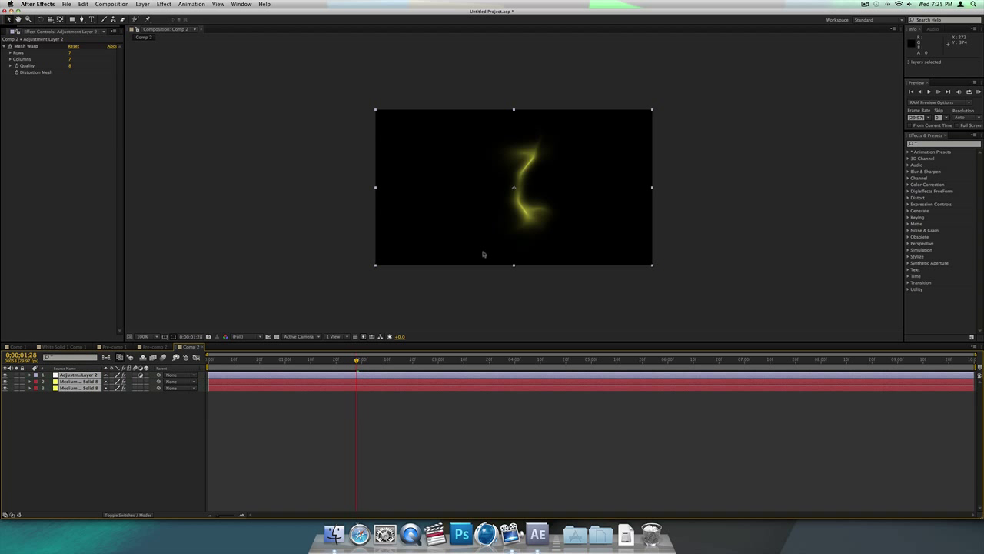
drag(484, 254, 465, 251)
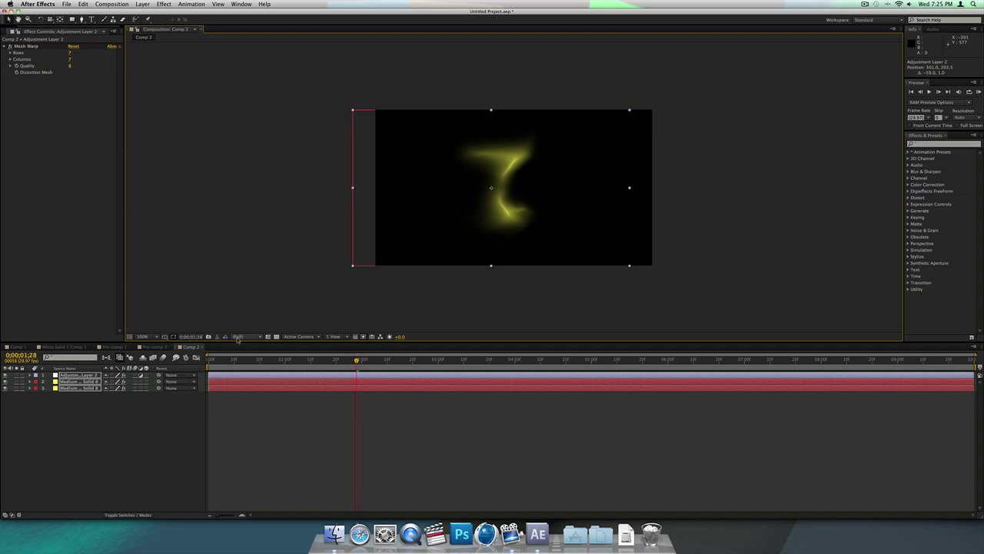
key(super+z)
Step: Try to shift only the two yellow solids sideways beneath the adjustment layer, and undo the move
click(86, 405)
click(86, 382)
shift+click(87, 388)
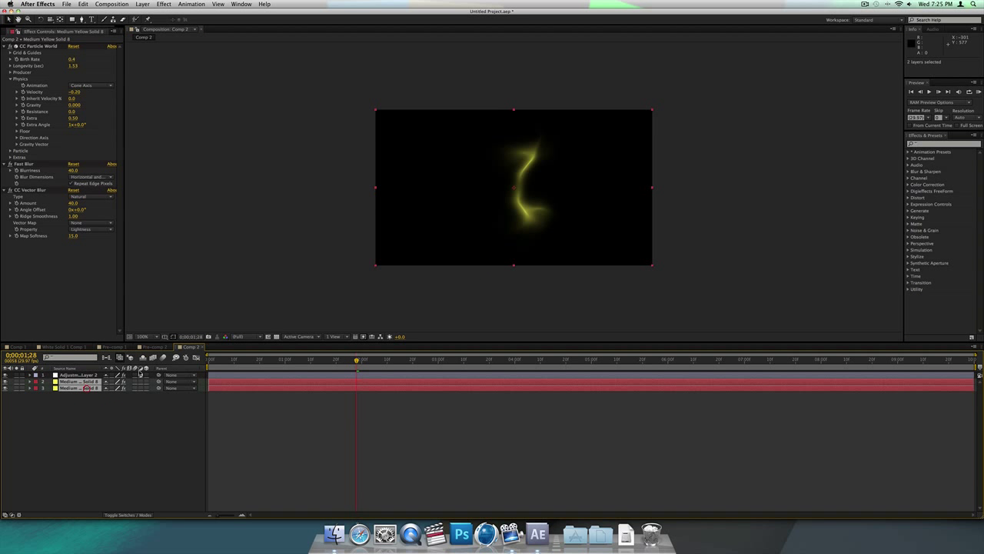
drag(523, 259, 494, 259)
key(super+z)
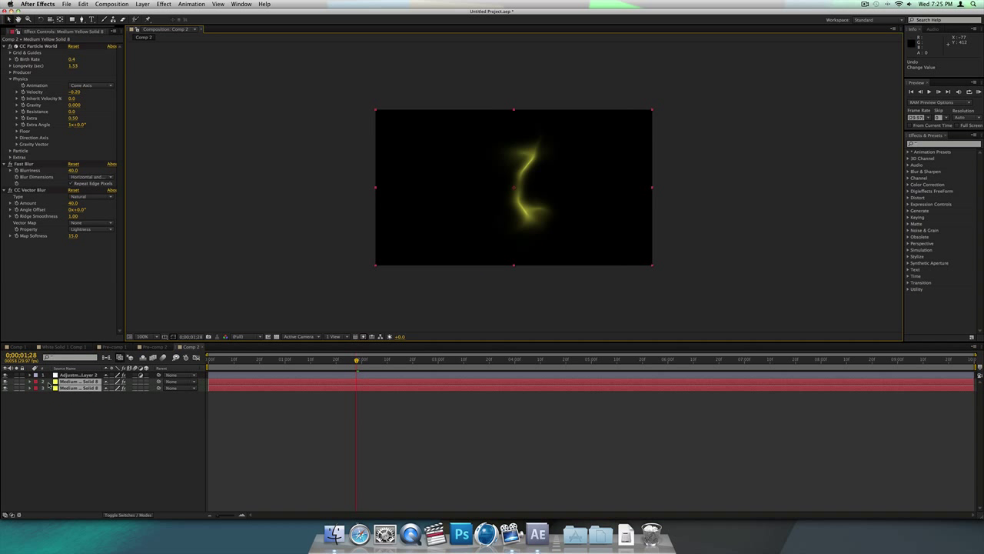
click(72, 419)
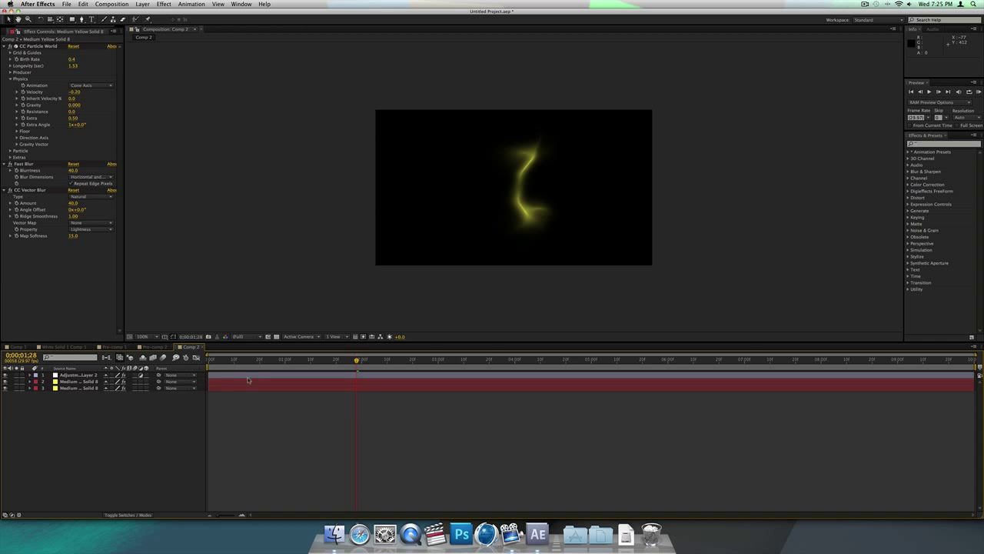
Step: At 0;00;02;14, pre-compose the adjustment layer and both yellow solids into Pre-comp 3, moving all attributes into it
drag(355, 360, 408, 360)
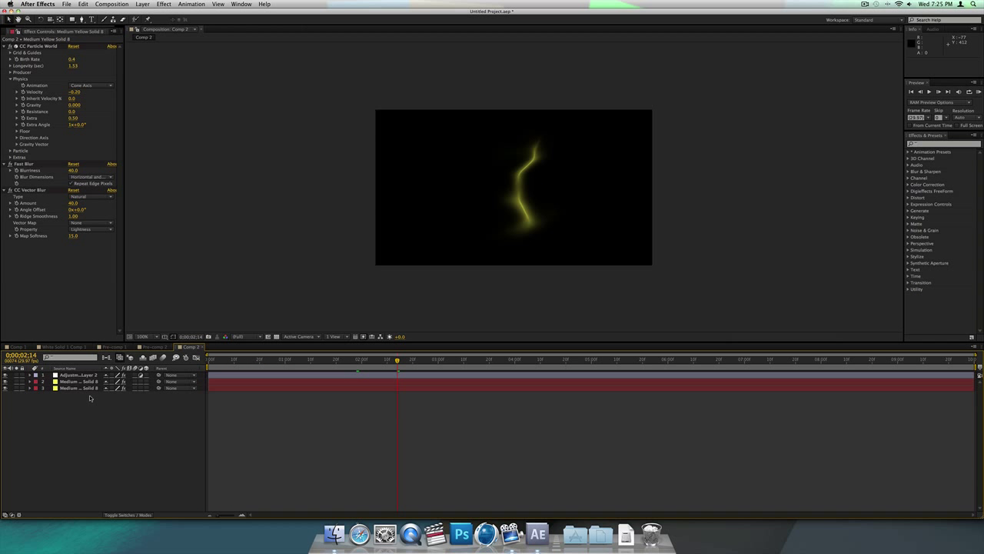
drag(89, 398, 76, 372)
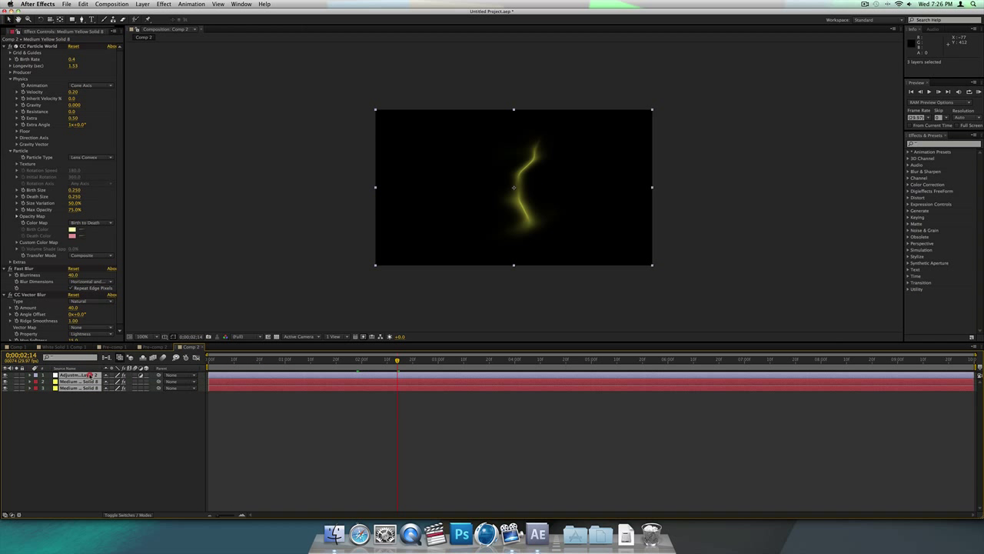
click(111, 4)
mouse_move(142, 4)
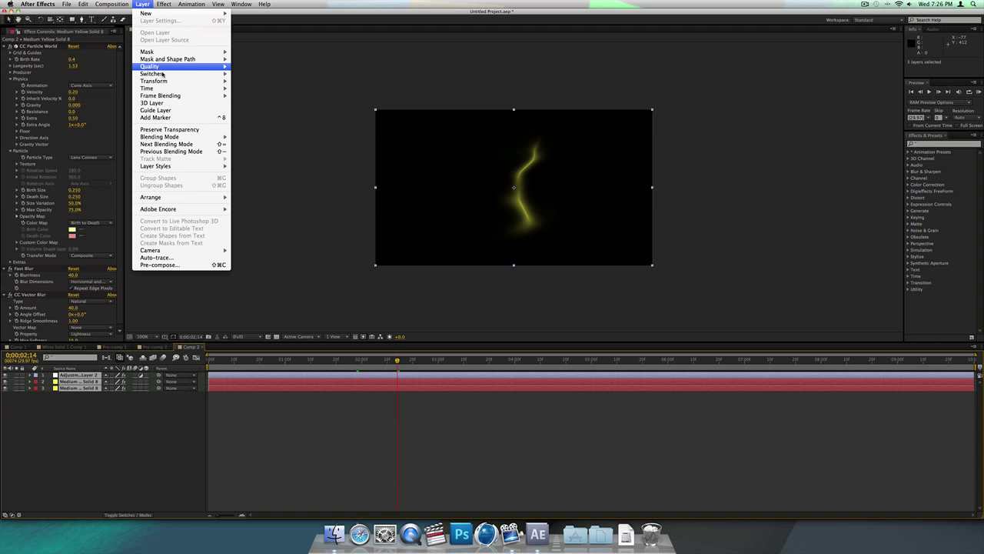
click(159, 265)
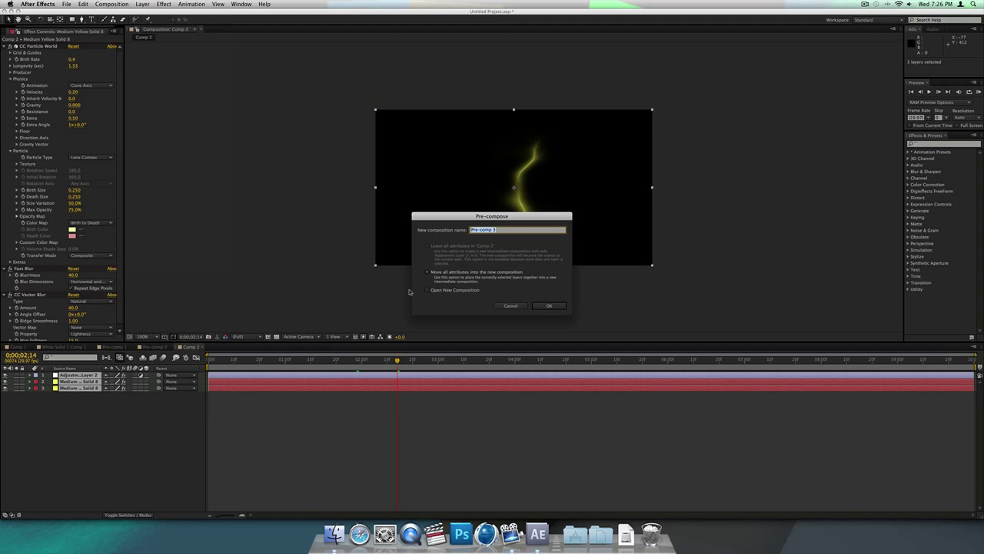
click(551, 306)
Step: Duplicate the Pre-comp 3 layer and move the upper copy sideways to about 227, 206.5 so two streams stand side by side
click(87, 377)
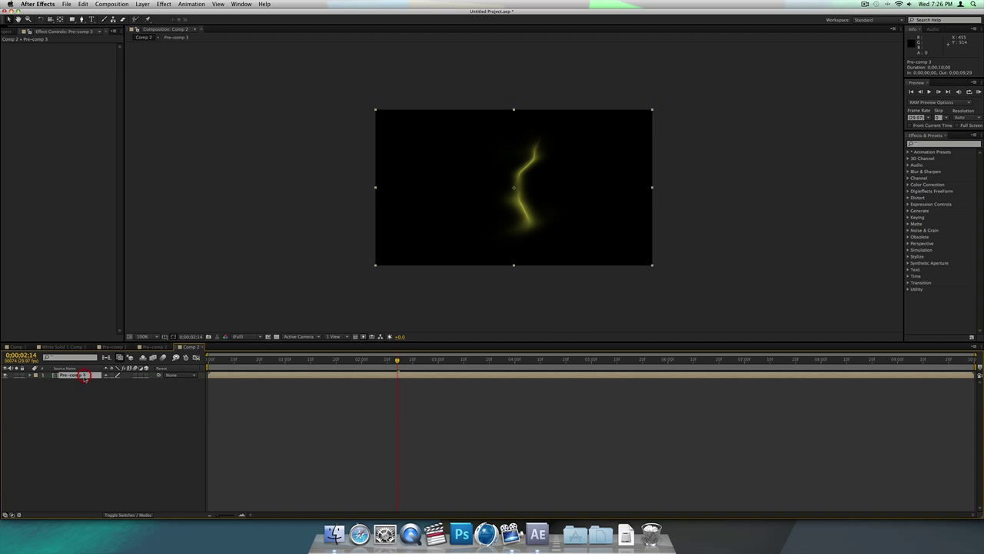
click(83, 396)
click(83, 377)
key(super+d)
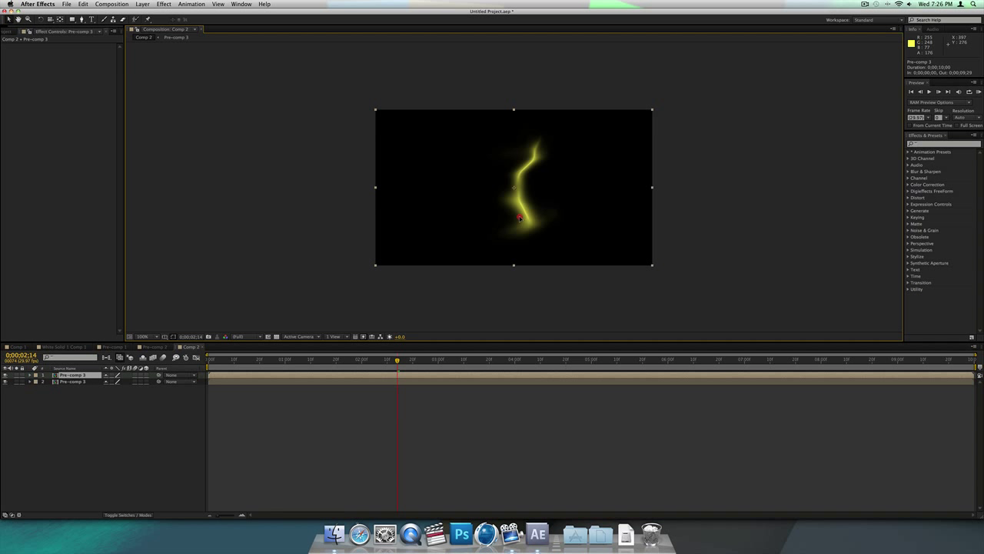
drag(528, 215, 476, 217)
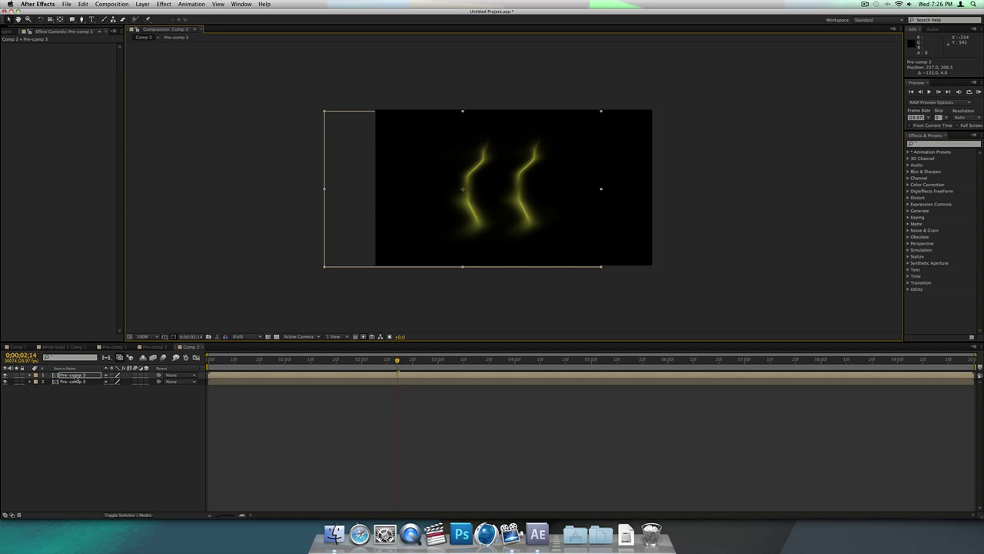
Step: Show the Rotation of the upper pre-comp and set the linked Scale of the lower pre-comp to -100%
key(r)
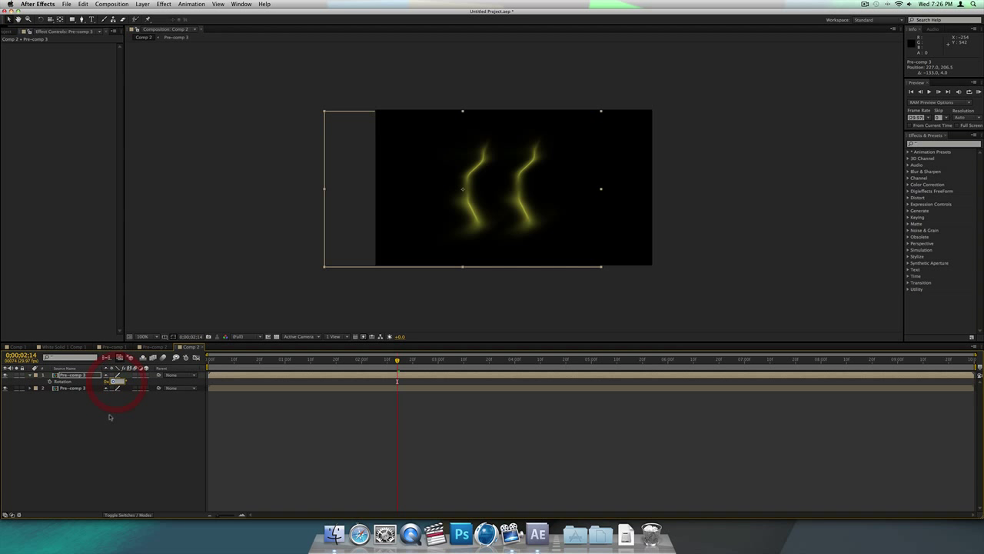
click(109, 417)
click(73, 389)
key(r)
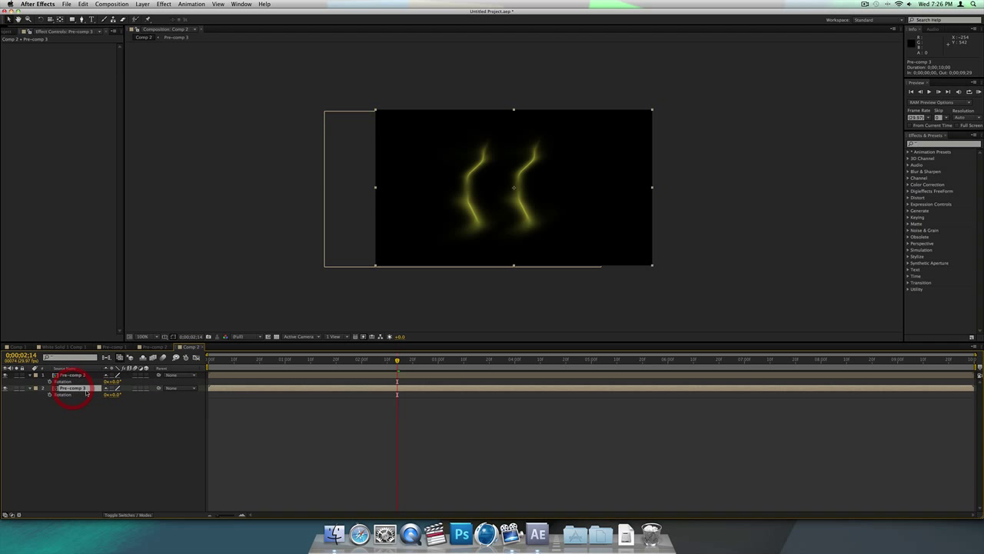
key(s)
click(112, 399)
click(116, 394)
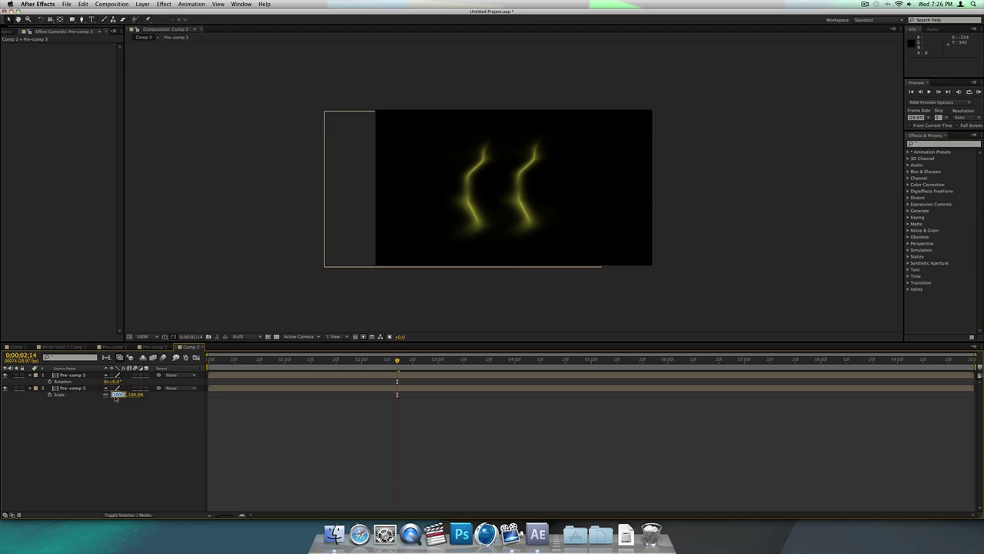
text(-100)
key(Return)
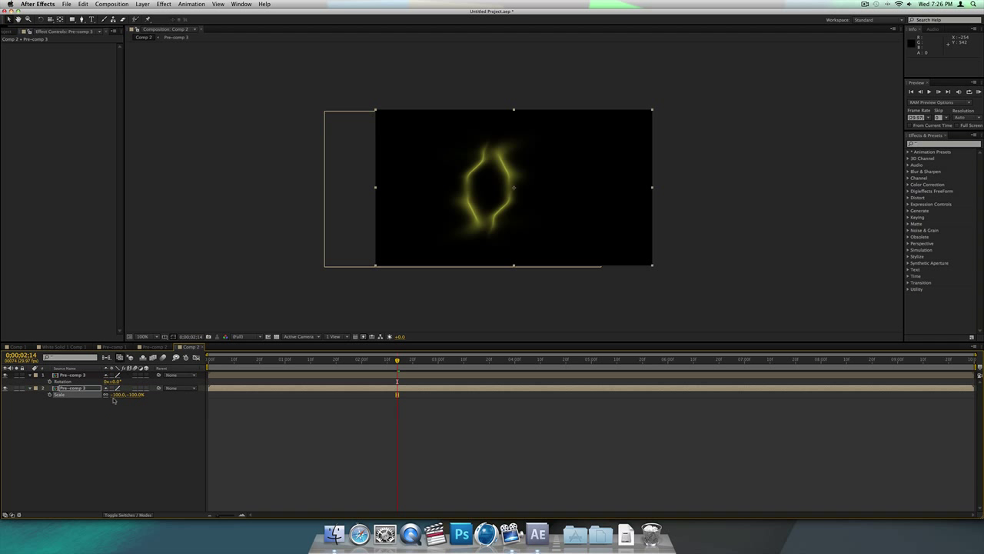
Step: Reposition both pre-comps so the streams face each other around the centre, with the lower layer at about 450, 200.5
click(94, 416)
click(73, 389)
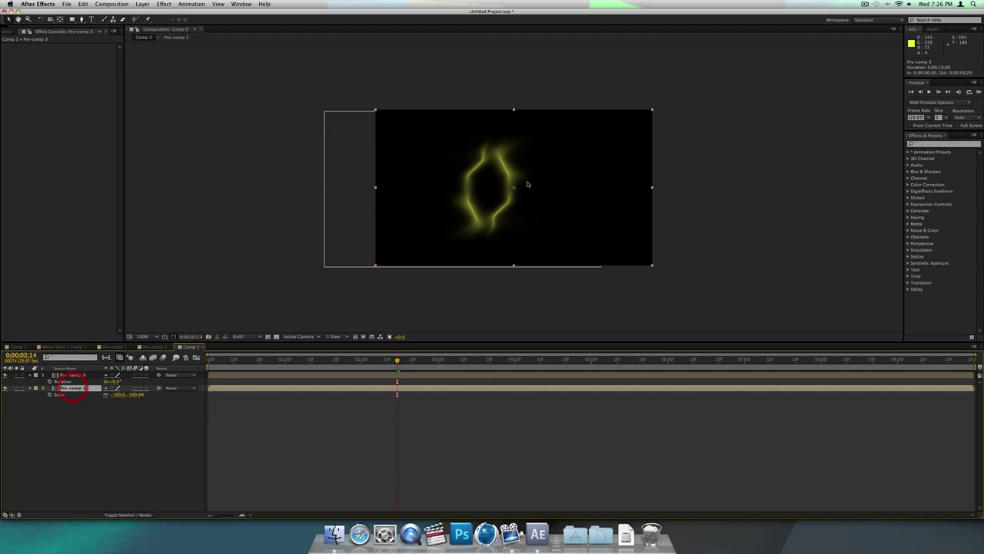
drag(518, 206, 550, 202)
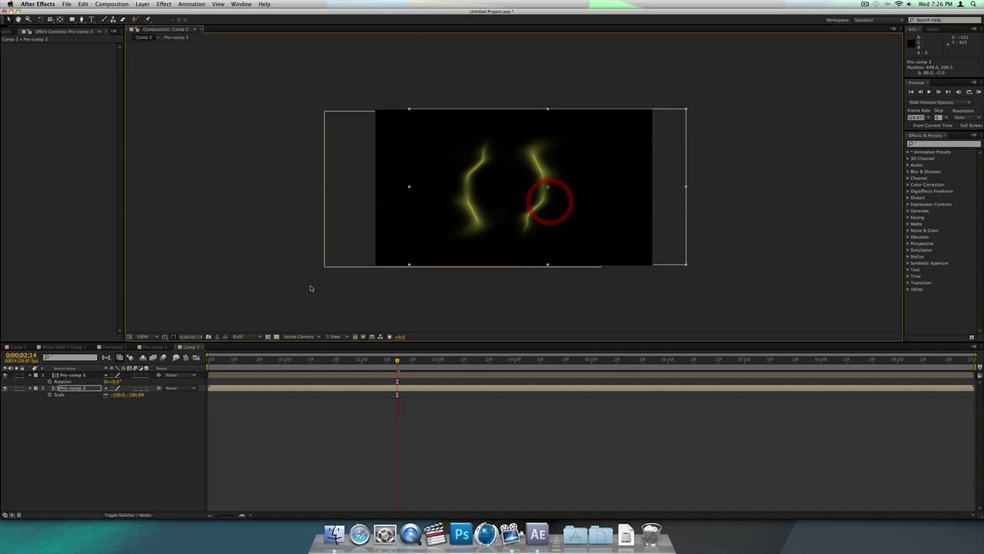
click(474, 234)
drag(473, 234, 483, 234)
click(638, 216)
drag(638, 216, 631, 214)
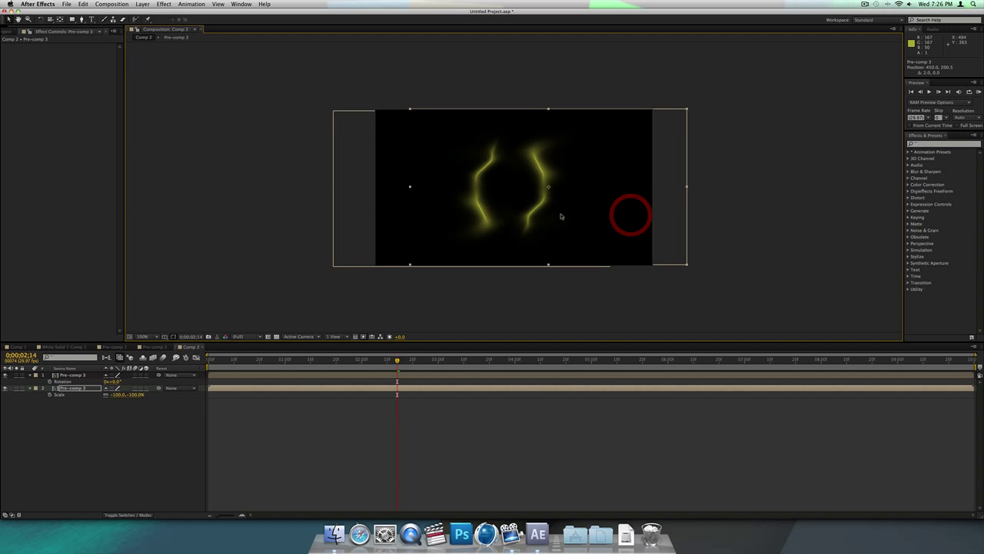
Step: Unlink the lower pre-comp's scale proportions, set its vertical scale to 100%, and view the frame at 0;00;02;04
click(109, 396)
click(133, 396)
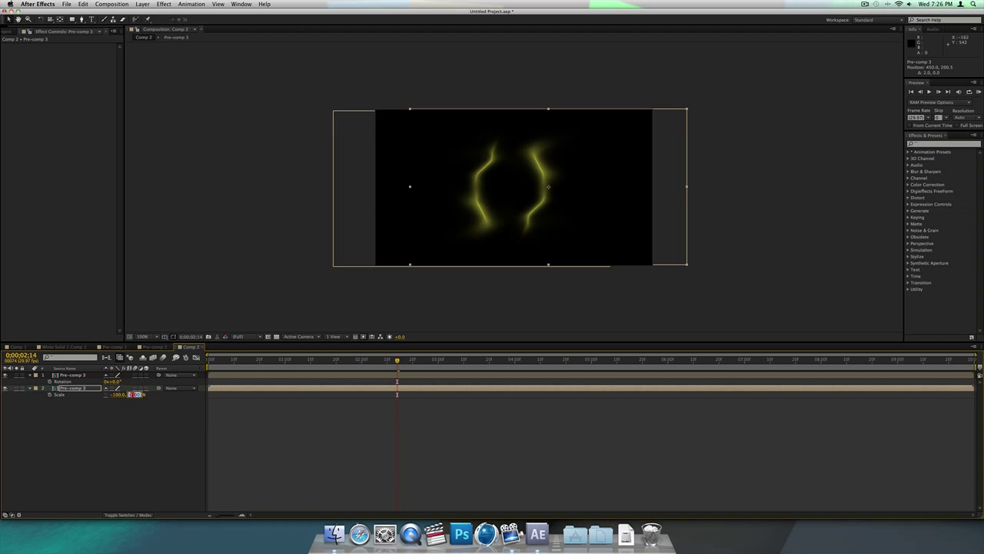
text(-100)
key(Return)
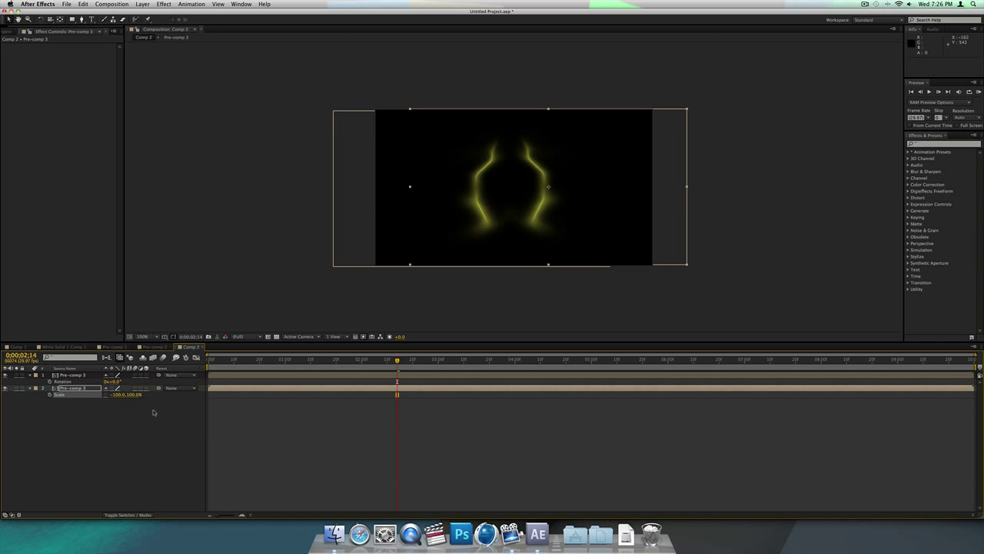
click(153, 412)
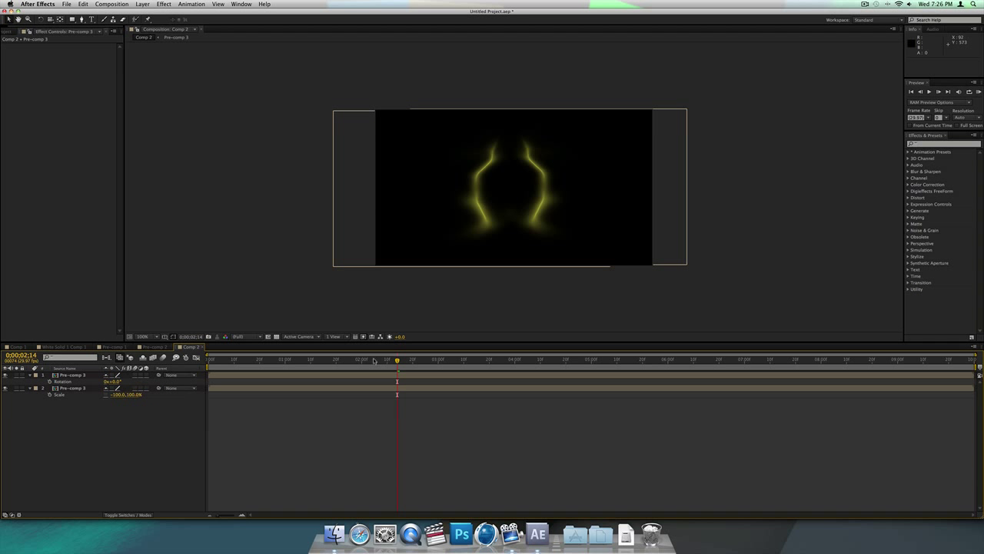
mouse_move(374, 361)
mouse_down()
mouse_move(213, 360)
mouse_move(372, 360)
mouse_up()
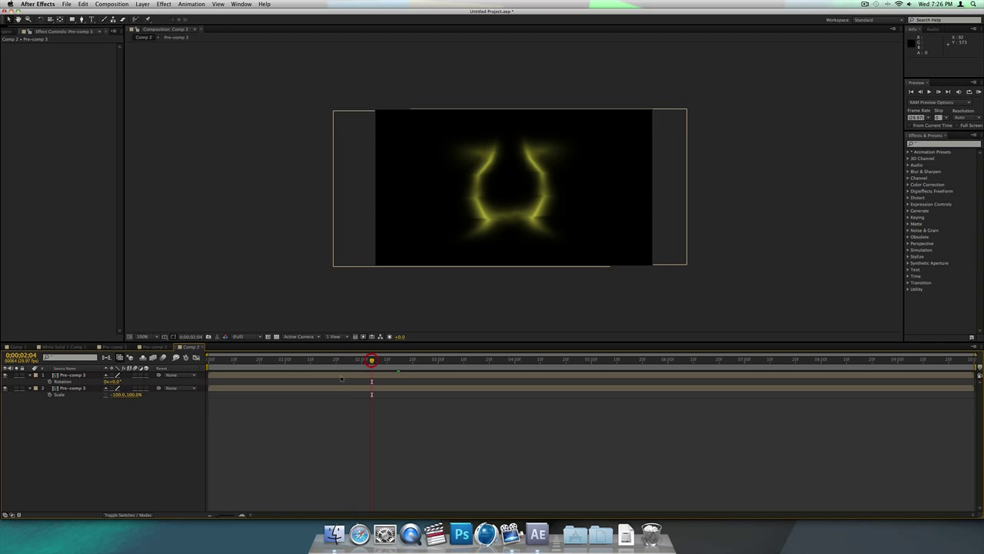
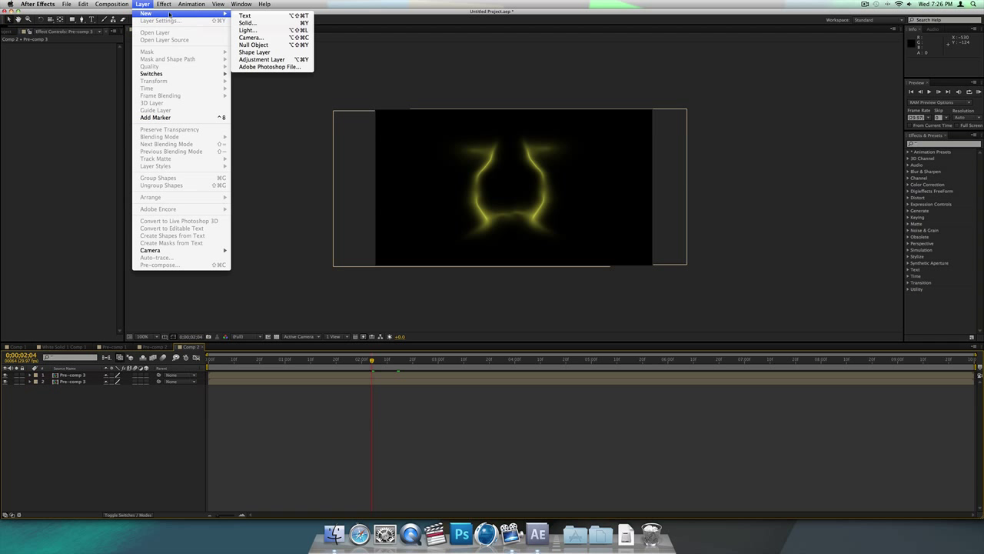
Step: Create a 720 x 405 px yellow solid above the pre-comps and apply the Lens Flare effect to it
click(282, 24)
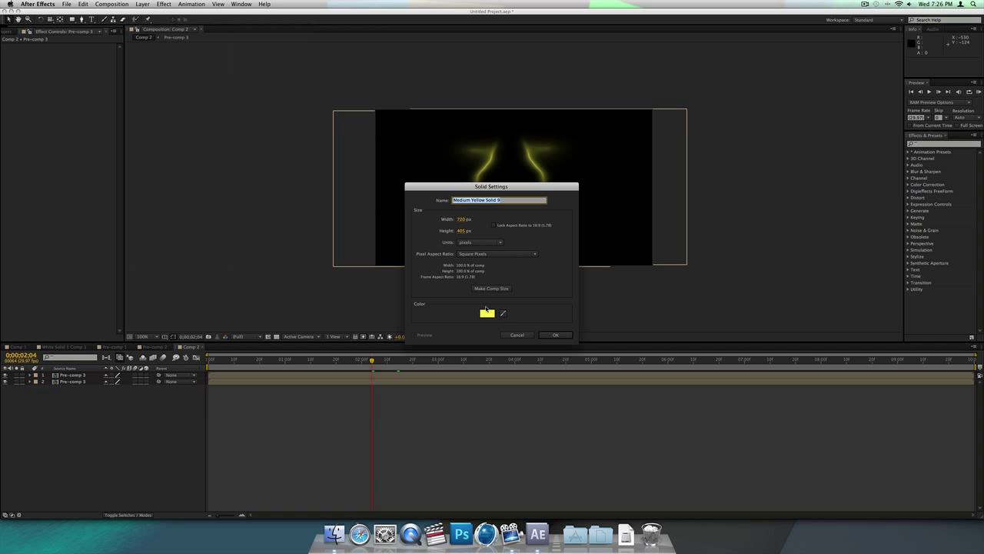
click(555, 335)
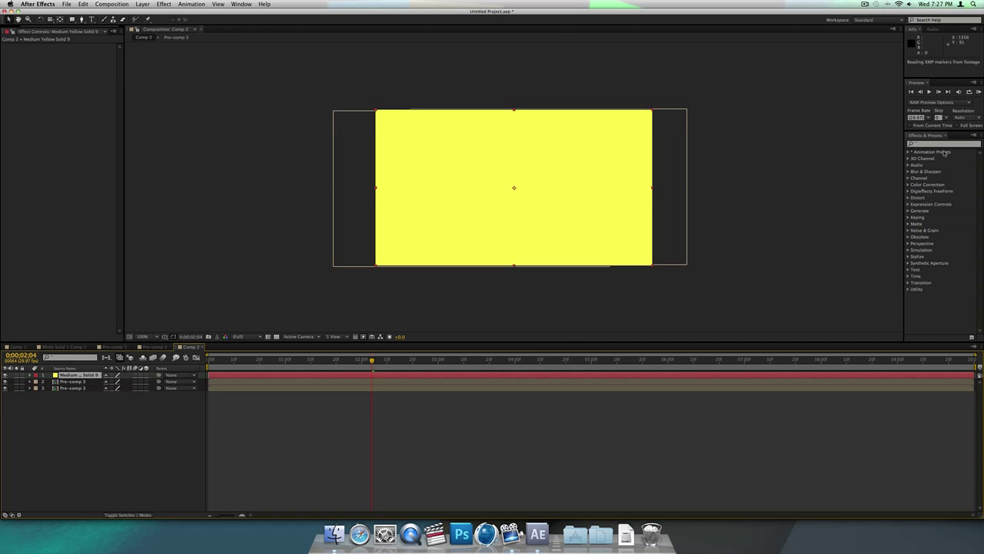
click(163, 4)
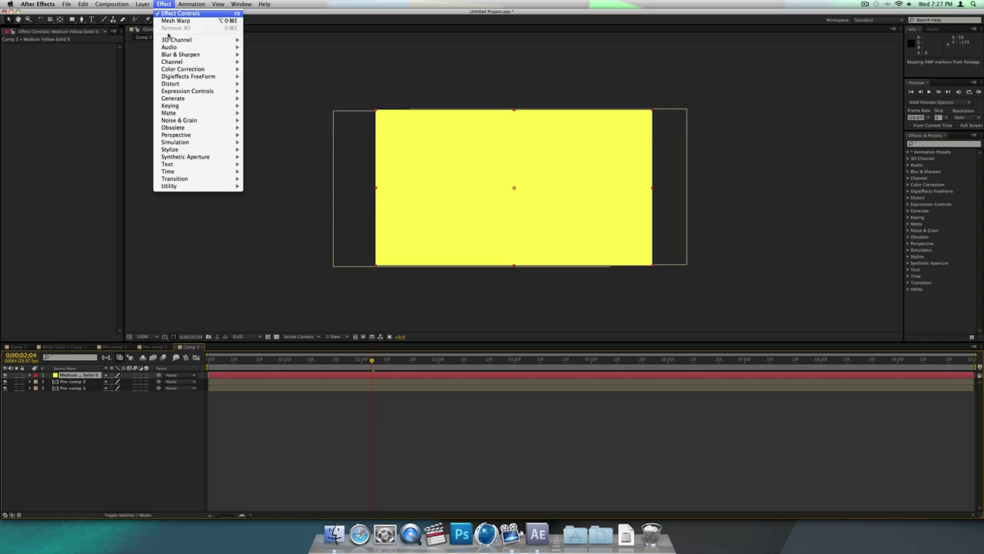
mouse_move(190, 60)
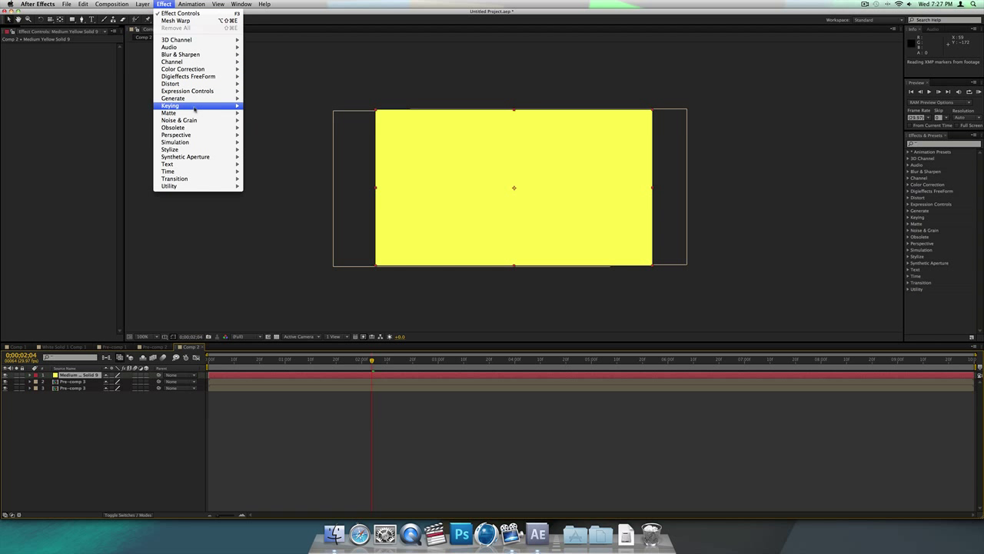
mouse_move(198, 143)
mouse_move(181, 100)
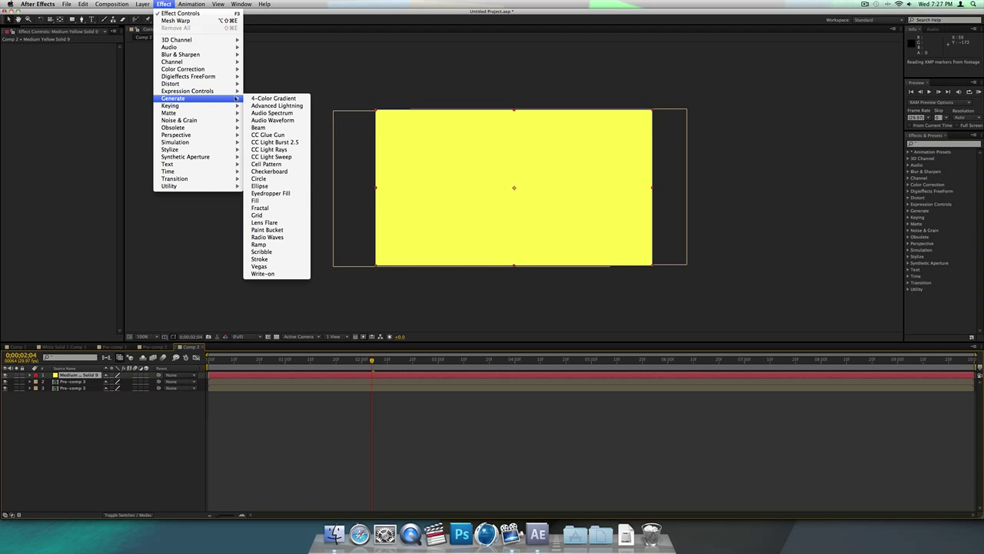
click(286, 222)
click(119, 398)
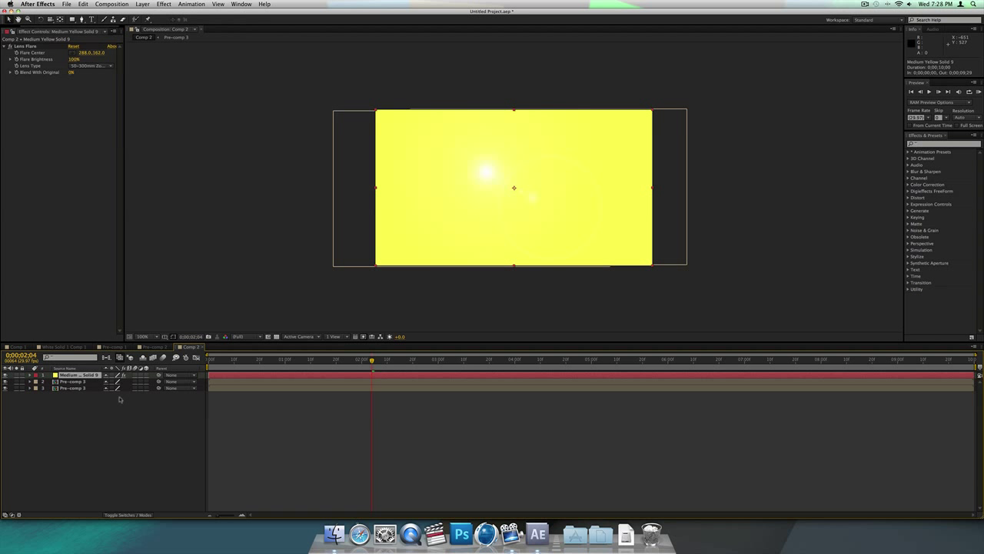
Step: Change the colour of the lens flare solid to black in its solid settings
click(84, 377)
click(144, 4)
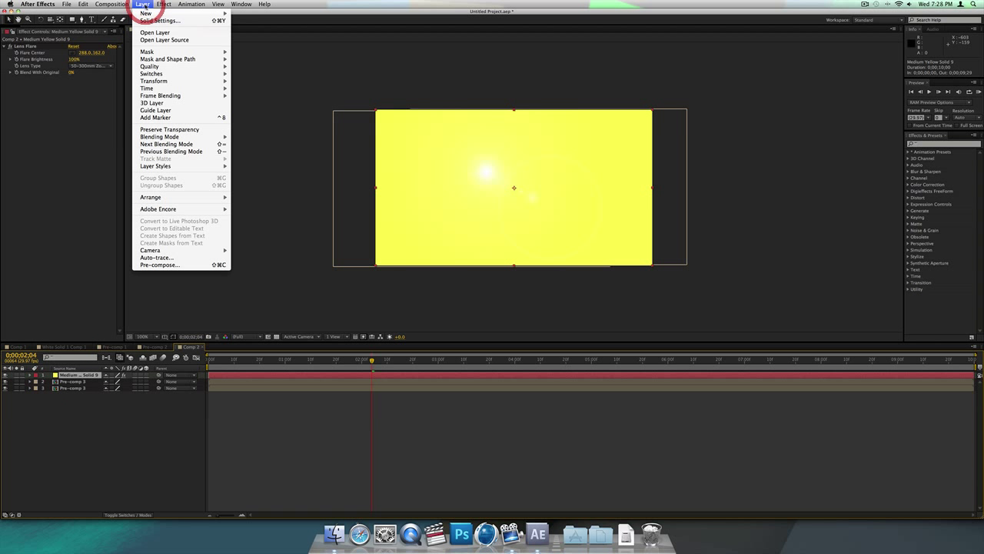
click(149, 21)
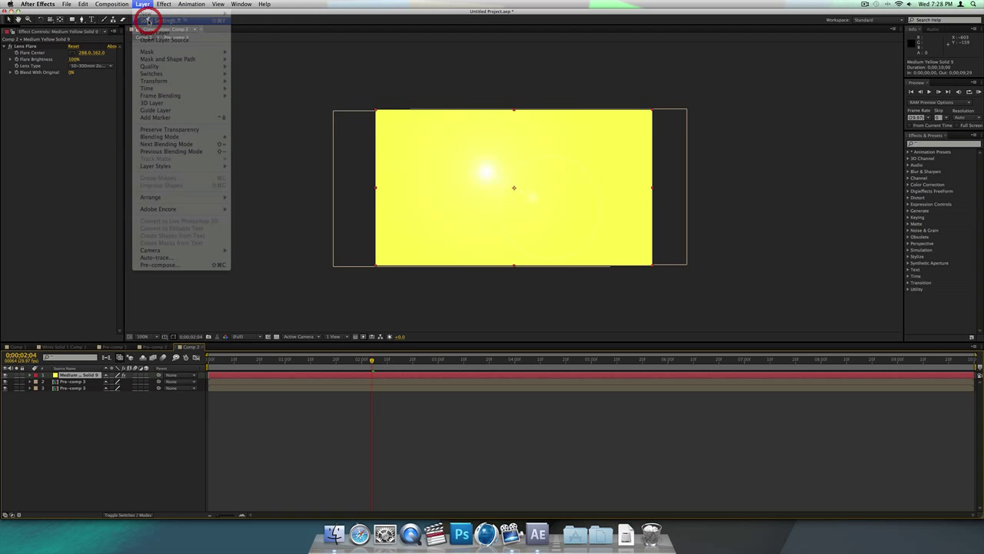
click(490, 305)
click(496, 315)
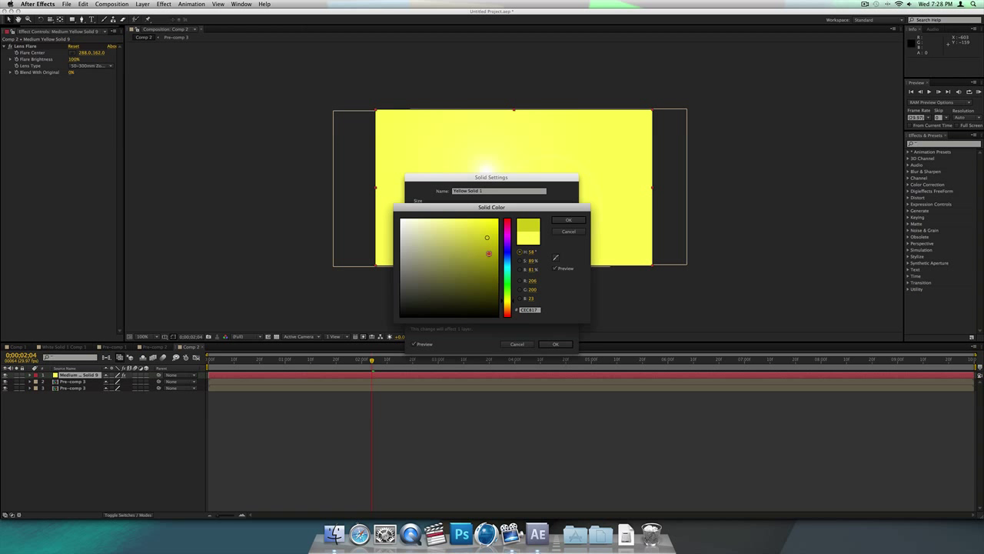
click(567, 221)
click(557, 344)
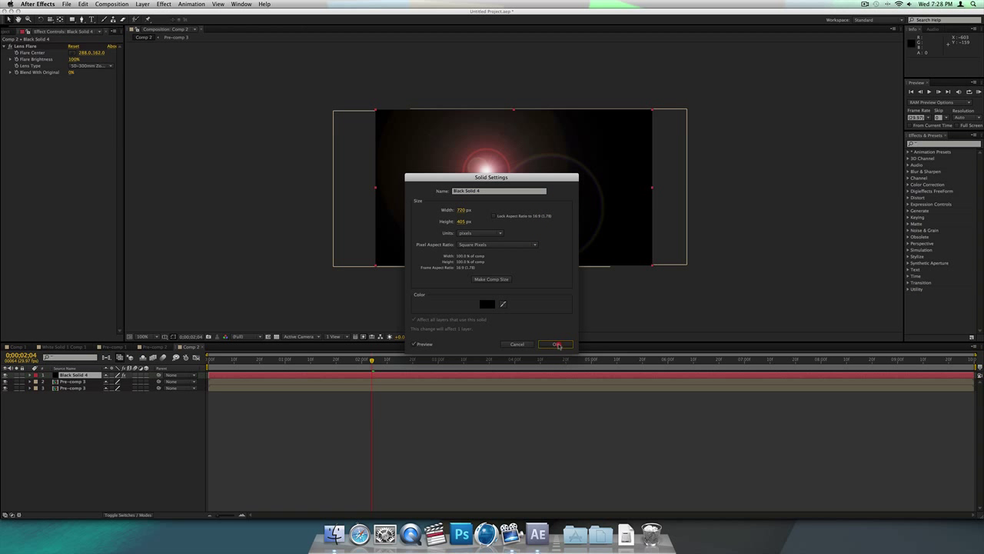
Step: Place the black solid beneath both pre-comps and move its flare centre to 360, 203 in the middle of the frame
drag(77, 375, 78, 394)
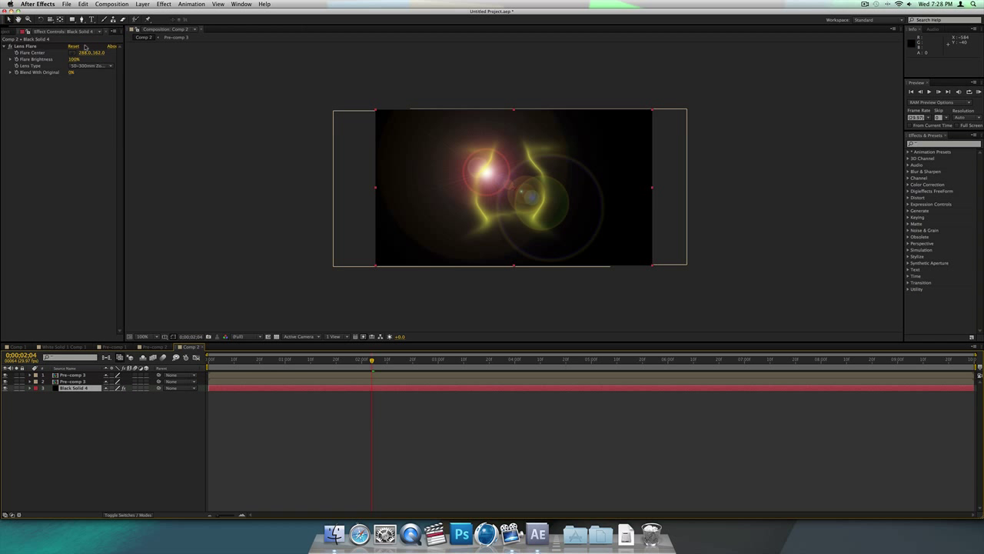
click(26, 47)
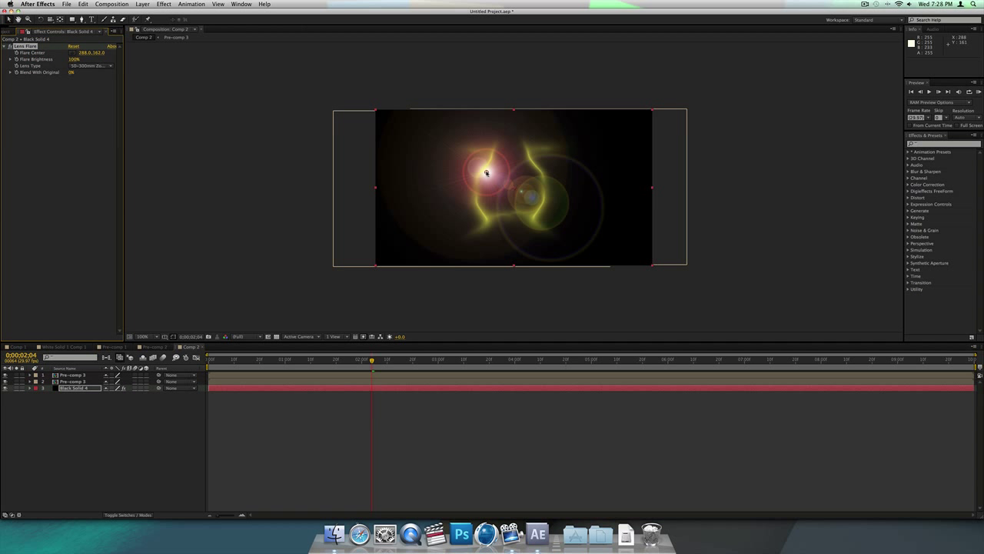
drag(486, 171, 514, 188)
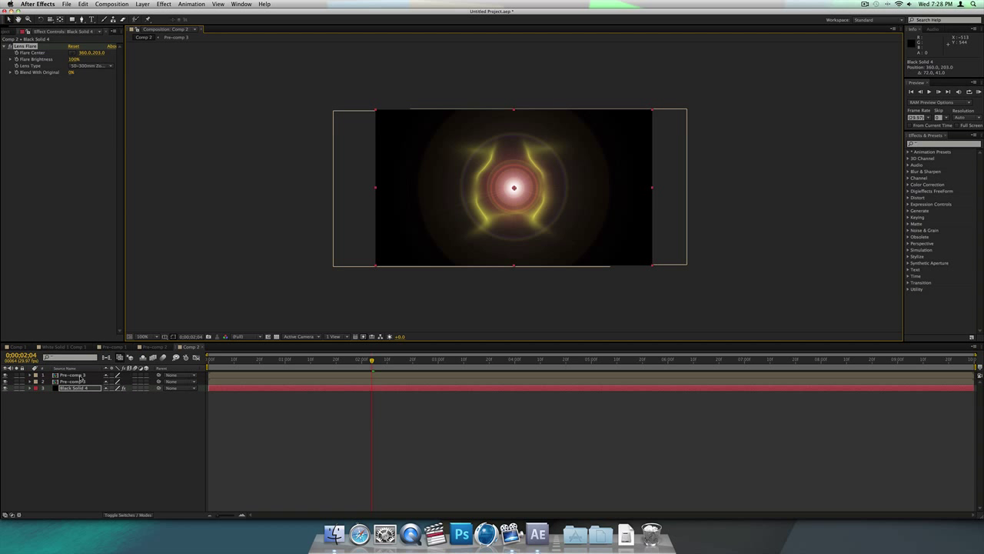
Step: Move the upper pre-comp closer to the flare, to position 273, 200.5
click(467, 212)
drag(467, 212, 480, 242)
click(464, 220)
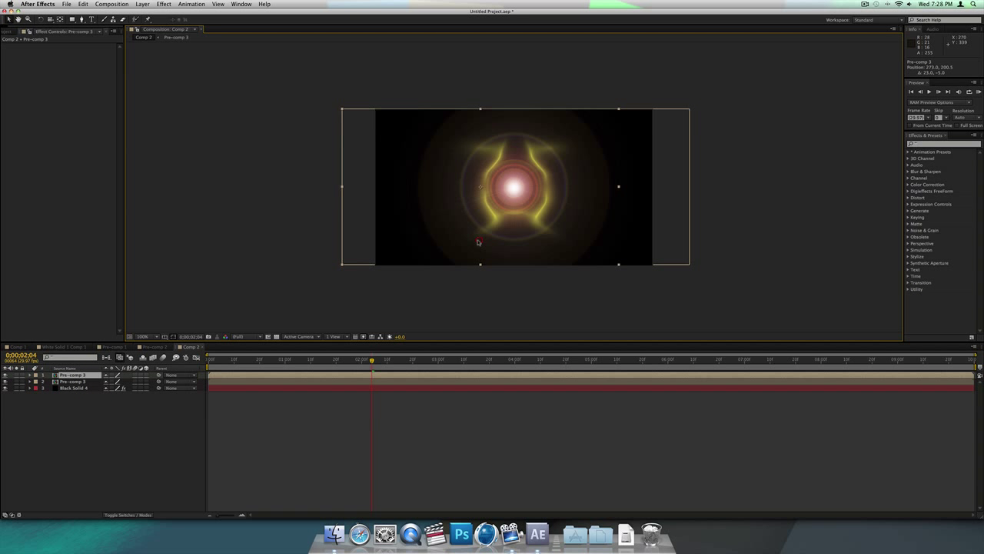
key(Return)
Step: Reduce the flare brightness of the black solid's lens flare to 81%
click(83, 389)
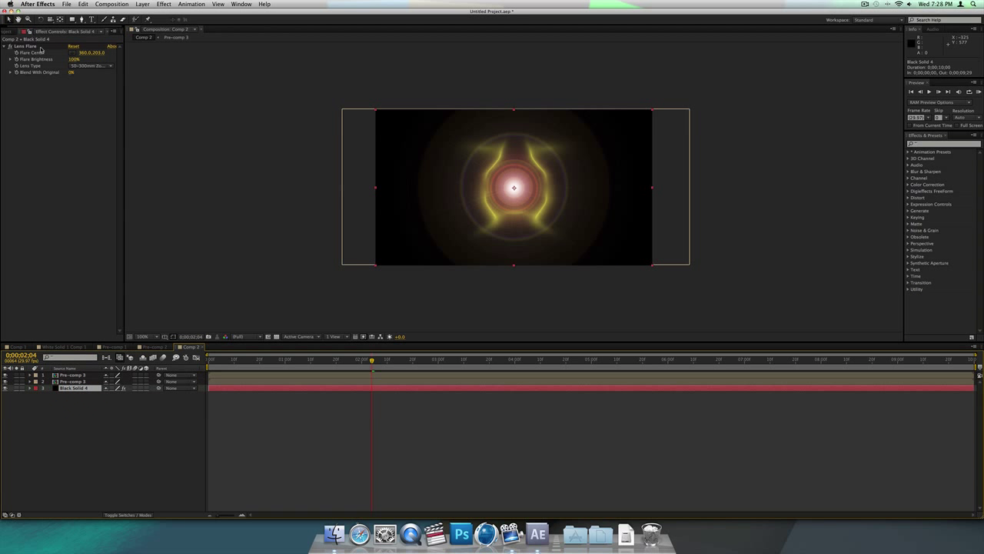
click(27, 47)
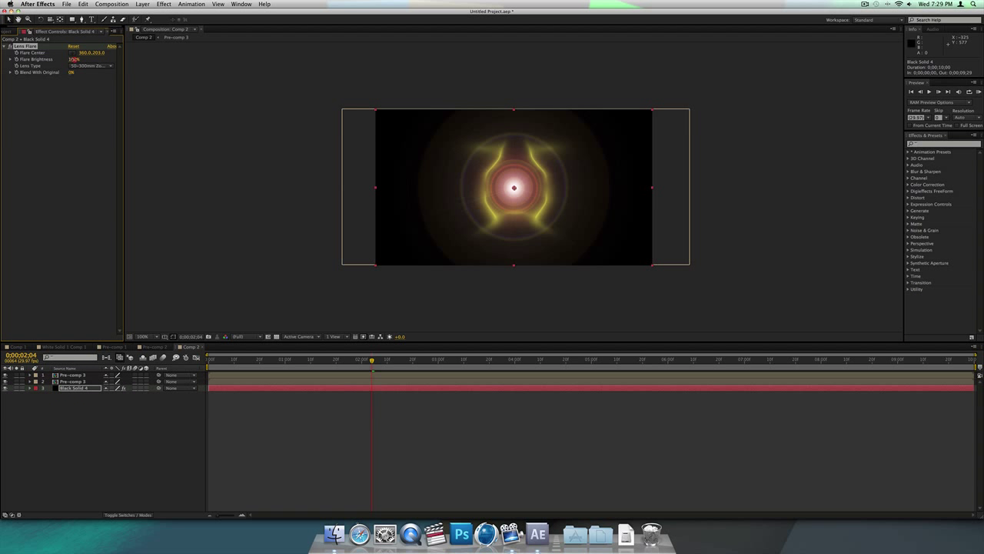
drag(74, 59, 70, 59)
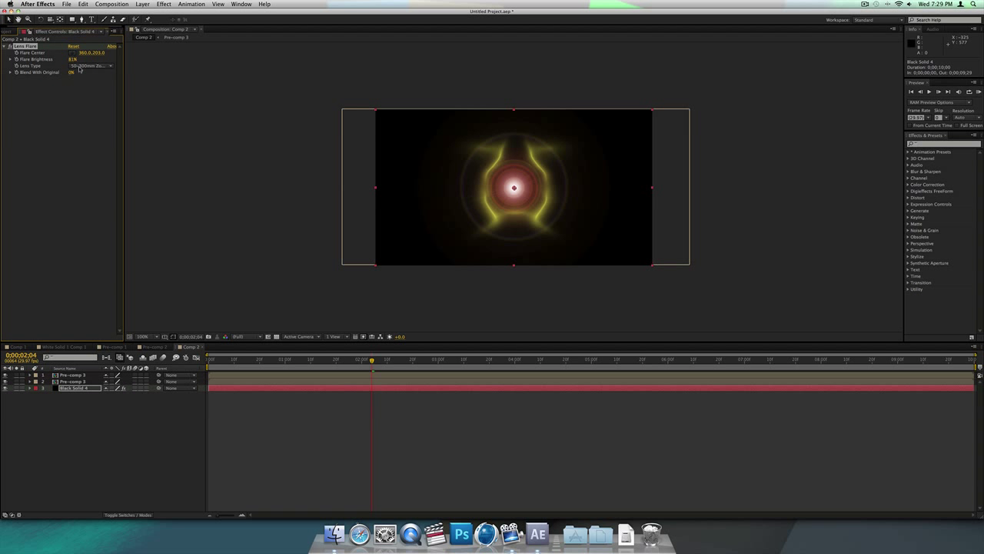
Step: Try the 35mm Prime and 105mm Prime lens types on the flare, then restore 50-300mm Zoom
click(81, 67)
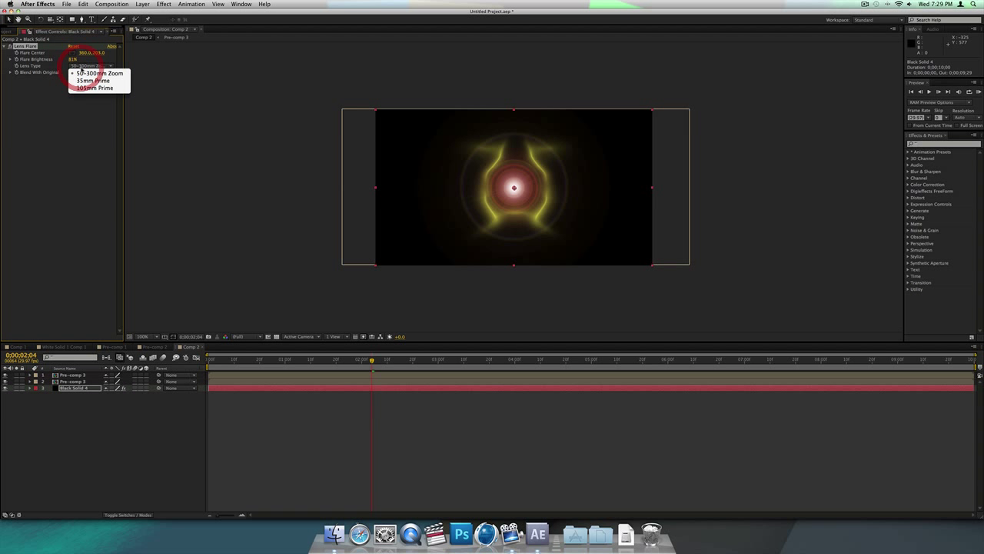
click(96, 80)
click(95, 68)
click(95, 87)
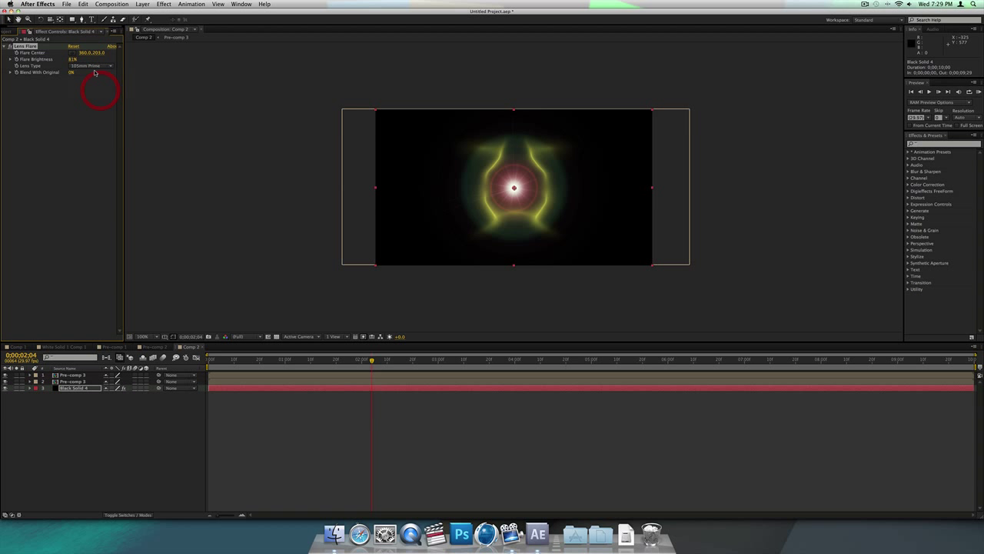
click(94, 68)
click(95, 73)
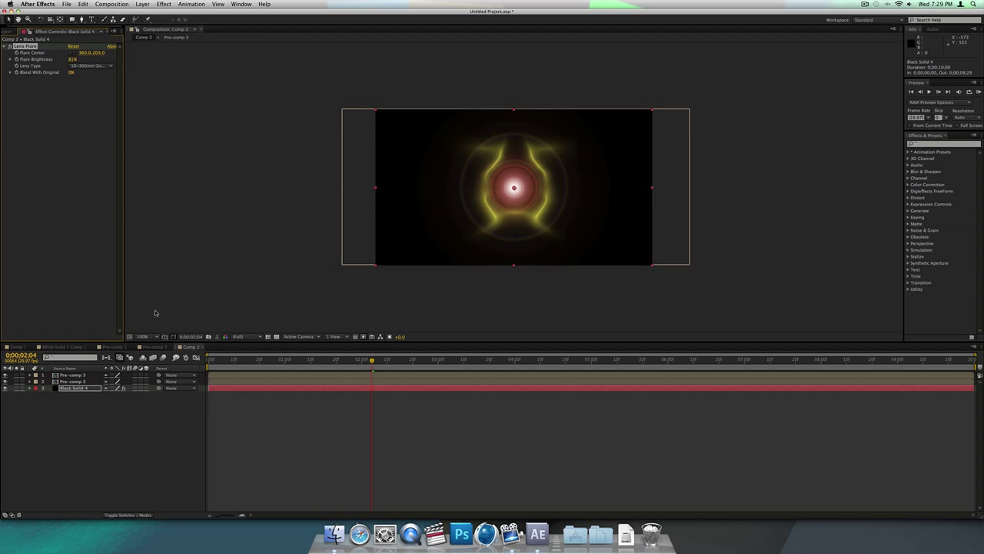
click(114, 435)
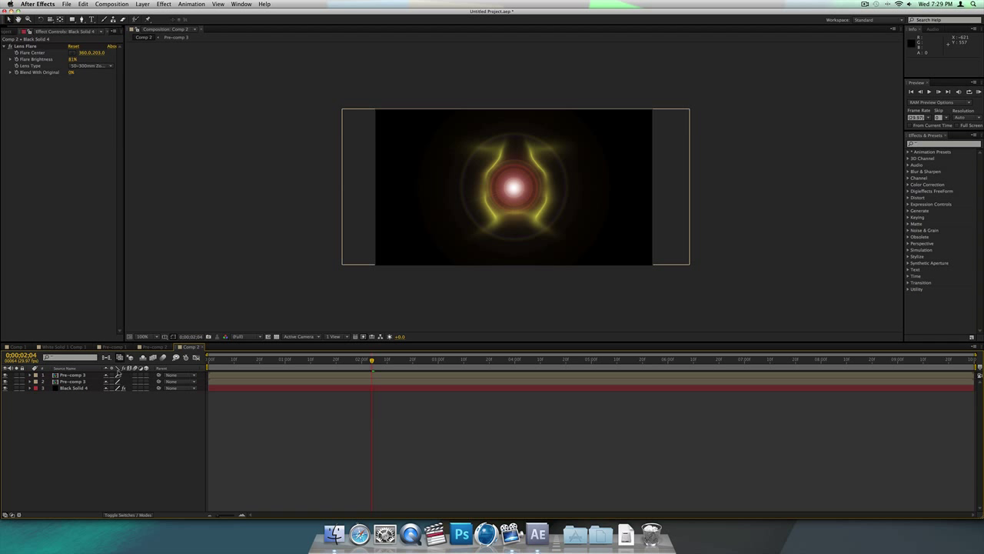
Step: Examine the finished reference effect in Comp 1 around 0:00:02:19 and return to Comp 2
click(17, 347)
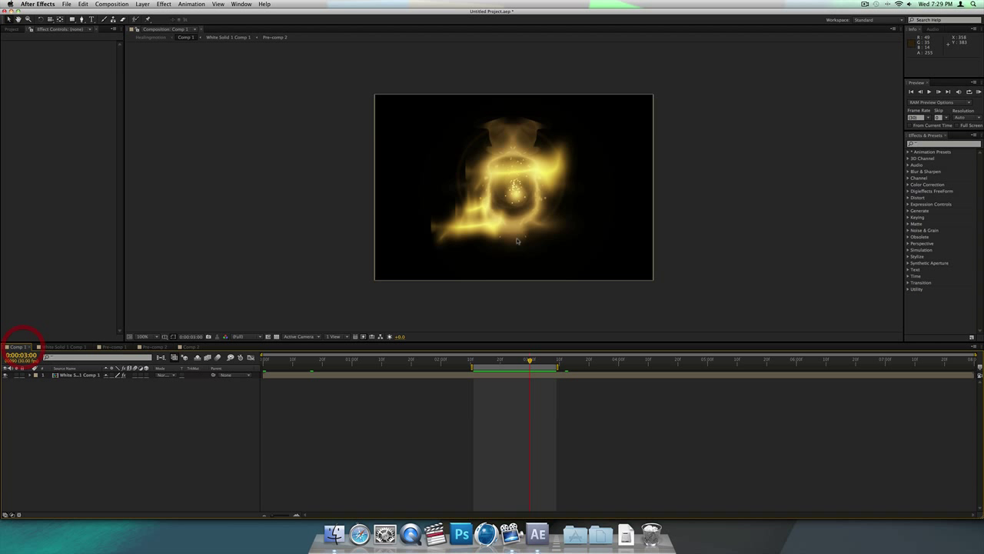
click(496, 360)
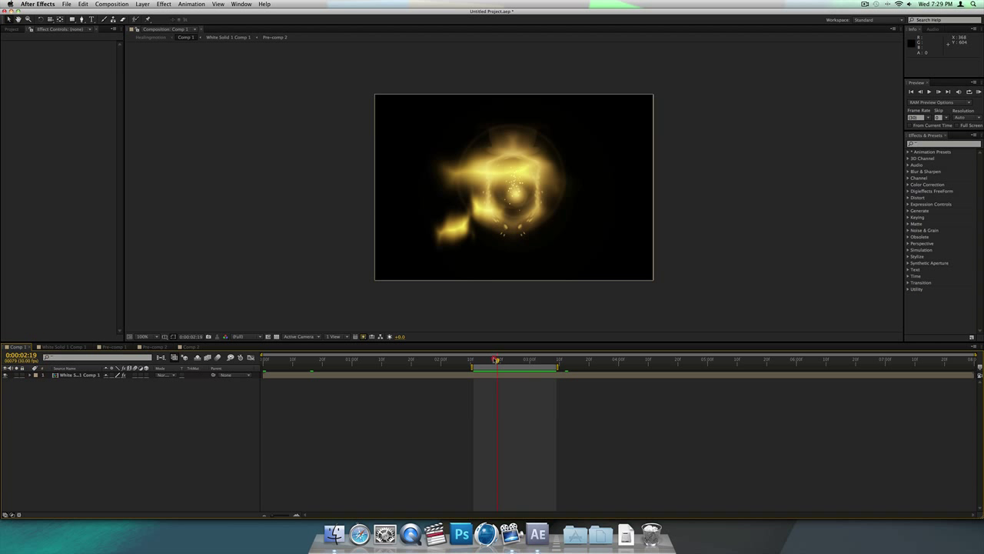
mouse_move(497, 359)
mouse_down()
mouse_move(483, 359)
mouse_move(515, 359)
mouse_up()
click(187, 348)
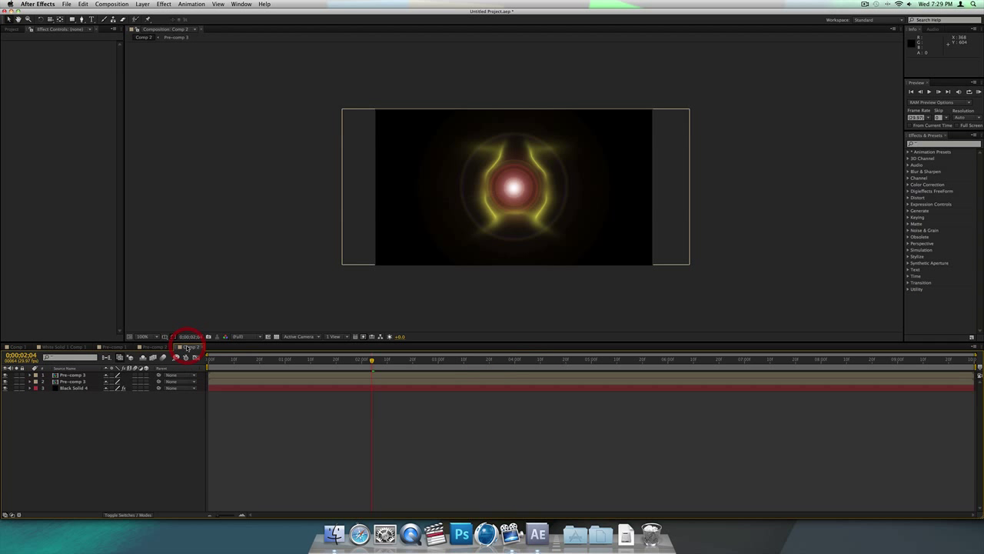
Step: Open the Pre-comp 3 composition from its lower layer in Comp 2
click(67, 381)
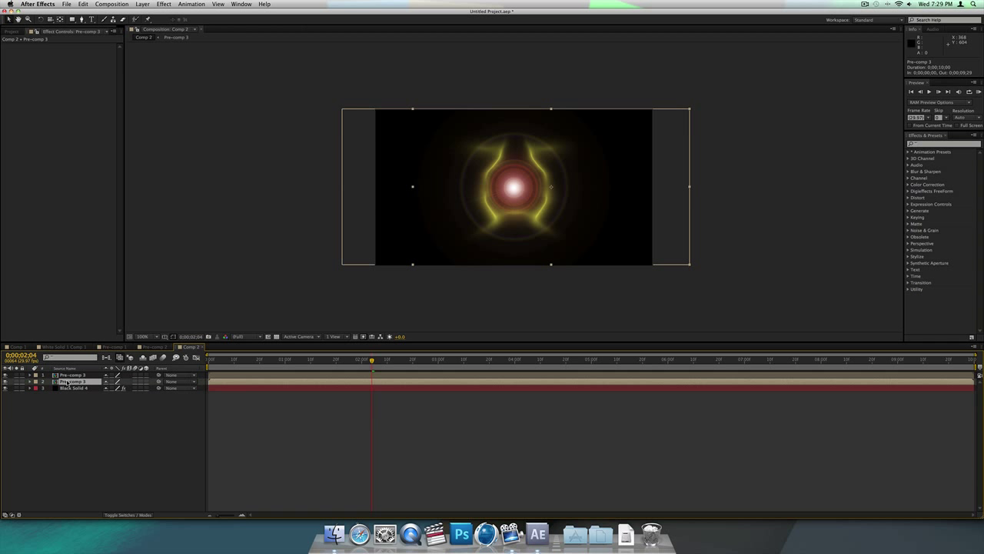
double_click(67, 381)
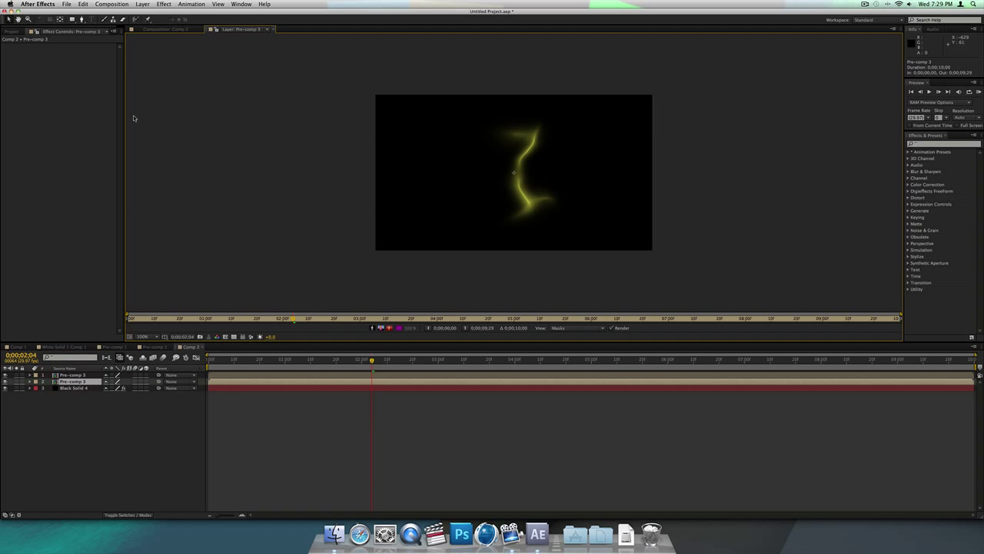
click(152, 30)
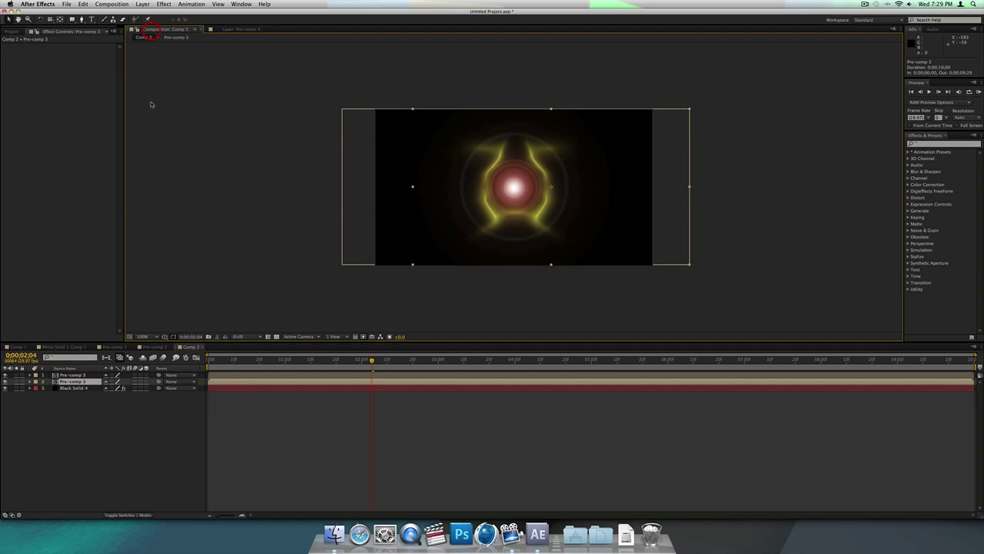
right_click(70, 384)
click(109, 393)
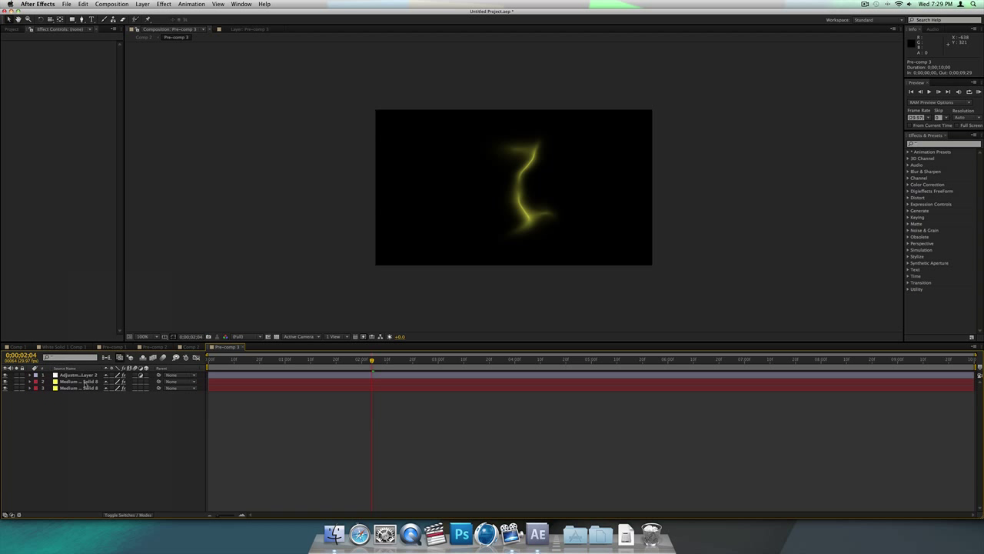
Step: Duplicate the bottom yellow particle solid and remove CC Vector Blur and Fast Blur from the copy
click(85, 382)
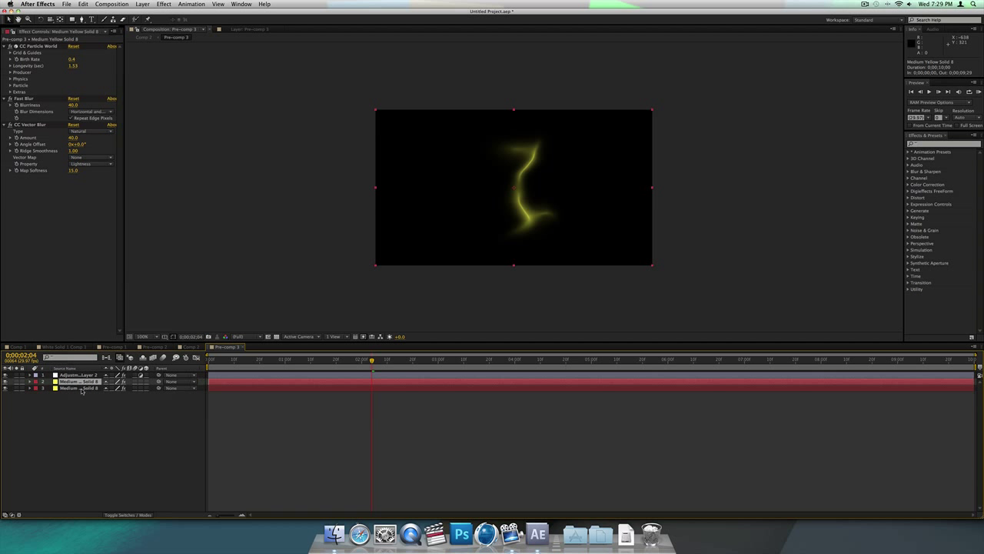
click(81, 389)
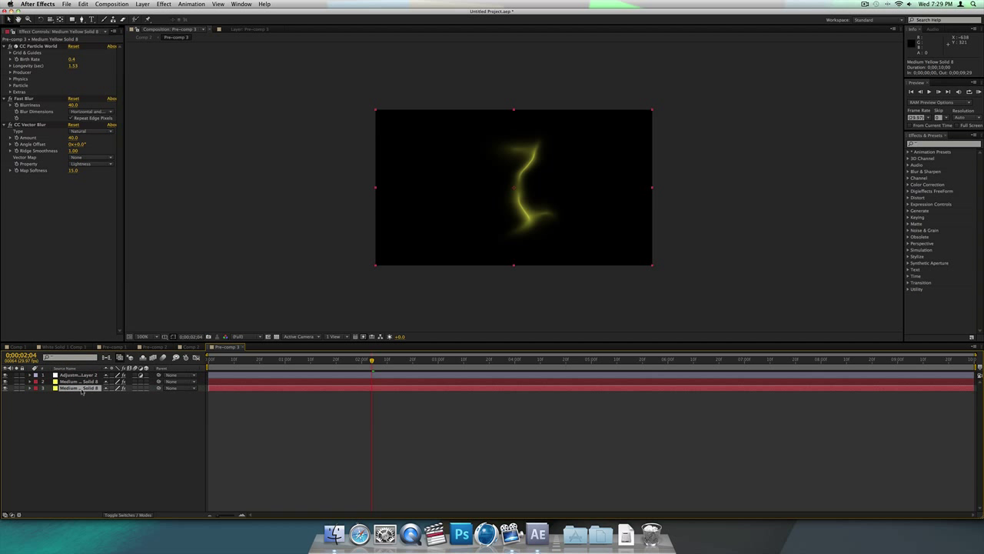
key(super+d)
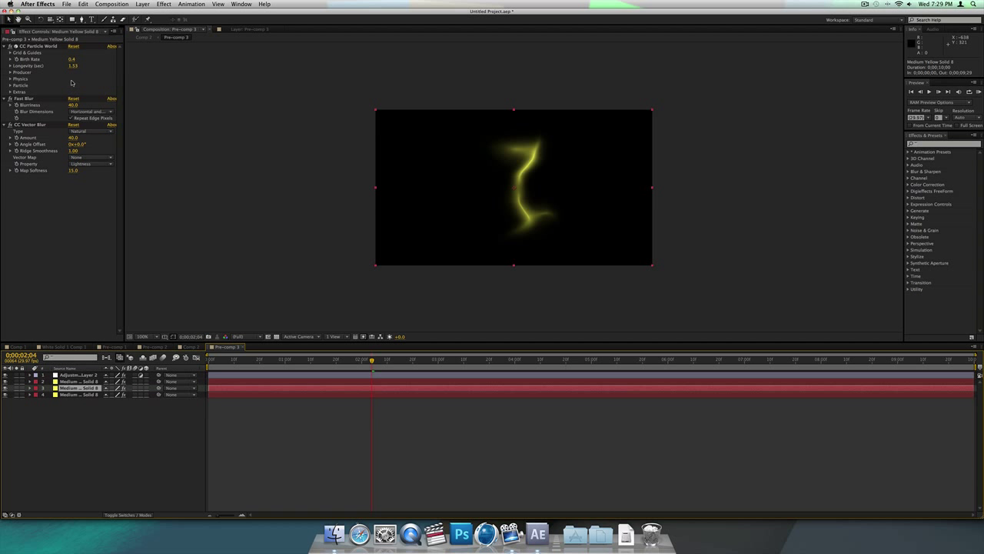
click(26, 125)
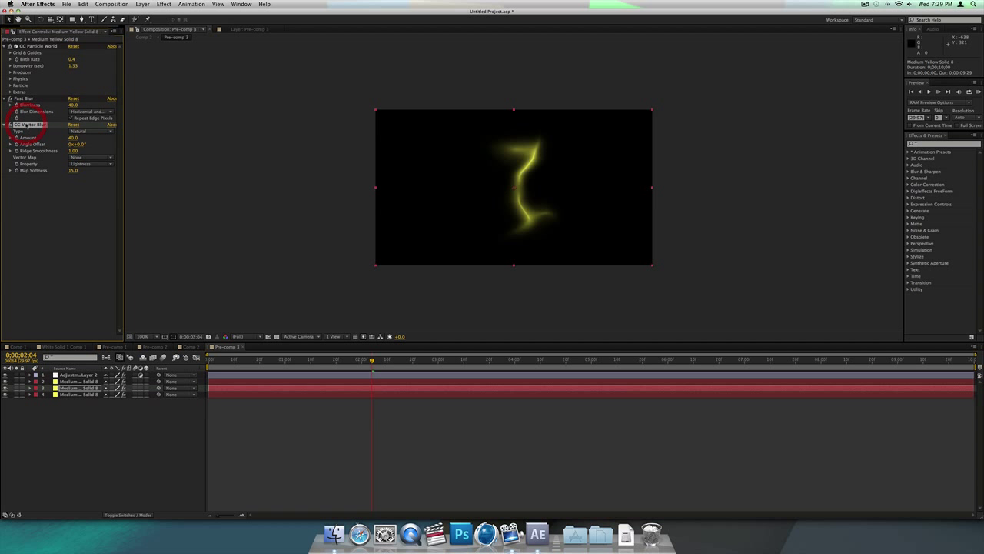
key(Delete)
click(27, 99)
key(Delete)
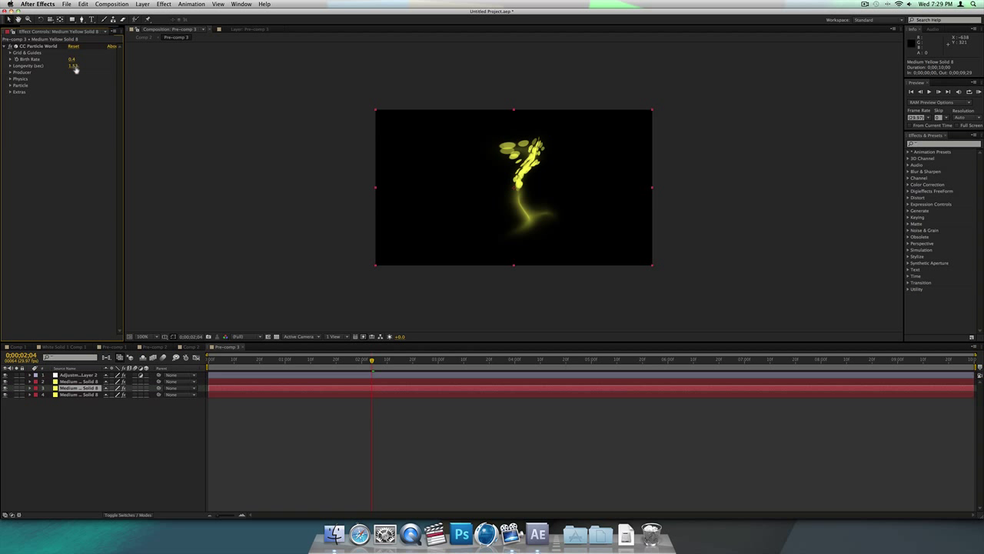
Step: Set the unblurred copy's particle longevity to 0.93, birth size to 0.070 and death size to 0.120
drag(76, 69, 57, 68)
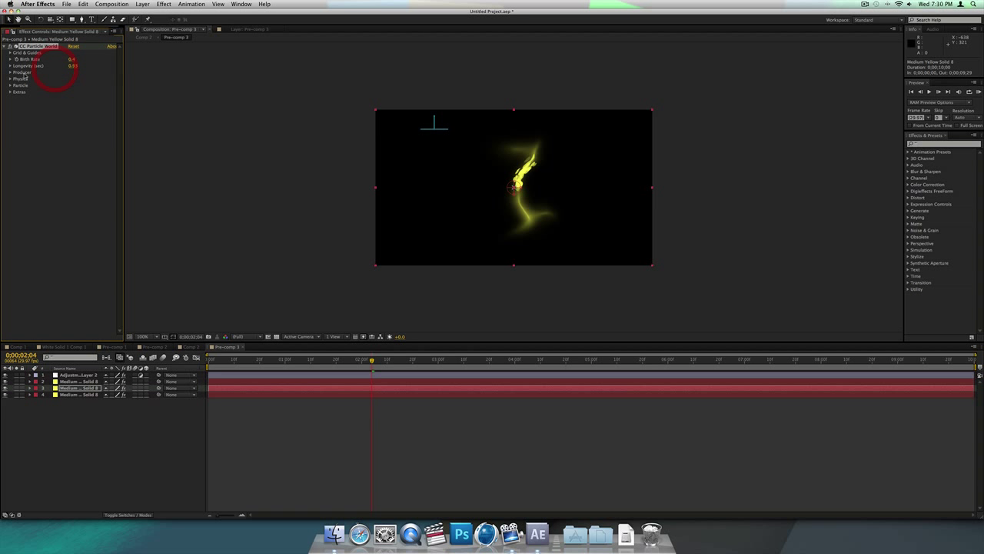
click(10, 73)
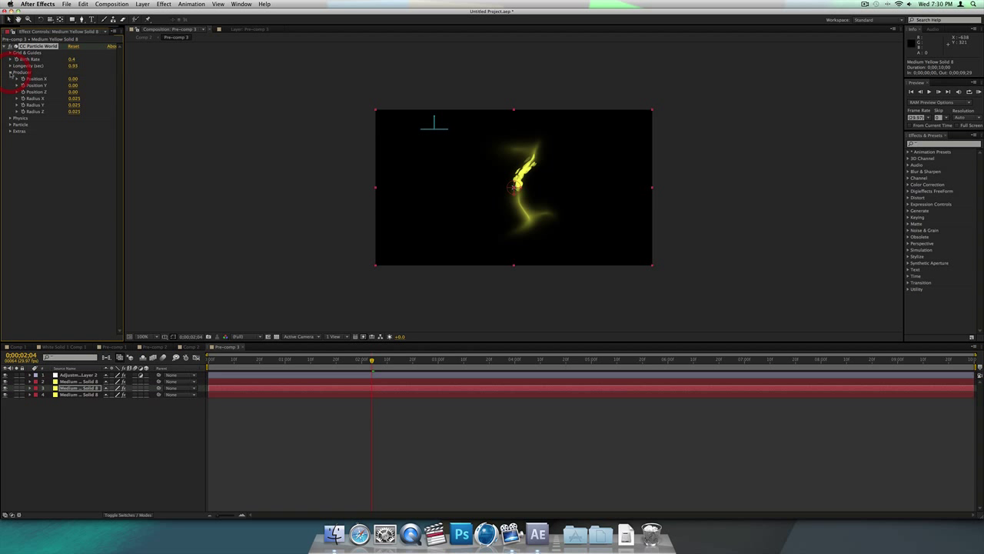
click(10, 118)
click(10, 190)
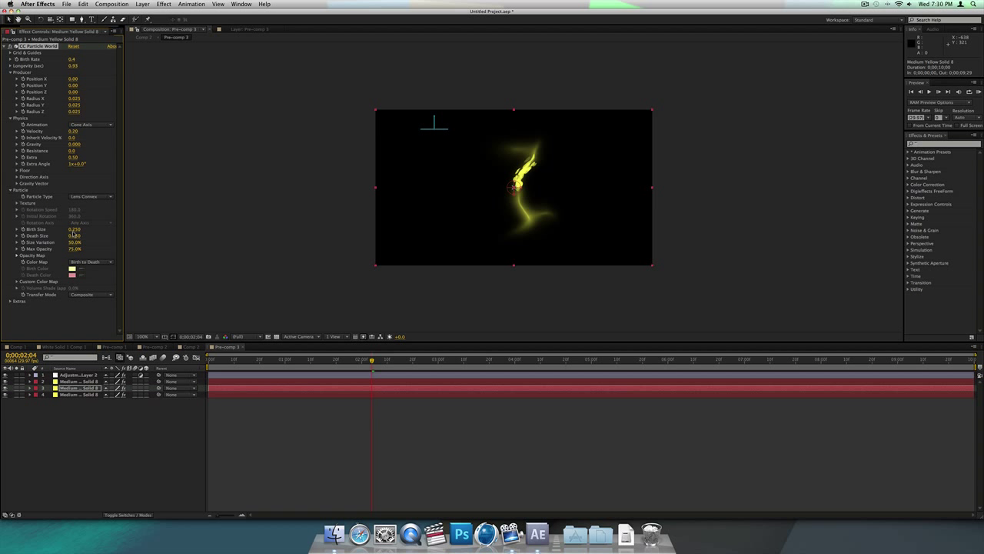
mouse_move(74, 229)
mouse_down()
mouse_move(61, 229)
mouse_move(68, 236)
mouse_up()
drag(77, 230, 77, 229)
click(89, 389)
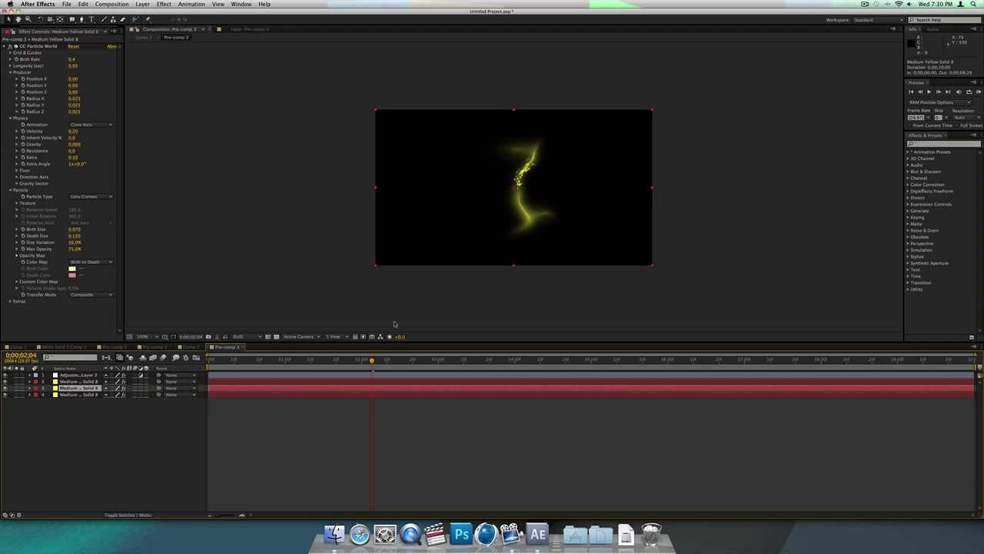
key(Page_Down)
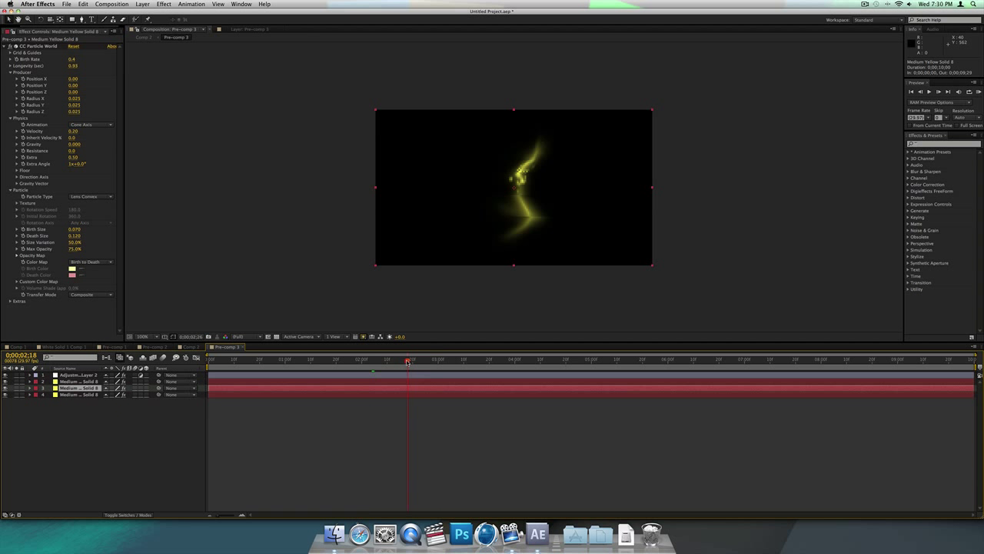
click(404, 359)
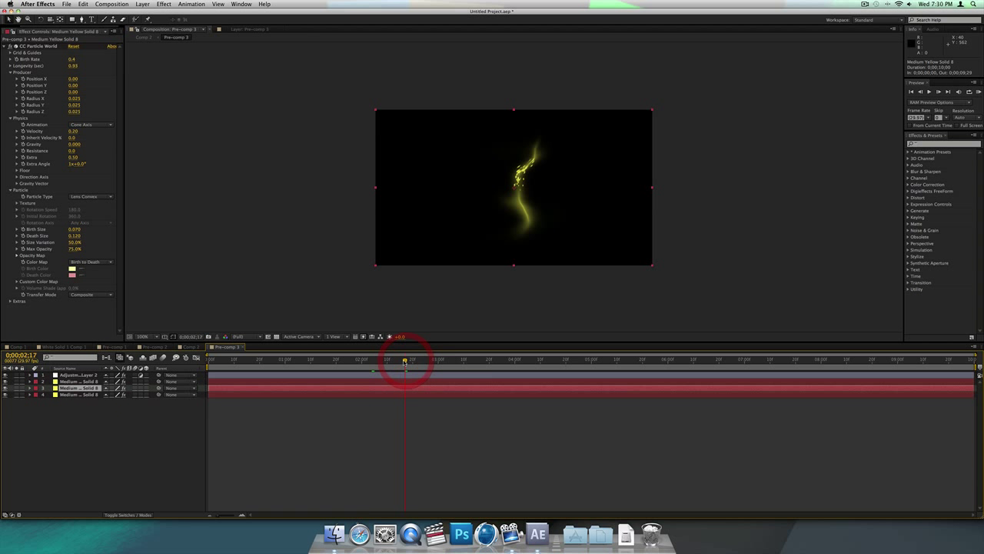
Step: Duplicate the small-particle solid and set the new copy's particle velocity to -0.20
click(79, 390)
key(super+d)
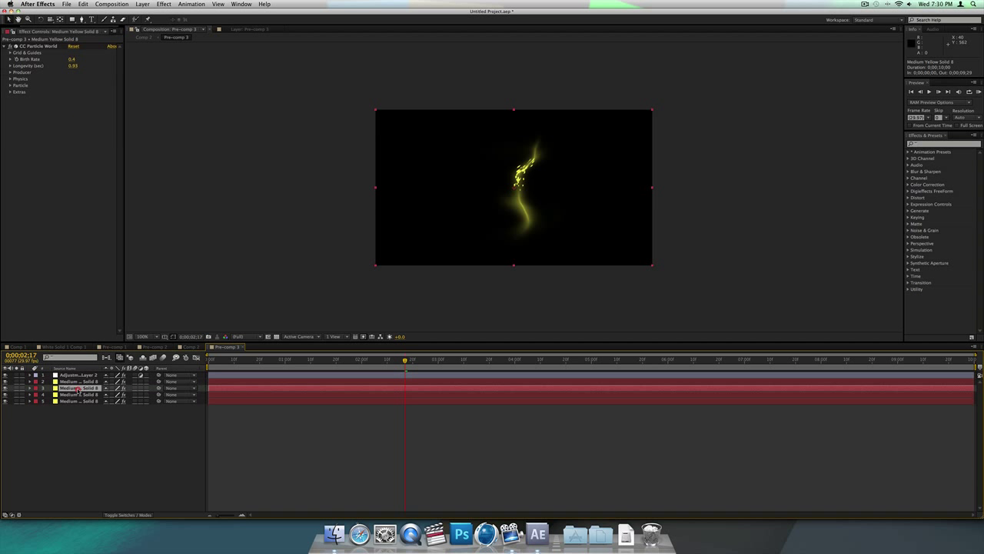
click(10, 79)
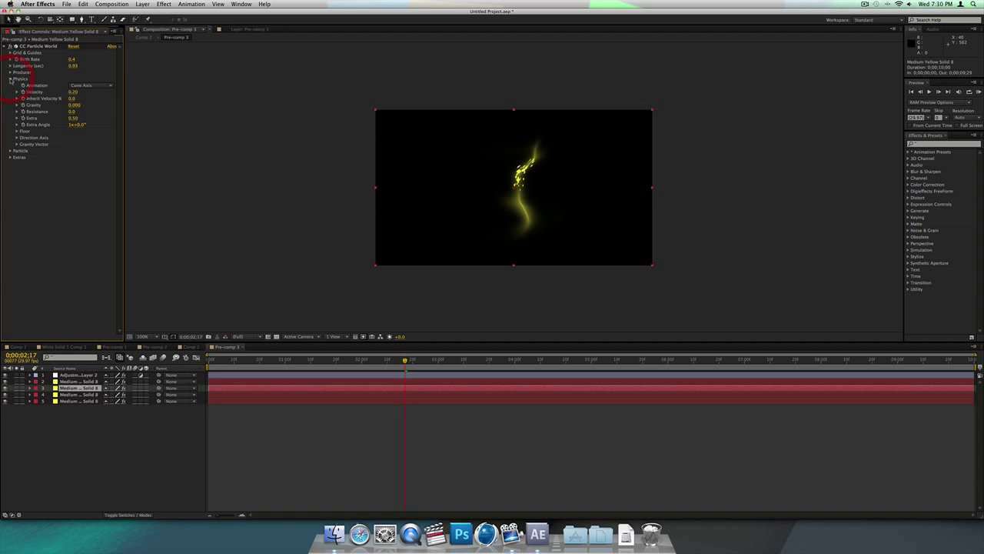
click(75, 92)
text(1.5)
key(Return)
click(113, 429)
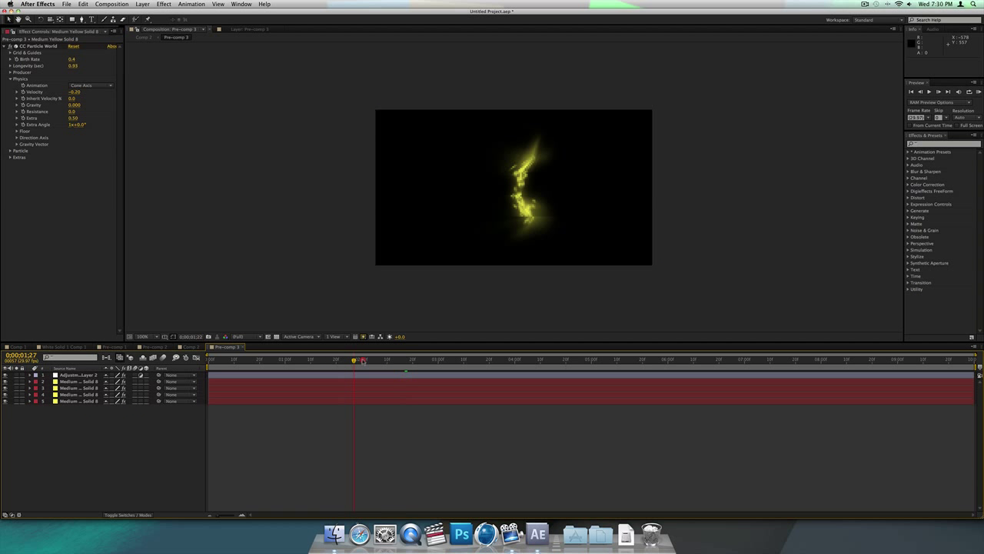
key(Page_Down)
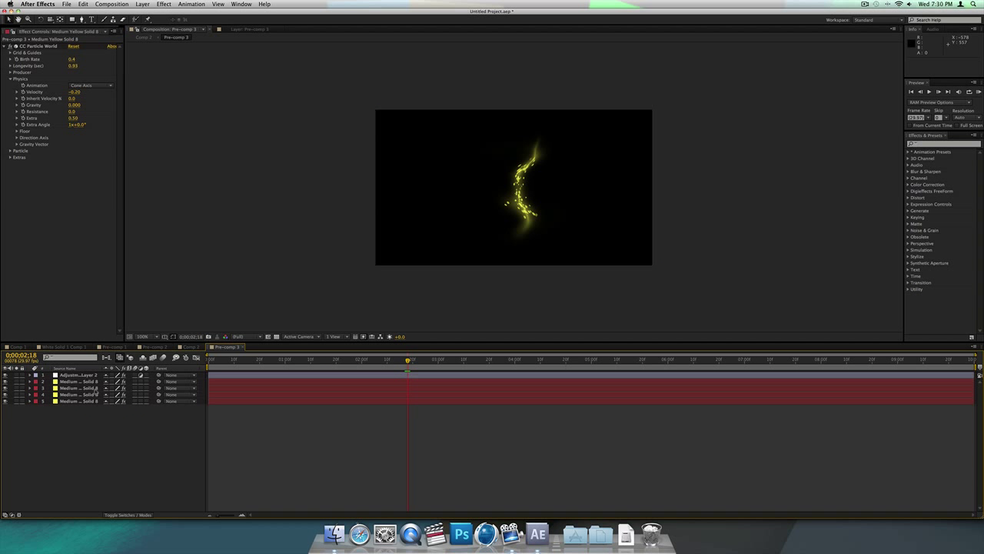
Step: Return to Comp 2 and examine the mirrored particles around the lens flare at 0;00;02;19
click(151, 347)
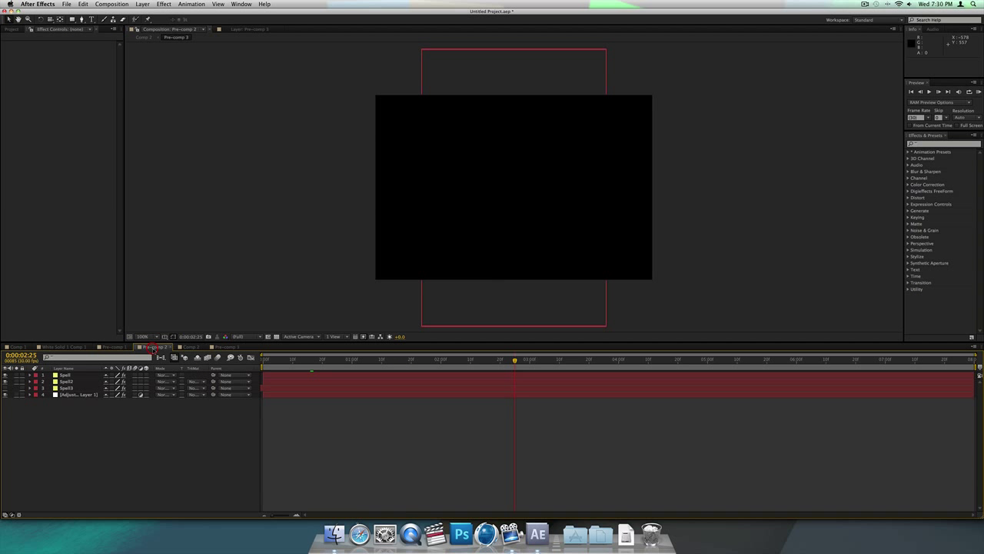
click(191, 347)
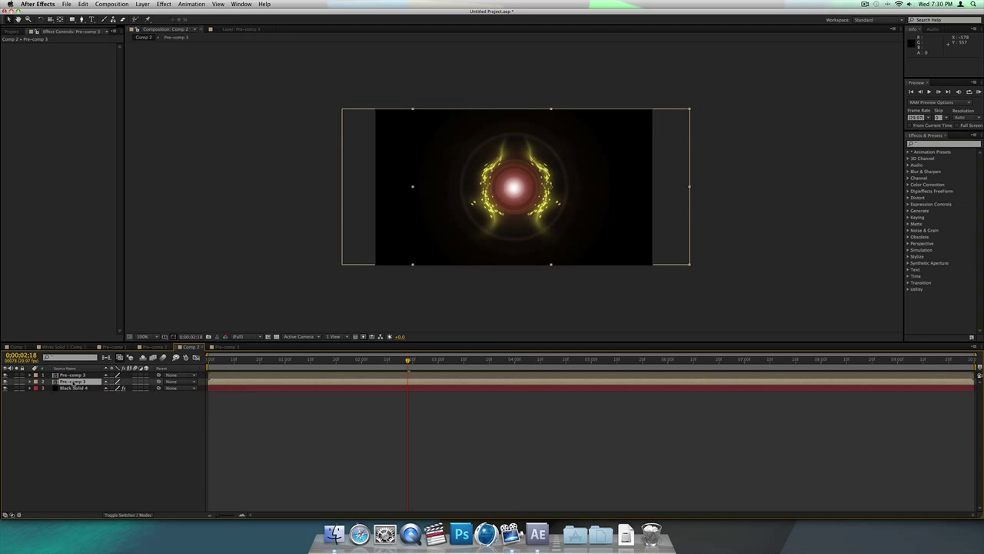
mouse_move(412, 365)
mouse_down()
mouse_move(336, 360)
mouse_move(410, 362)
mouse_up()
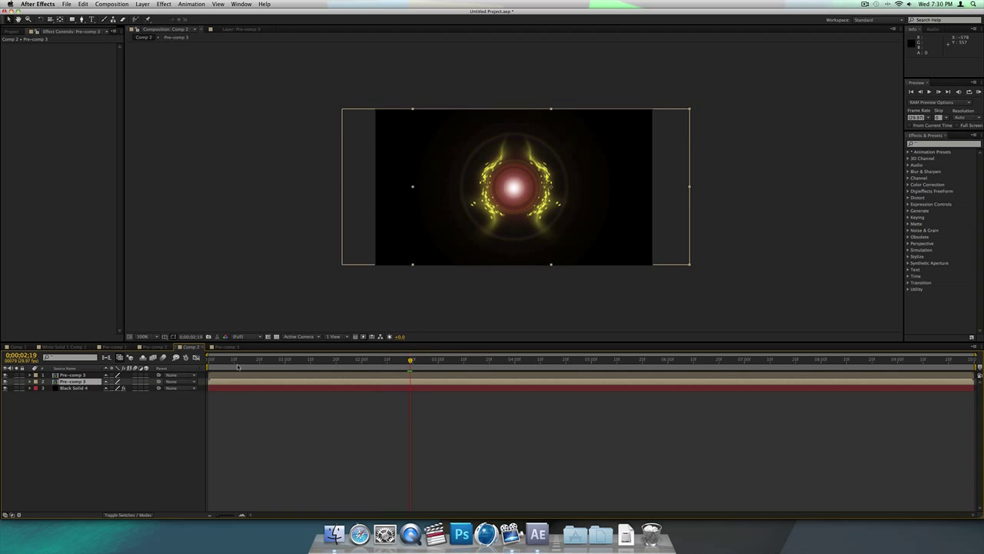
click(71, 388)
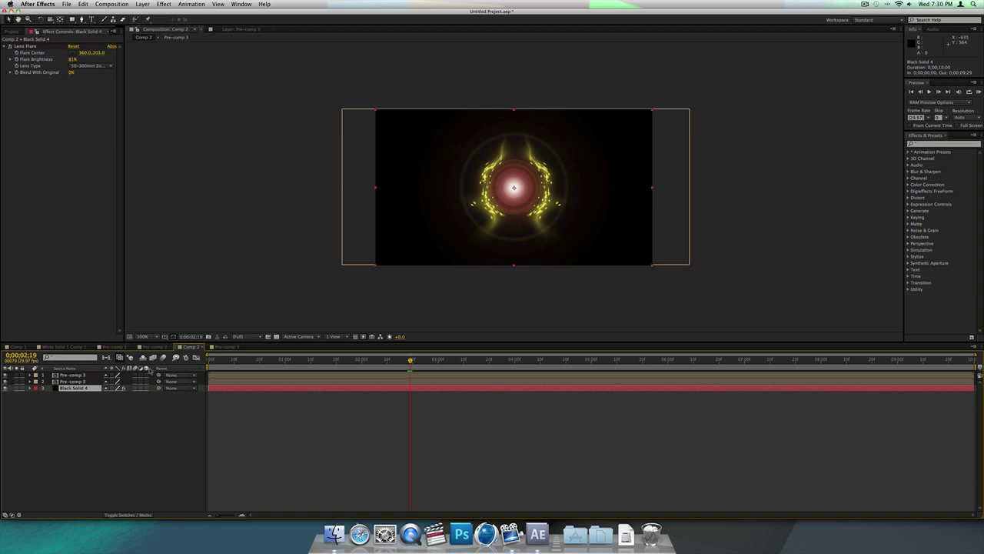
Step: Copy the lower unblurred spark solid from Pre-comp 3 into Comp 2, above the black solid, and move it down over the flare's centre
click(223, 348)
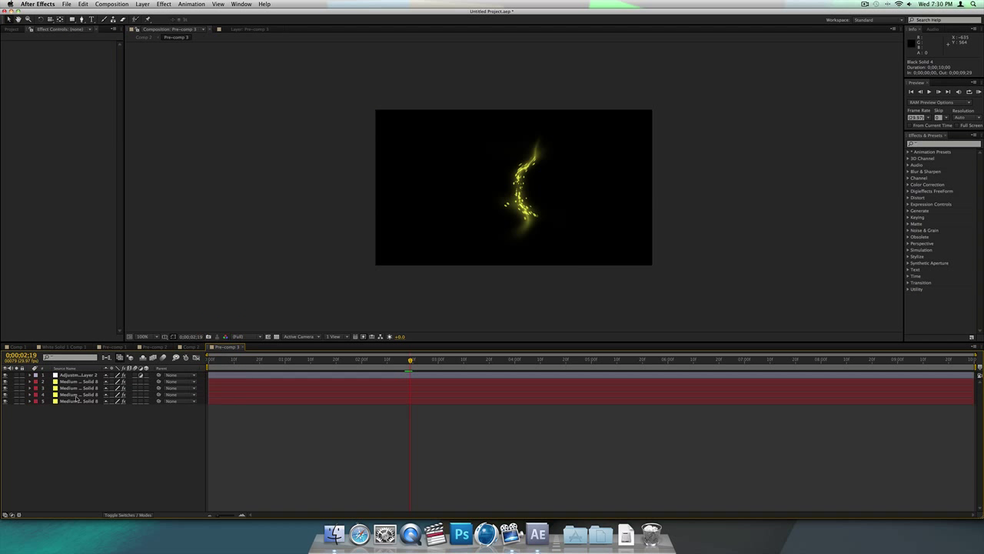
click(78, 395)
key(cmd+c)
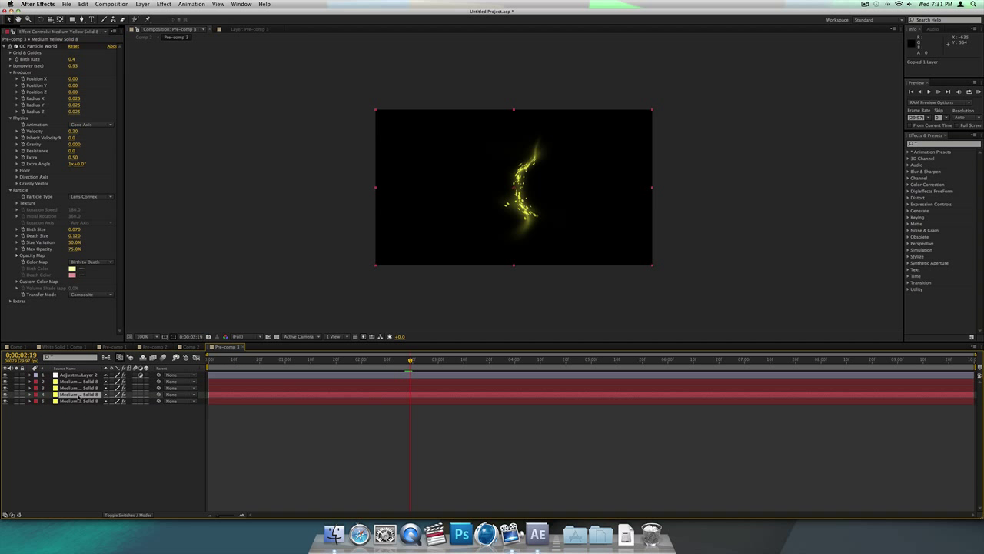
click(190, 348)
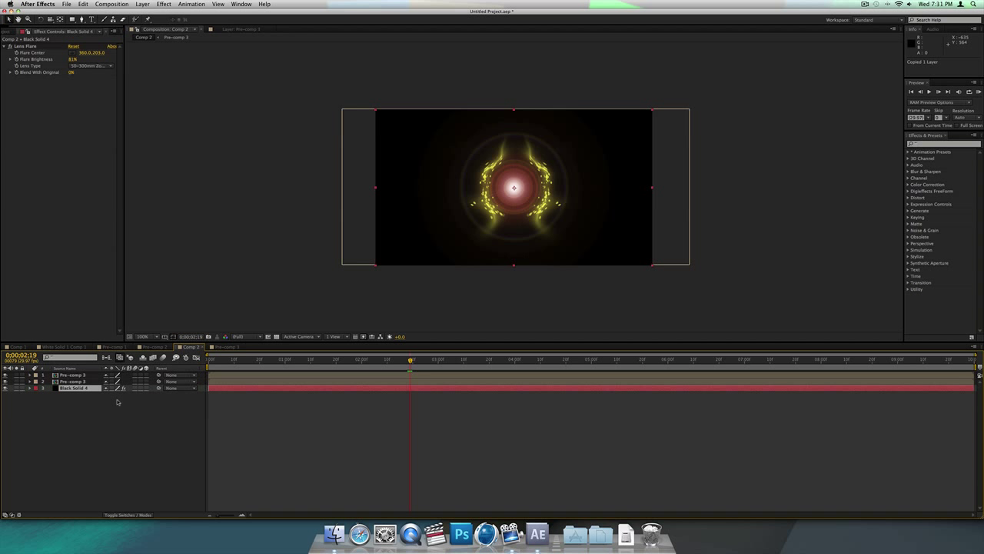
key(super+v)
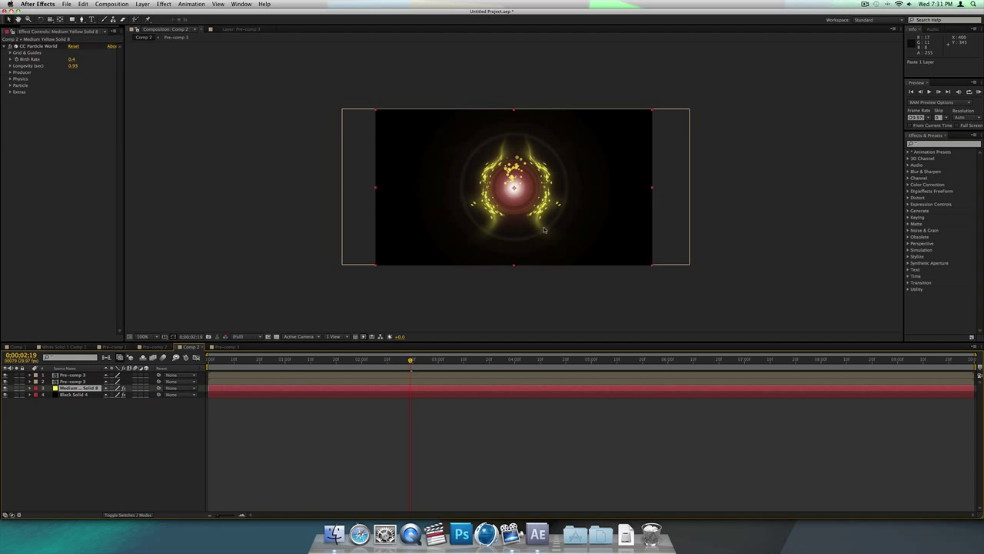
drag(514, 173, 514, 186)
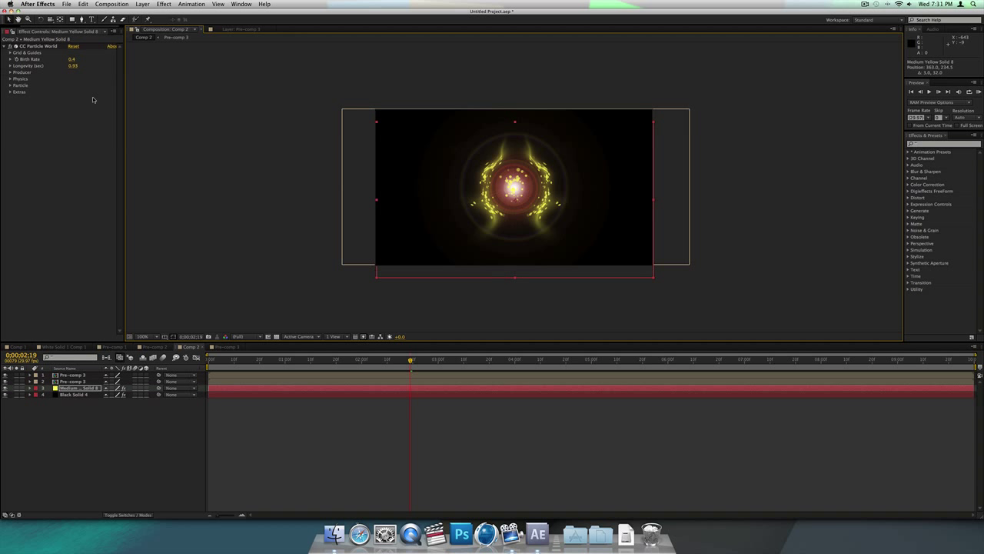
Step: Set the pasted spark solid's particle longevity to 0.71 and birth rate to 0.3, and fine-tune its velocity
drag(73, 65, 72, 60)
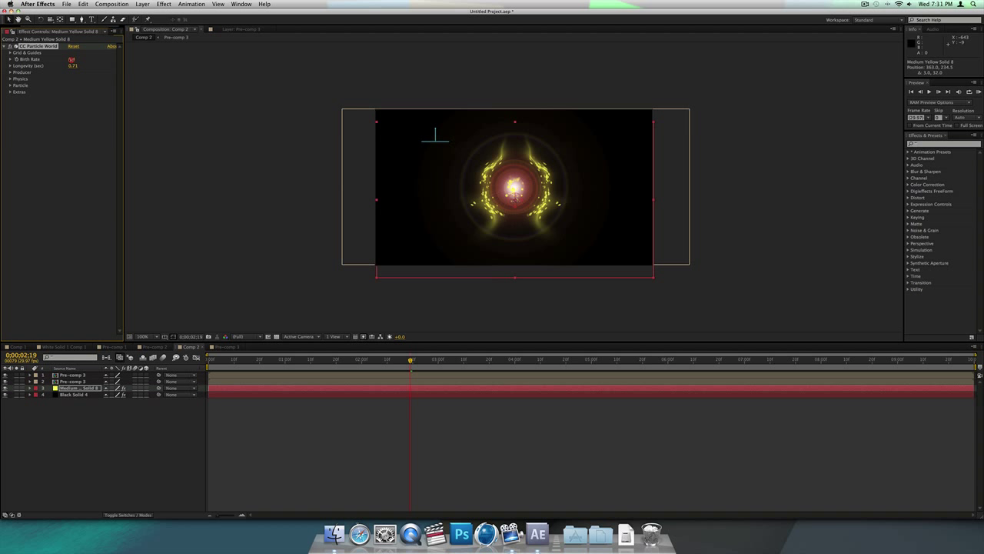
drag(71, 60, 72, 59)
click(10, 79)
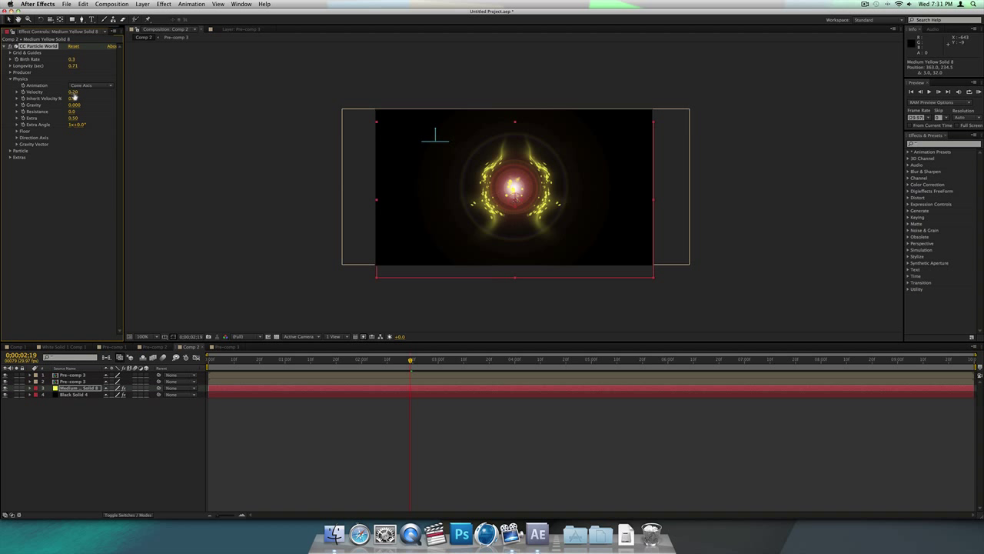
drag(71, 92, 68, 92)
Step: Set the Lens Flare brightness on the black solid to 75%
click(72, 395)
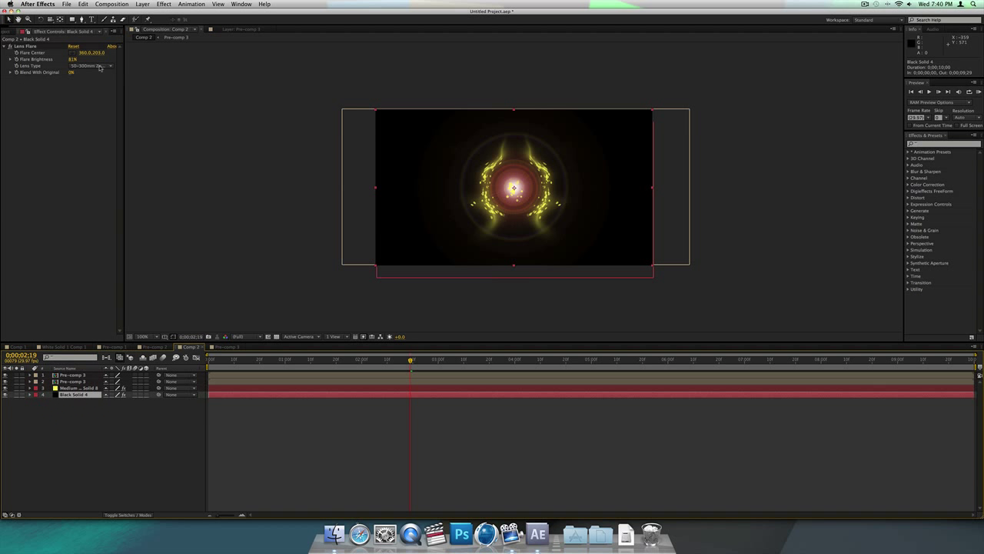
drag(72, 60, 70, 59)
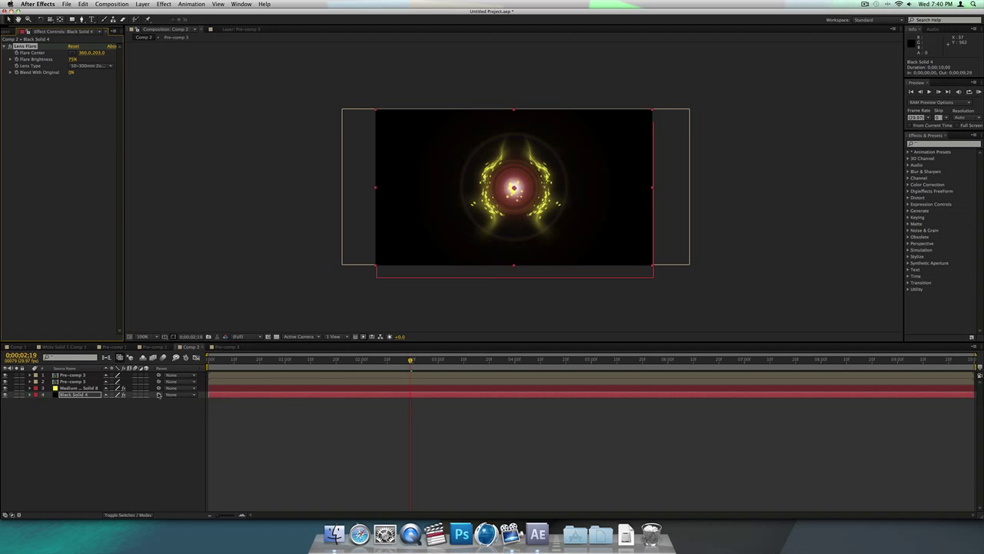
click(76, 402)
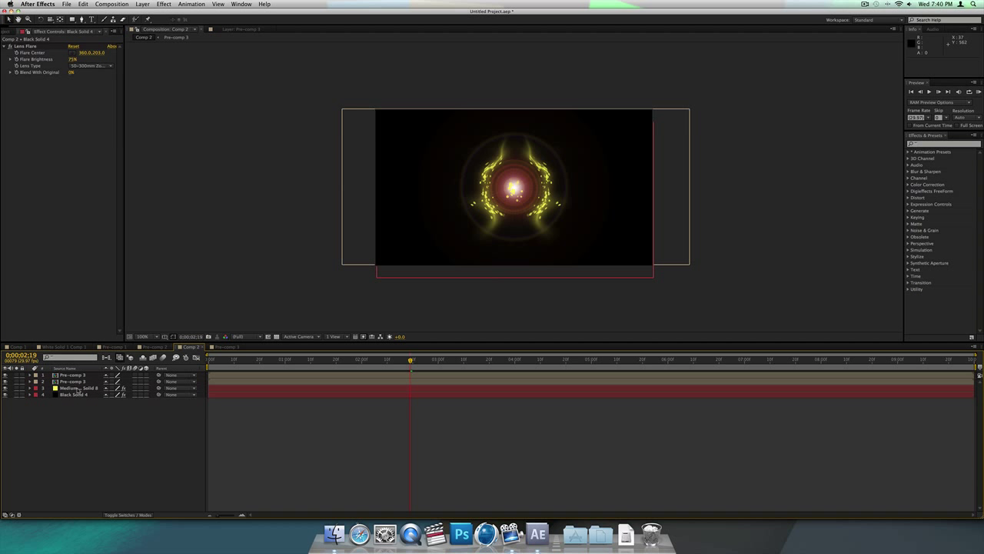
Step: Pre-compose all four layers of Comp 2 into Pre-comp 4, moving all attributes into the new composition
click(77, 375)
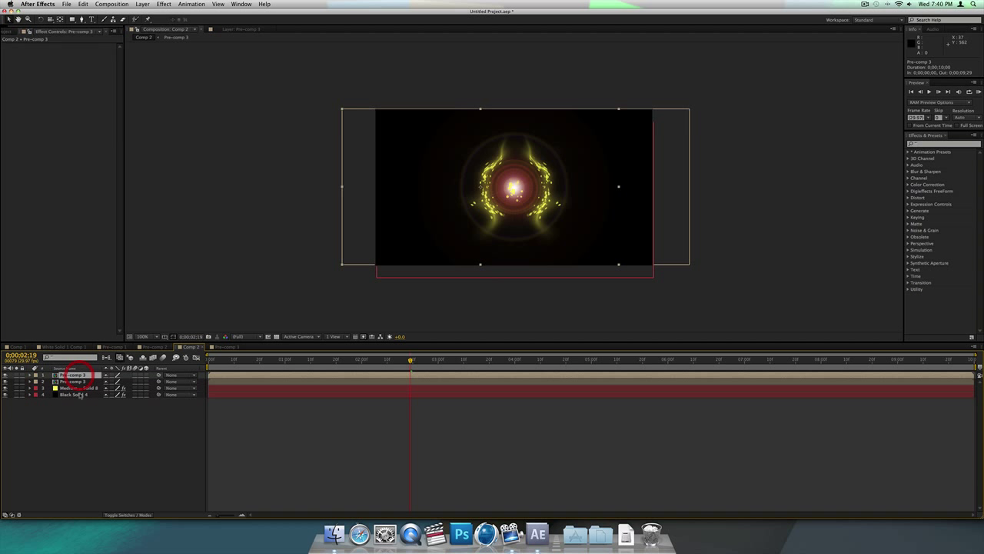
shift+click(77, 394)
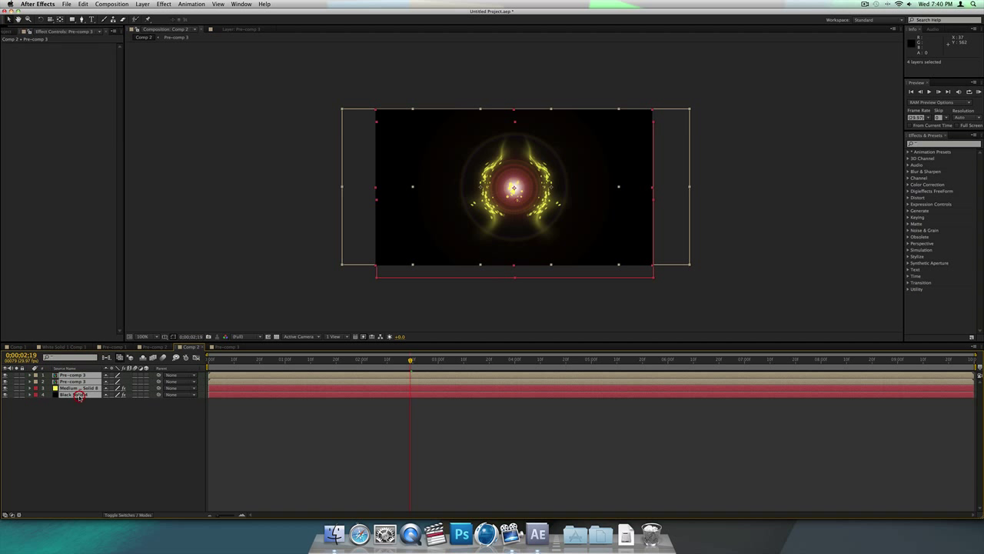
click(142, 4)
click(161, 264)
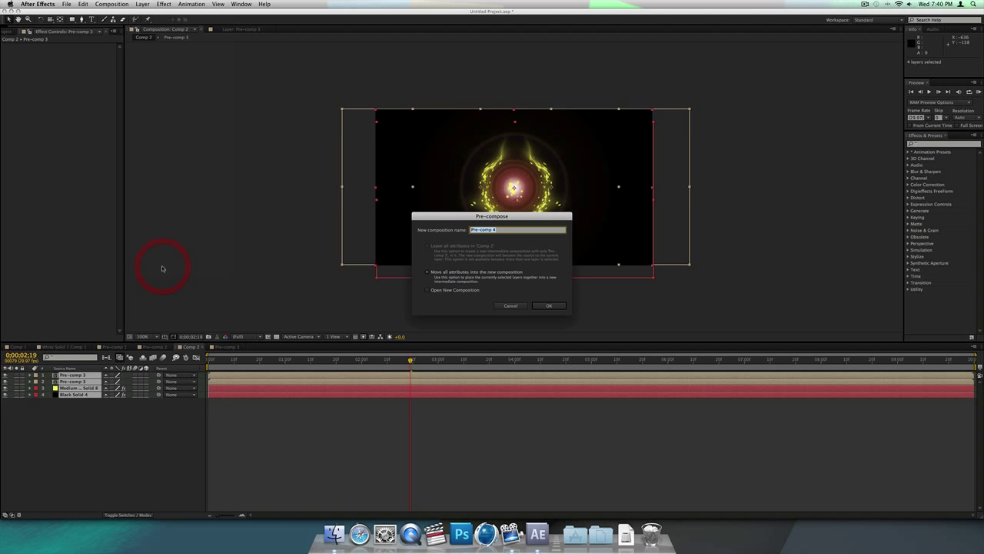
click(553, 307)
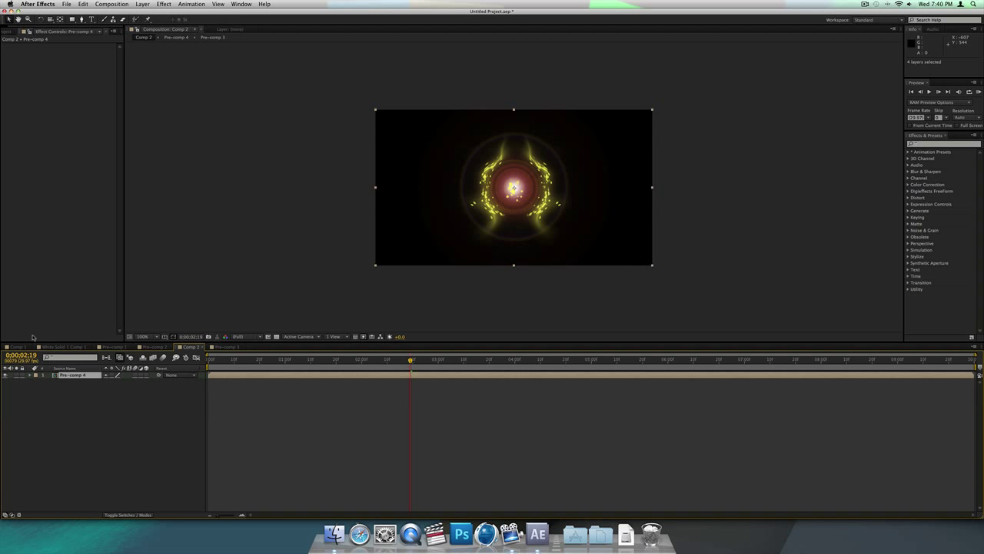
click(158, 4)
mouse_move(184, 70)
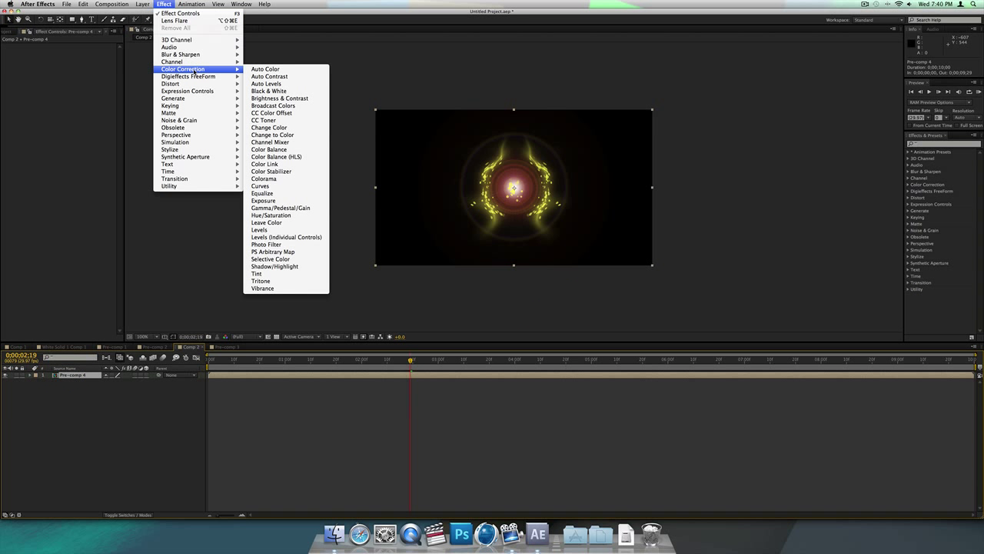
click(275, 273)
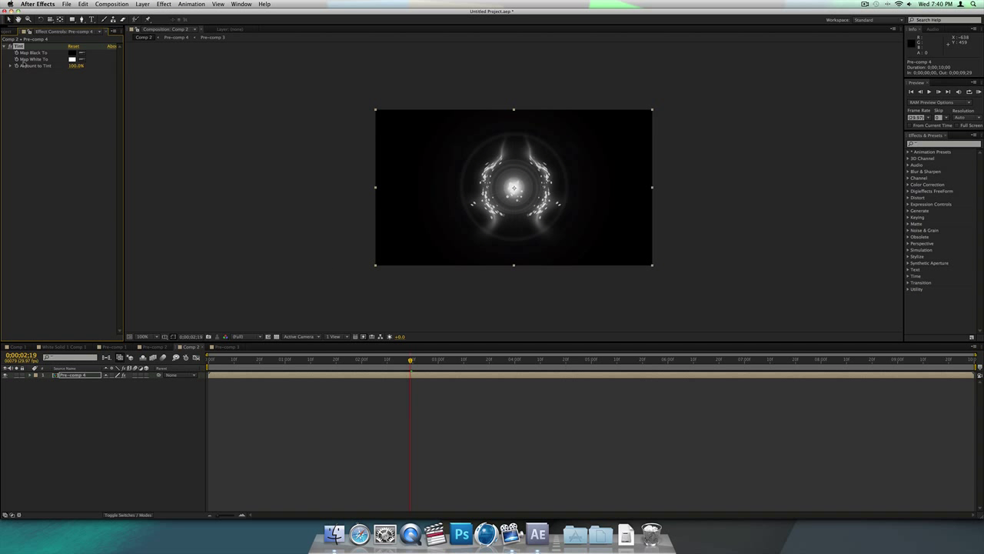
click(72, 59)
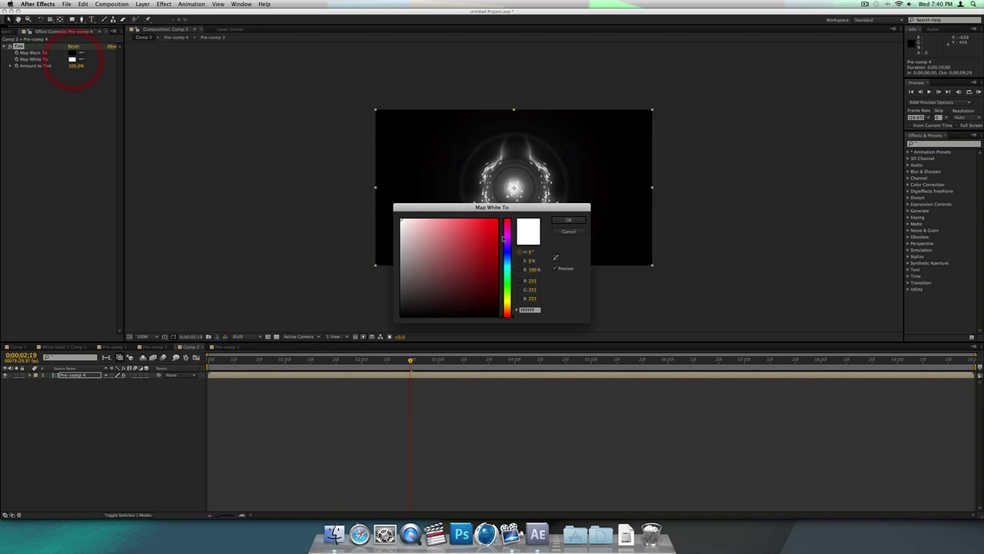
drag(506, 304, 507, 304)
click(449, 220)
drag(451, 220, 451, 211)
click(570, 232)
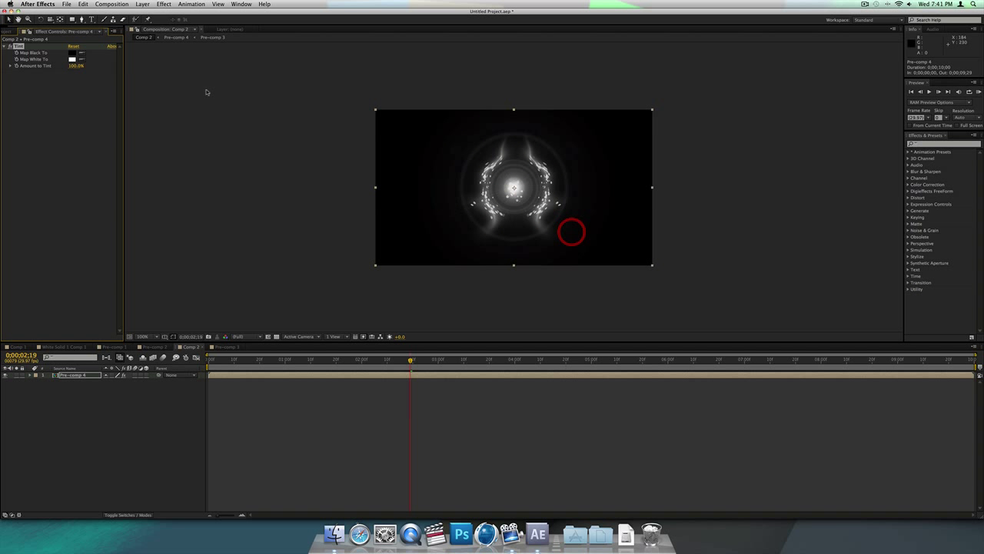
key(Delete)
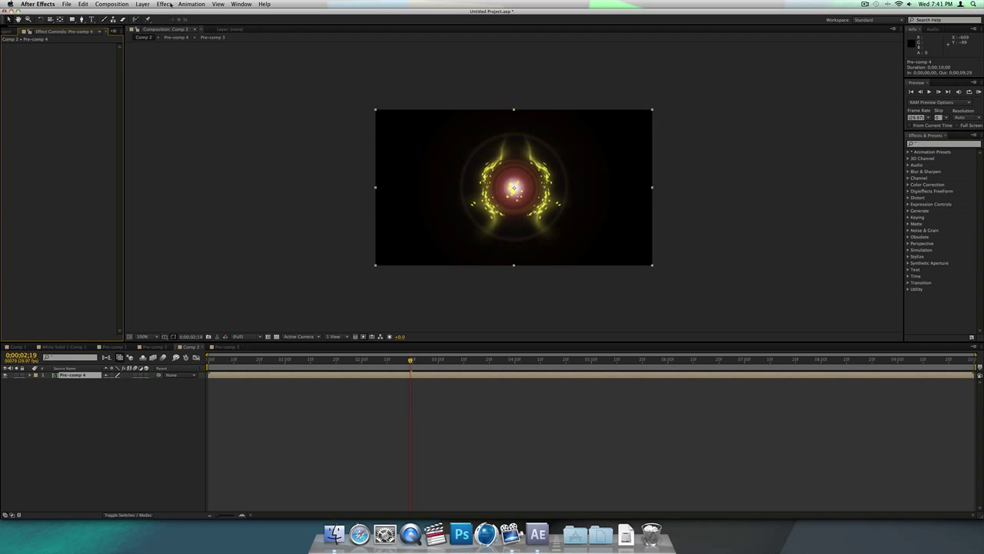
Step: Apply the Curves effect to Pre-comp 4 and raise the midtones of the red channel
click(169, 5)
mouse_move(189, 73)
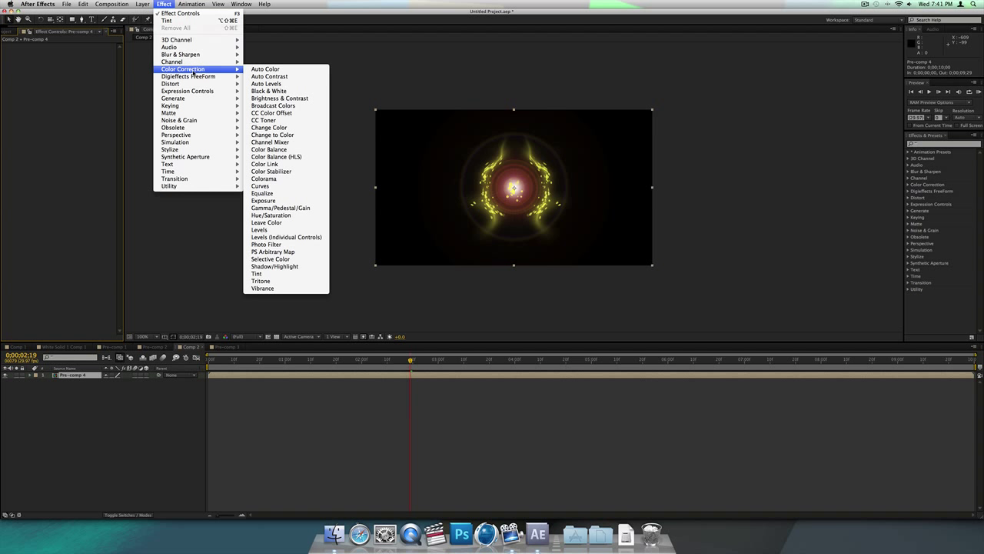
click(279, 186)
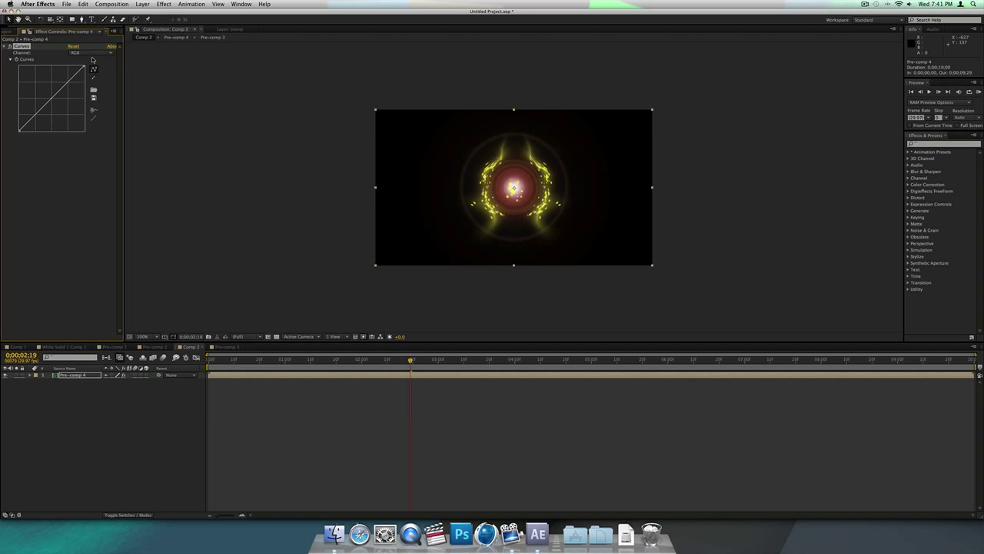
click(91, 52)
click(88, 66)
drag(52, 98, 46, 92)
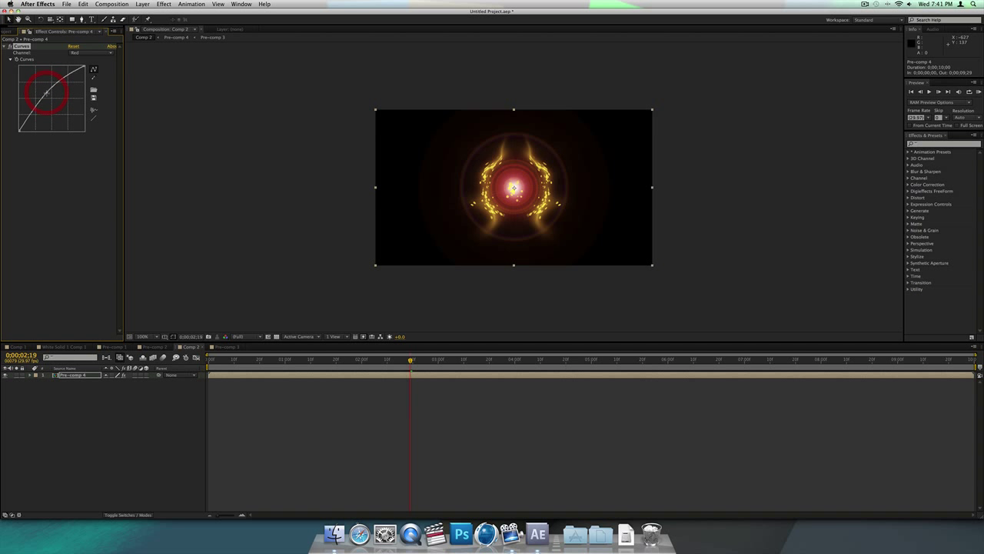
Step: Open the Pre-comp 4 composition and apply the Tint effect to its black lens flare solid
click(79, 376)
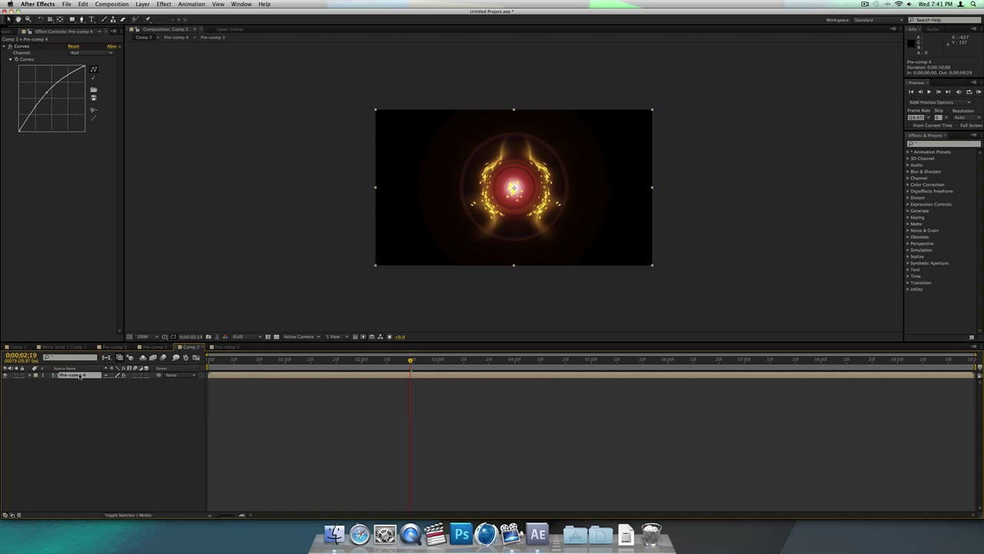
right_click(80, 376)
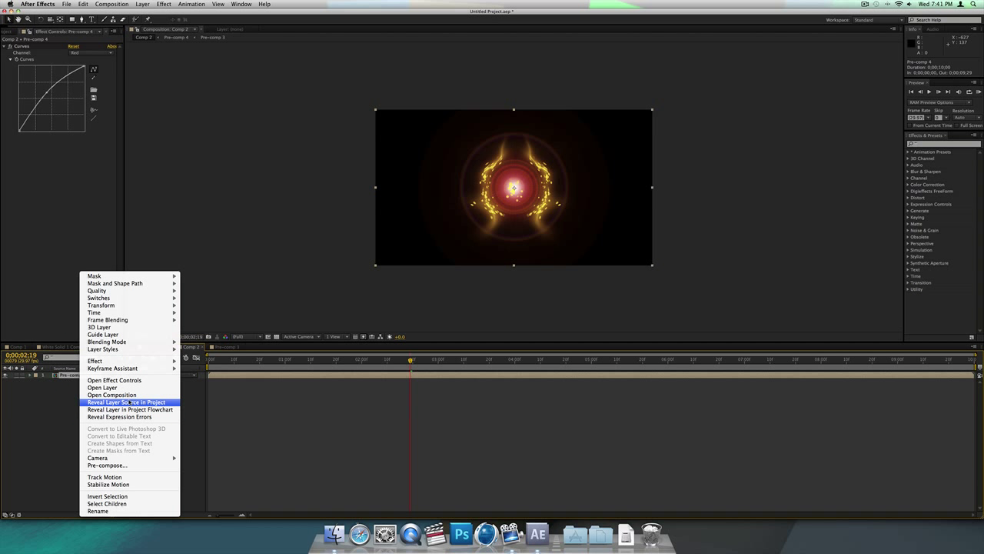
click(131, 395)
click(75, 394)
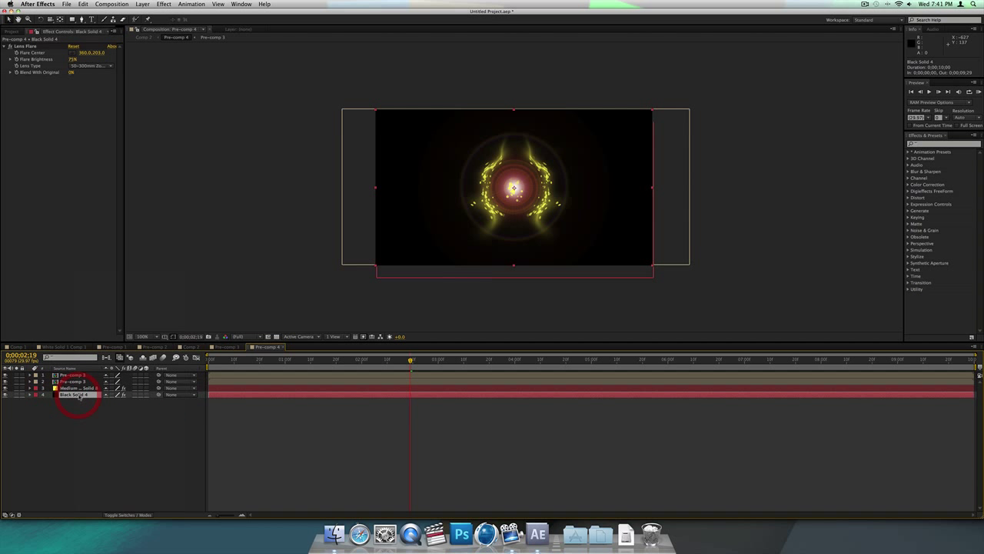
click(143, 6)
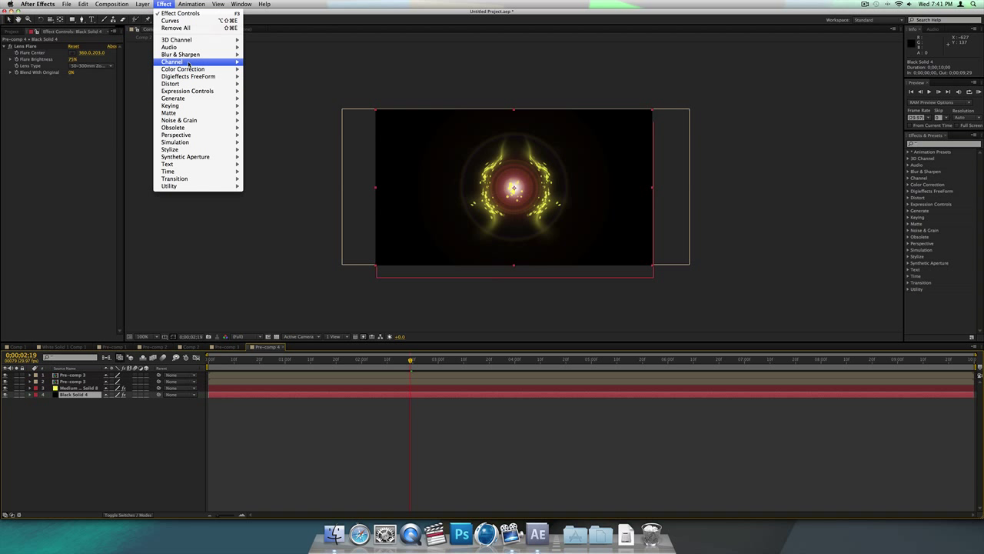
mouse_move(192, 69)
click(285, 274)
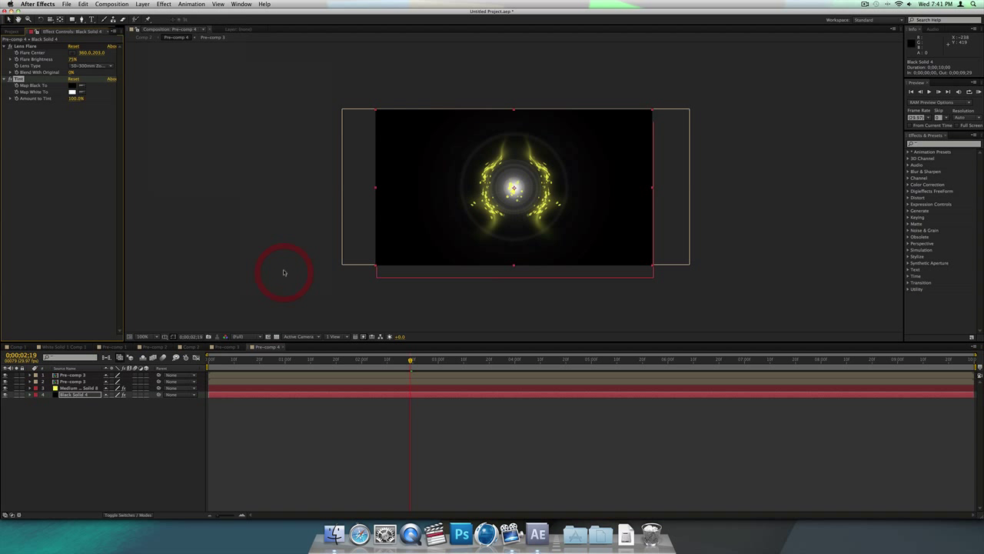
Step: Map the Tint effect's white to a light yellow so the lens flare matches the particles
click(73, 92)
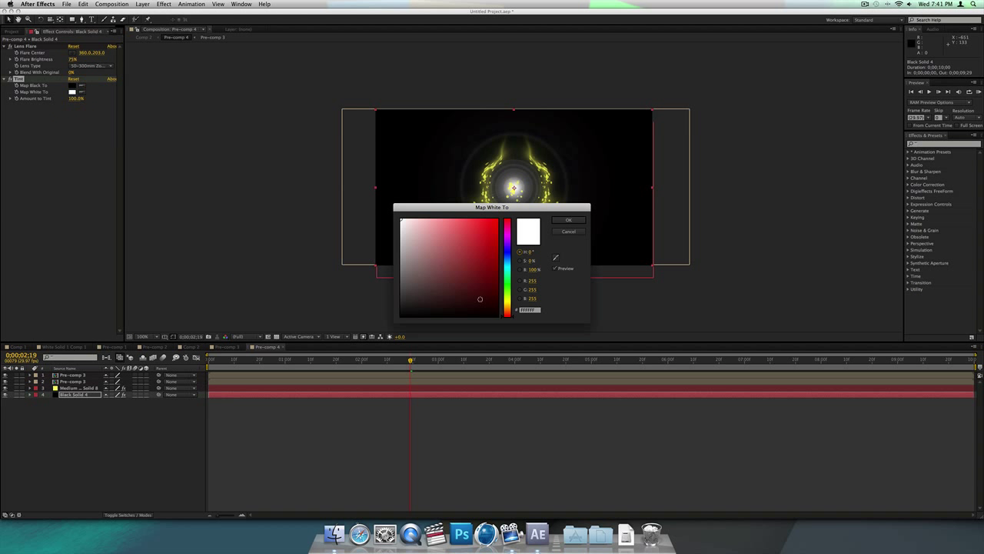
click(507, 301)
drag(442, 221, 464, 220)
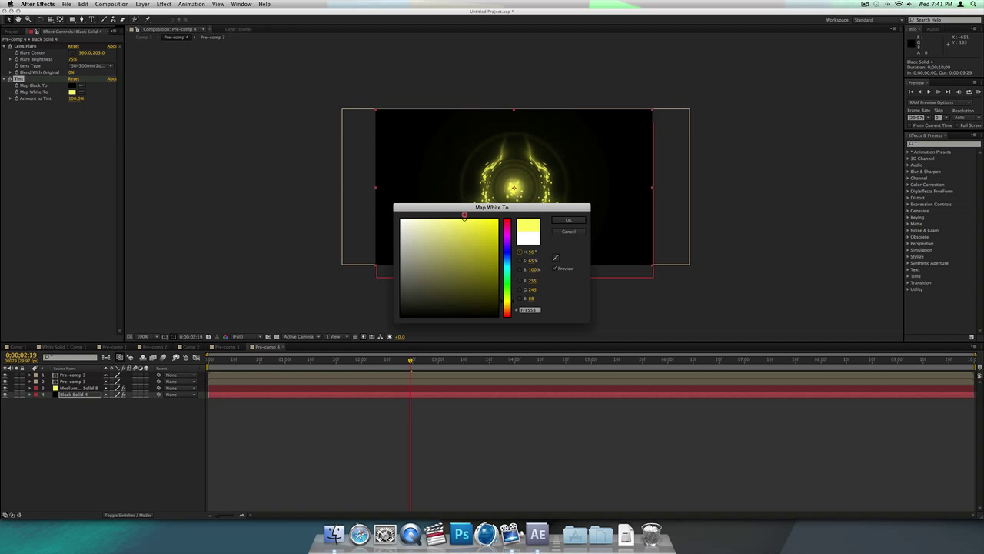
click(507, 299)
click(573, 220)
click(563, 222)
click(352, 310)
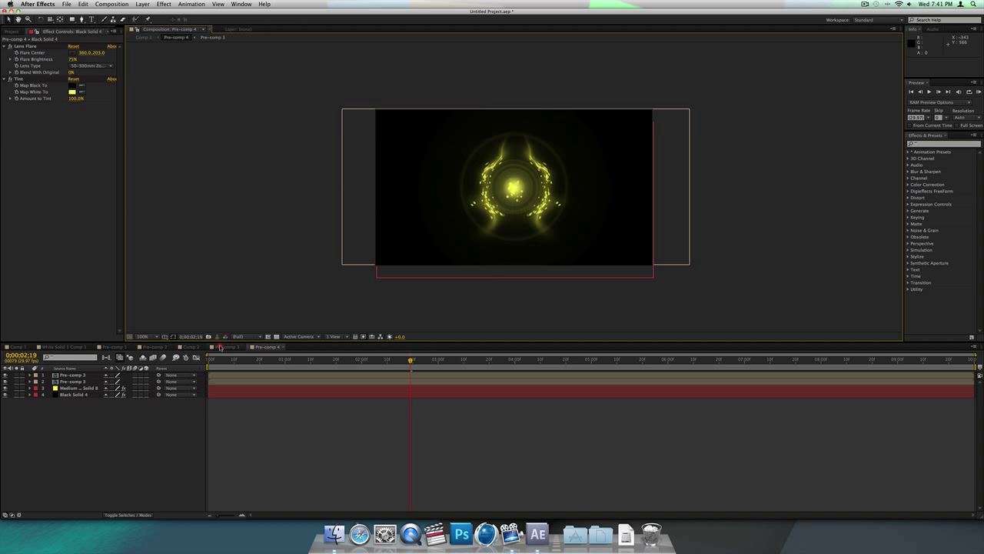
Step: Return to Comp 2 and select the Pre-comp 4 layer to show its Curves effect
click(219, 348)
click(255, 347)
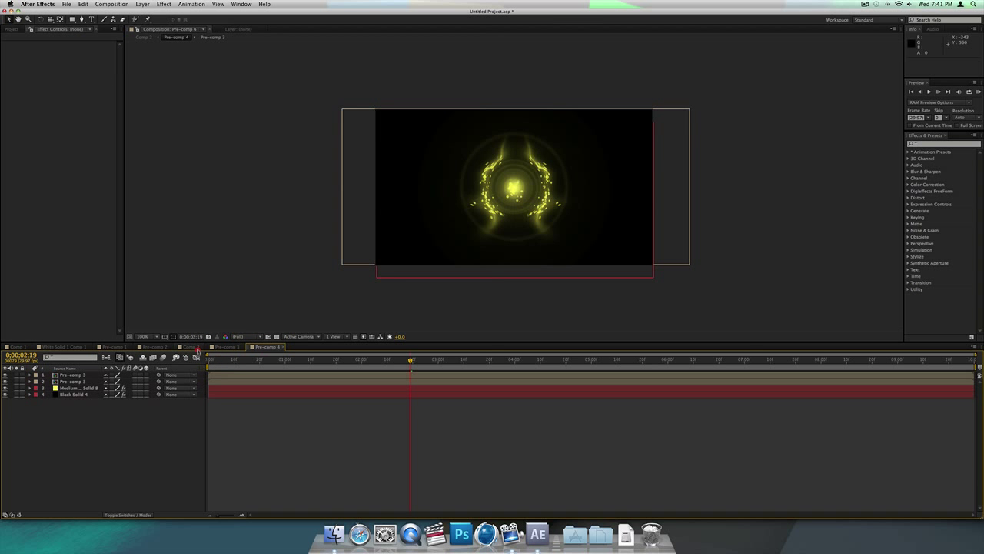
click(193, 346)
click(77, 375)
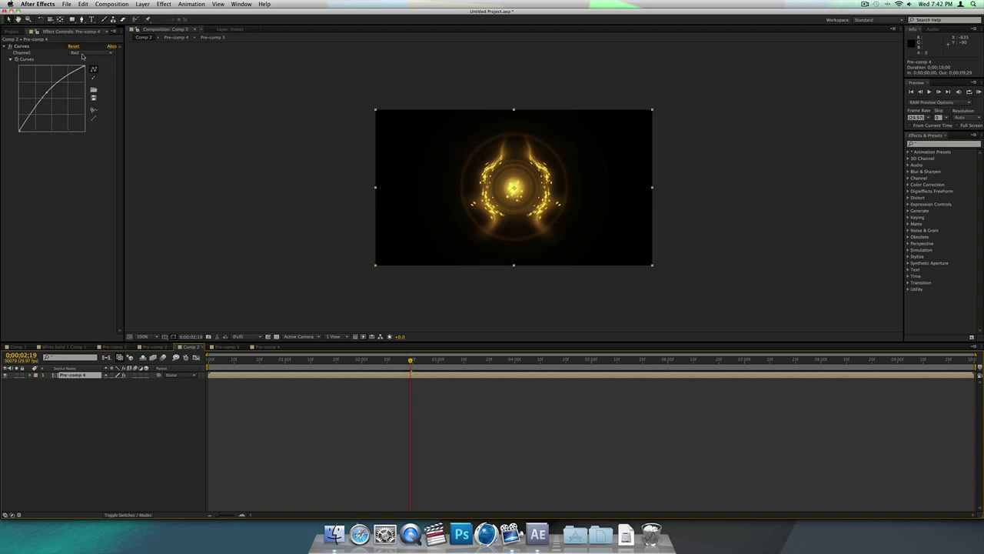
click(82, 53)
click(81, 66)
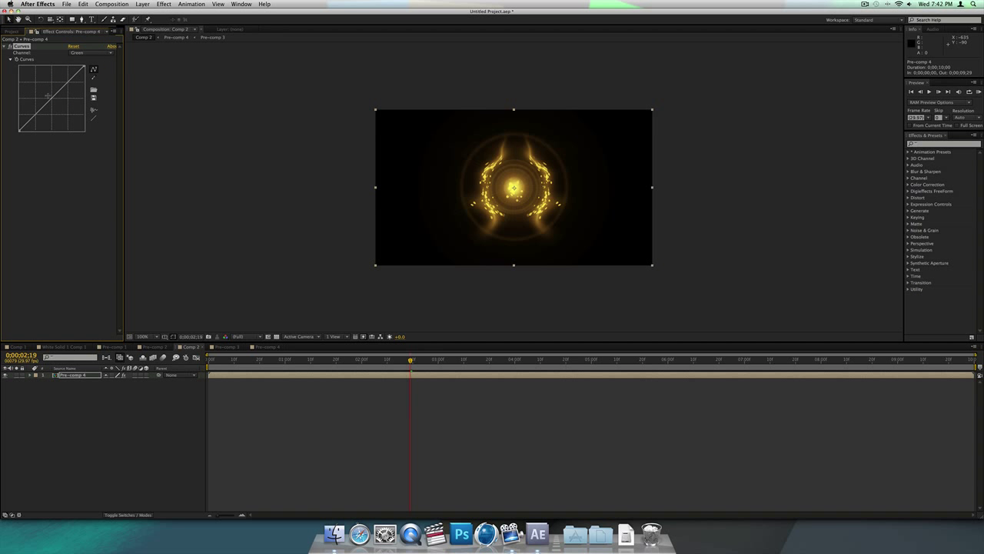
click(51, 98)
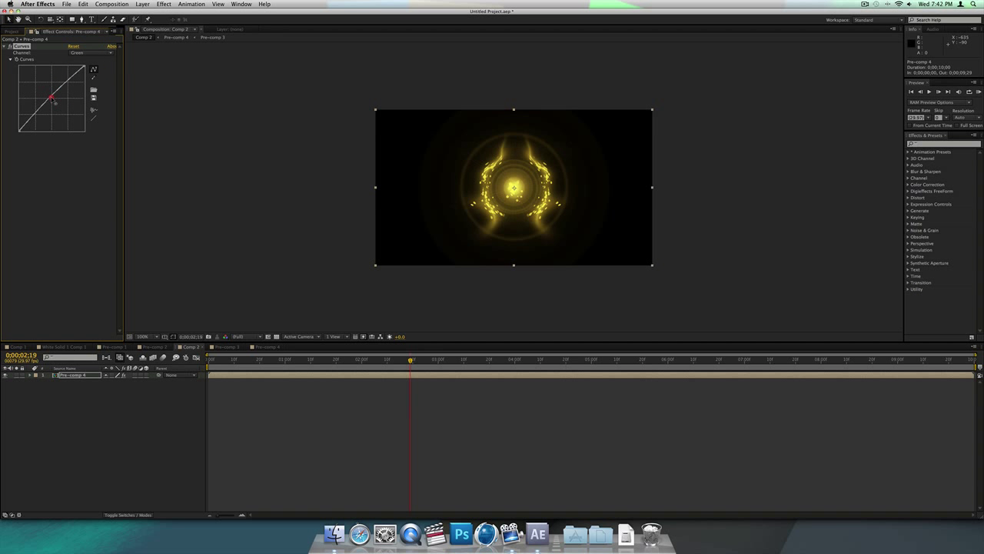
drag(53, 100, 50, 98)
click(93, 118)
Step: On Pre-comp 4's Curves effect, lower the blue channel's midtones slightly and raise the red channel's midtones a little more
click(81, 54)
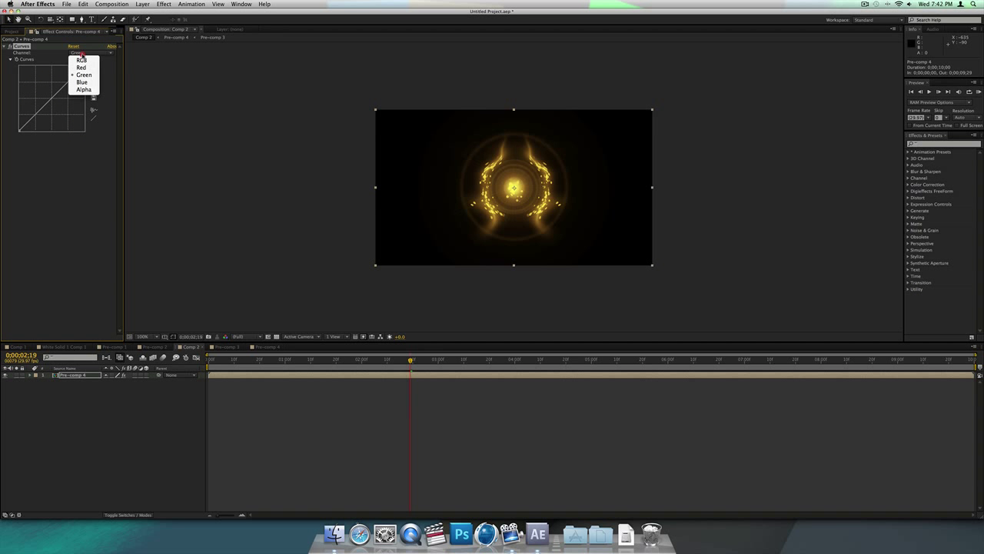
click(81, 81)
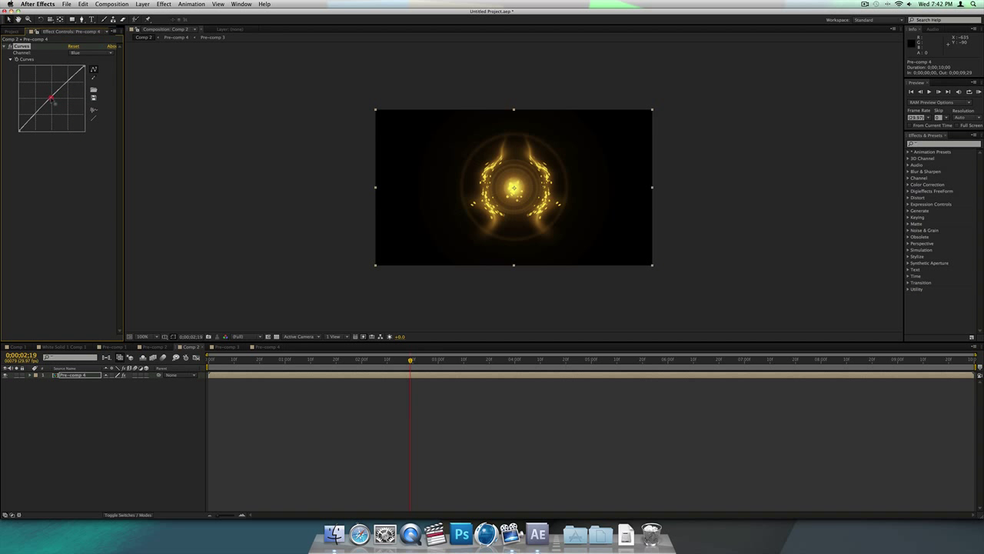
drag(50, 98, 54, 100)
click(79, 53)
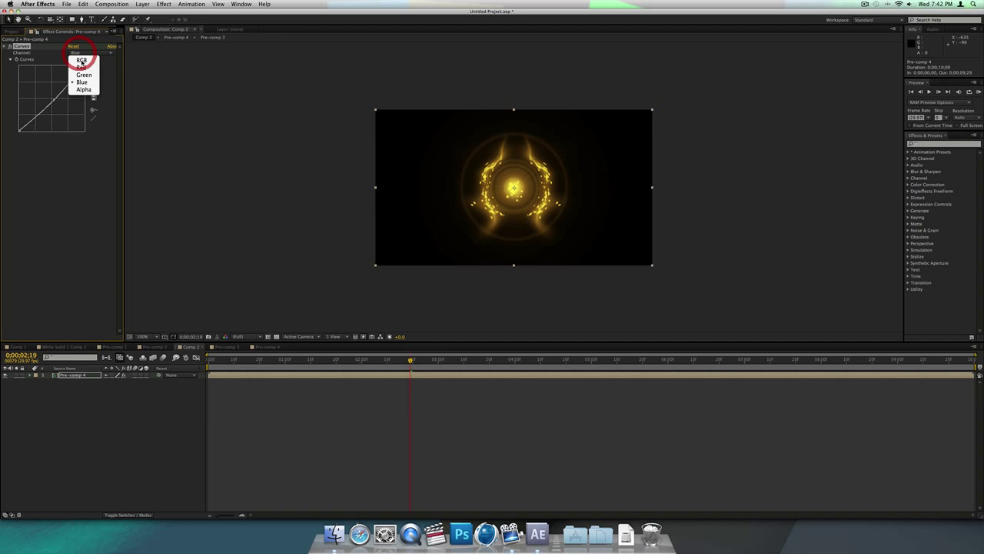
click(78, 68)
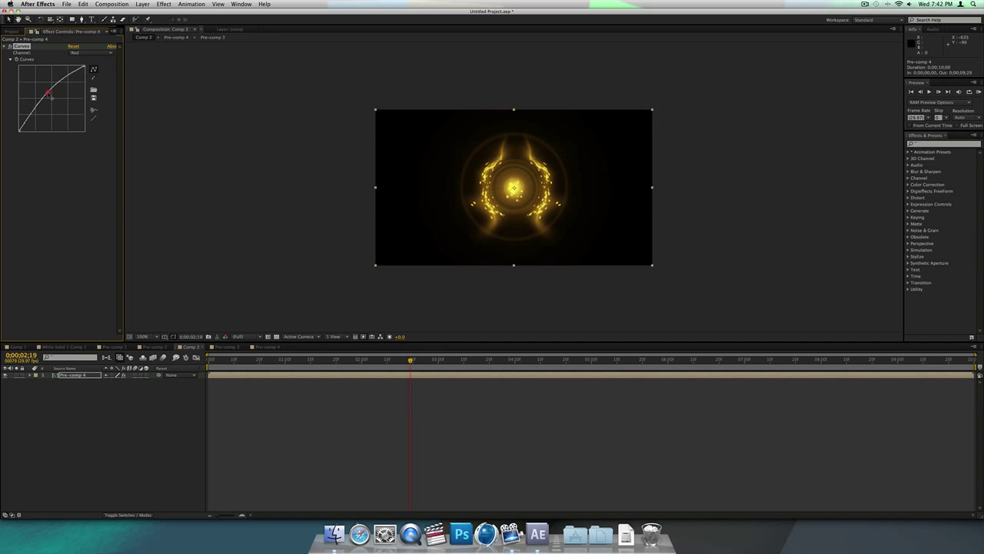
drag(46, 92, 47, 92)
Step: Raise the midtones of the Curves effect's green channel slightly and deselect the layer
click(77, 54)
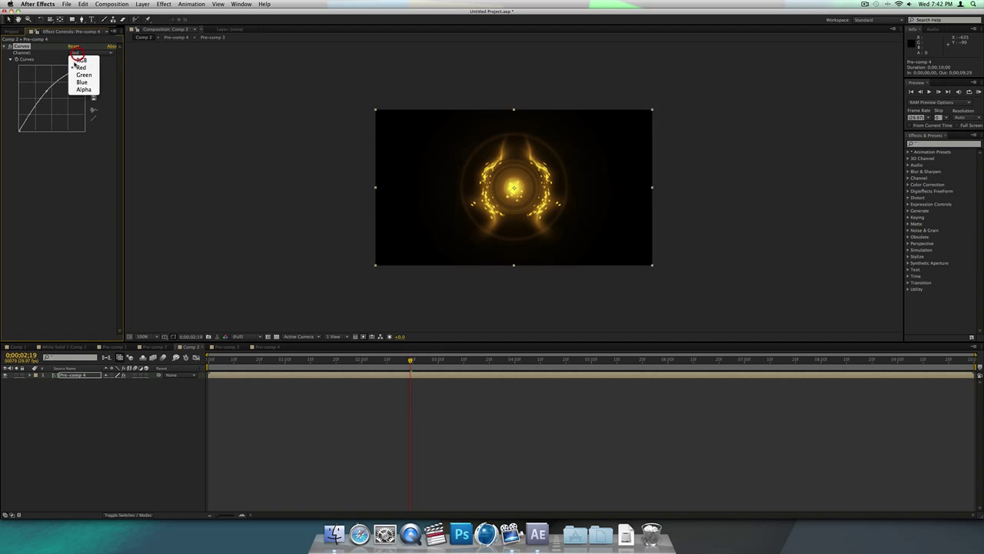
click(77, 75)
click(50, 97)
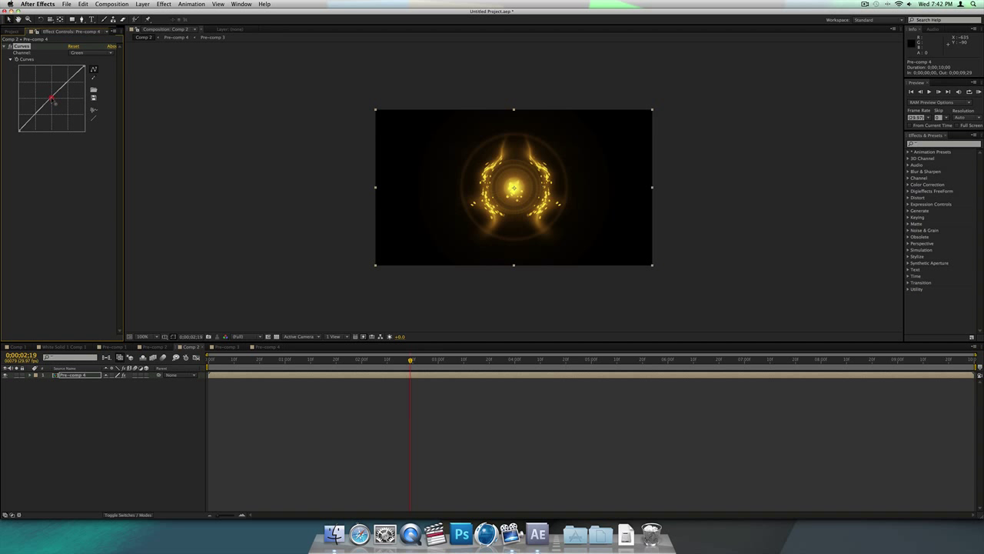
drag(52, 100, 50, 96)
click(152, 410)
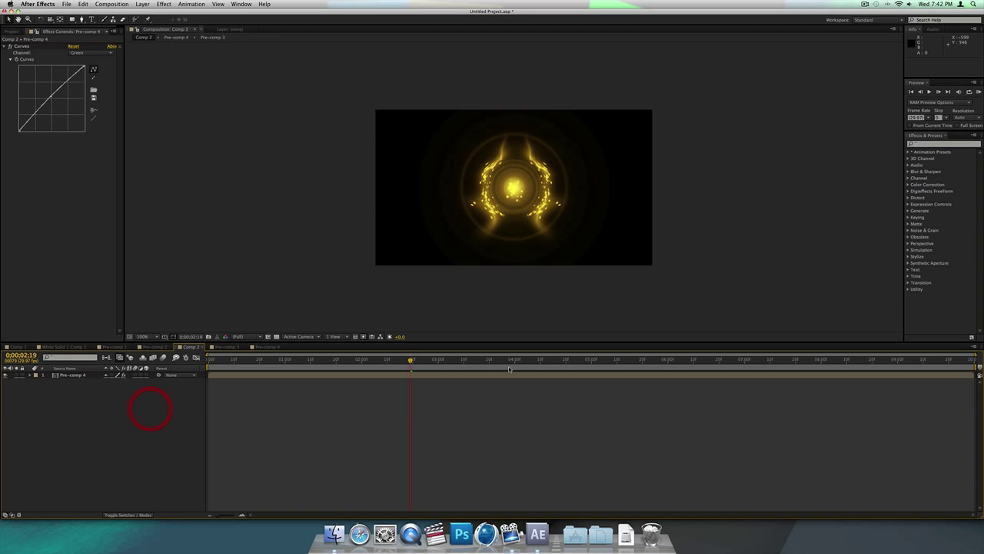
Step: Review Comp 2 at 0;00;02;01 and scrub through Comp 1 to compare it with the reference effect
drag(411, 361, 364, 361)
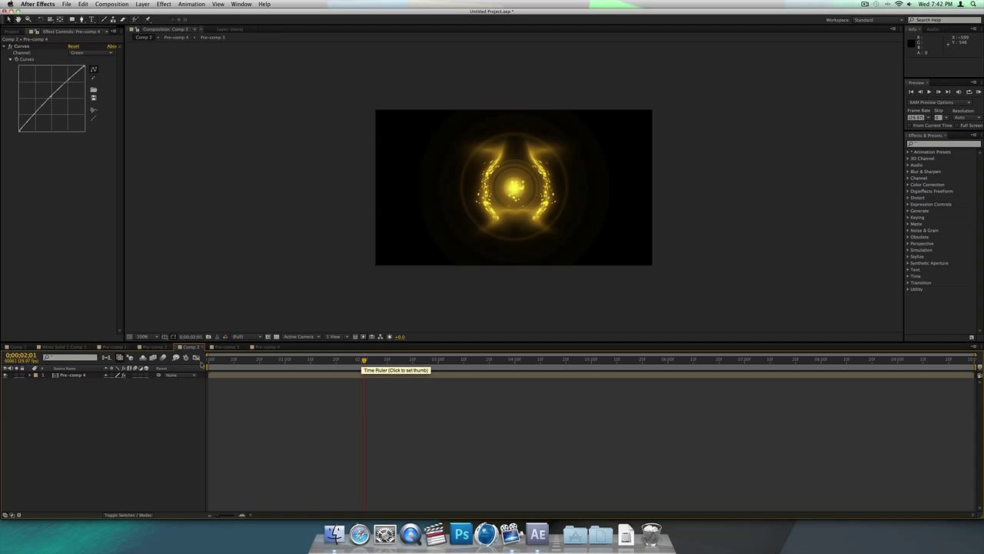
click(19, 347)
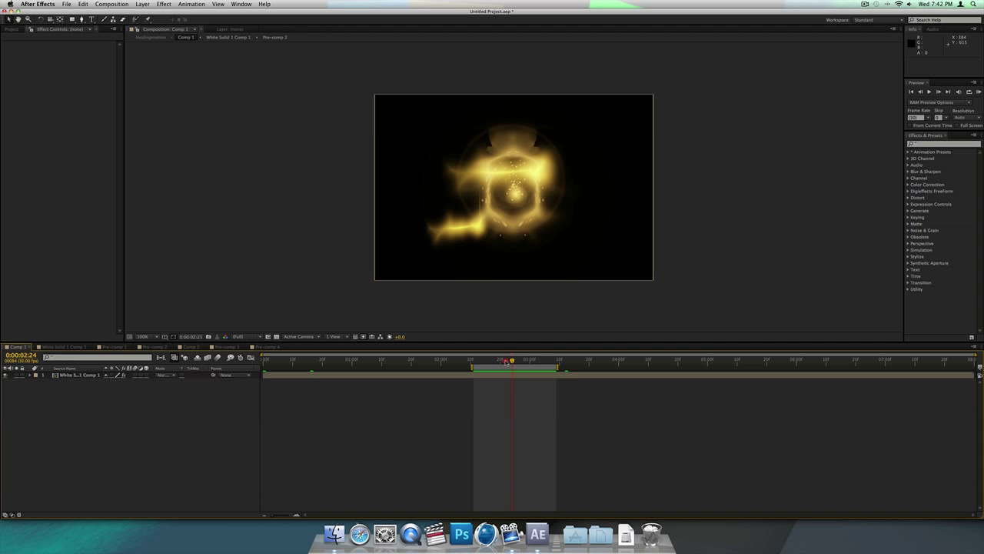
drag(515, 359, 548, 360)
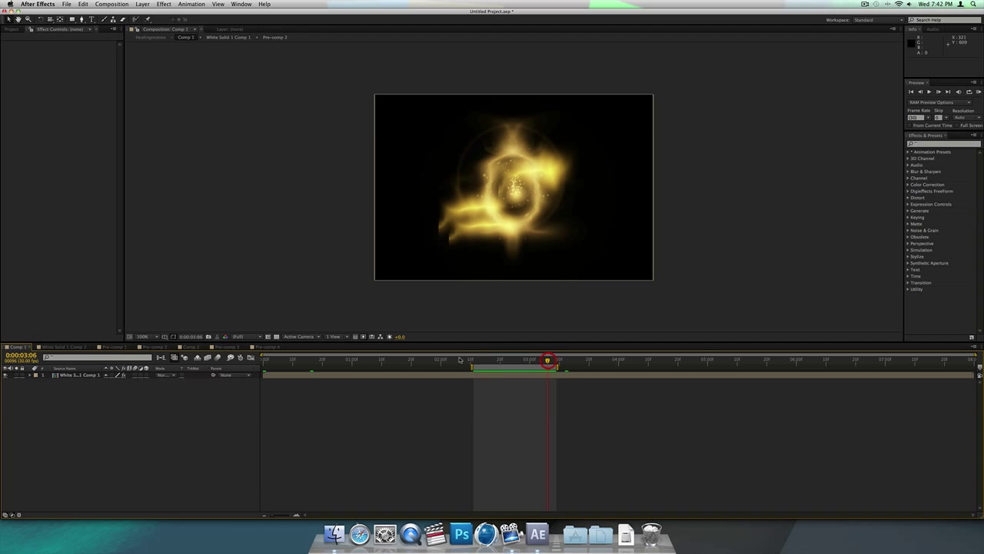
Step: Copy the bottom blurred Medium Yellow Solid layer from Pre-comp 3 and paste it into Comp 2 above Pre-comp 4
click(229, 348)
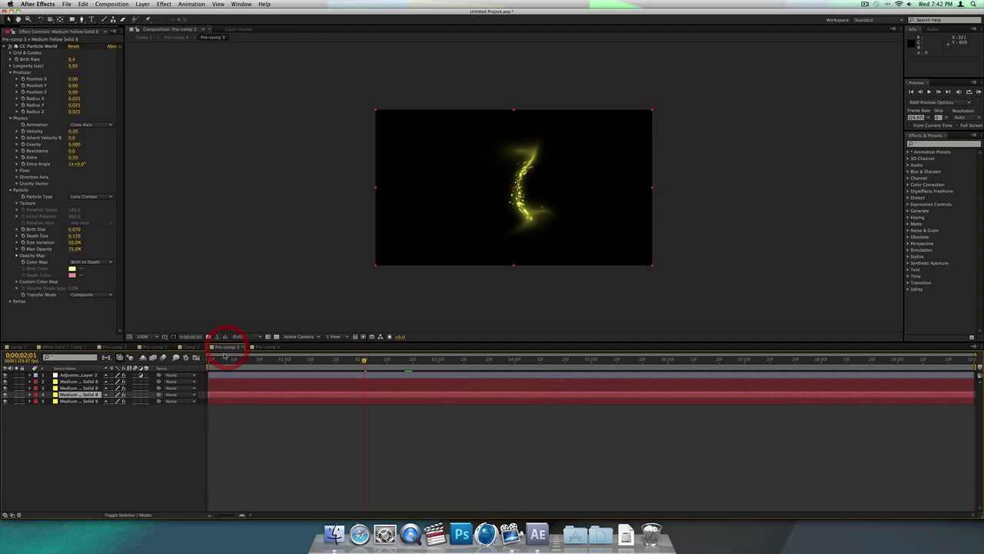
click(362, 360)
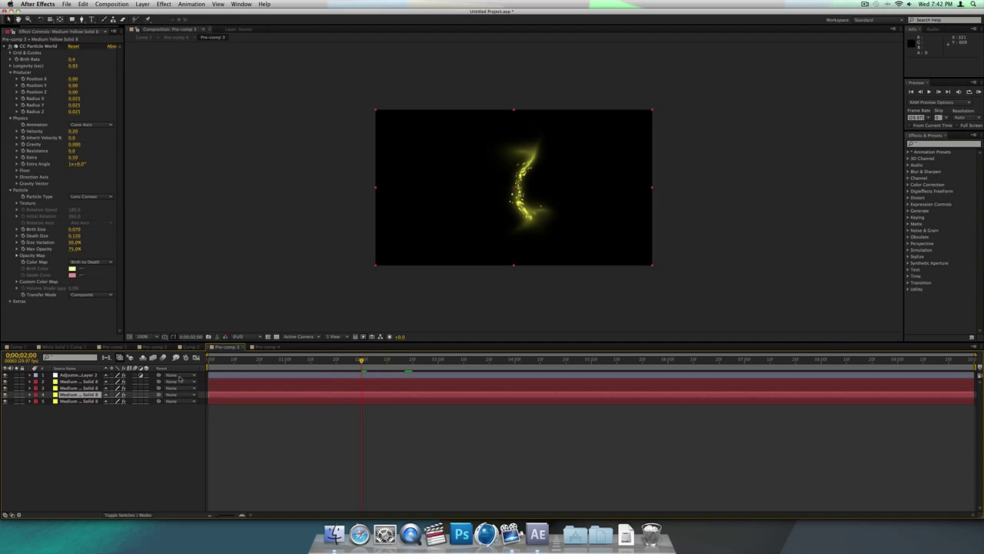
click(92, 402)
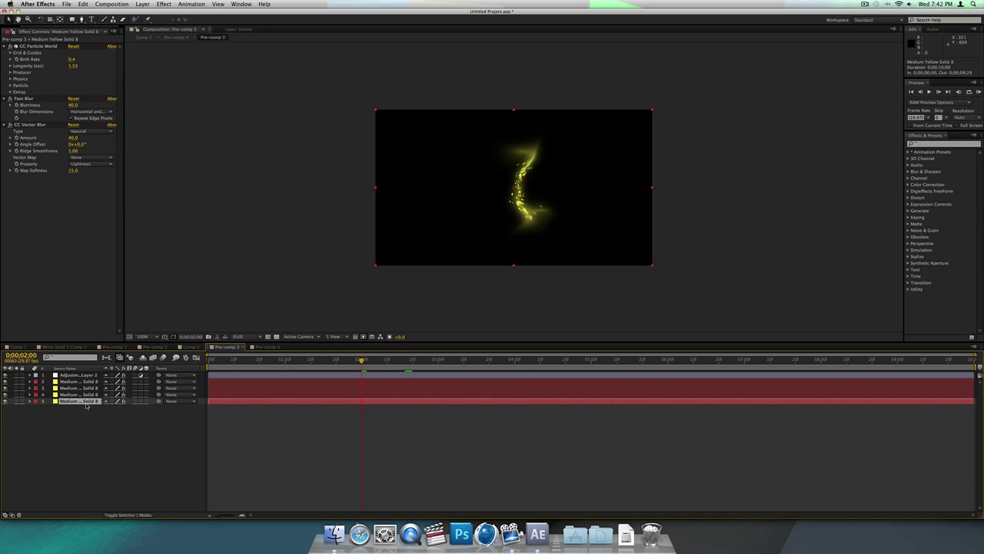
key(super+c)
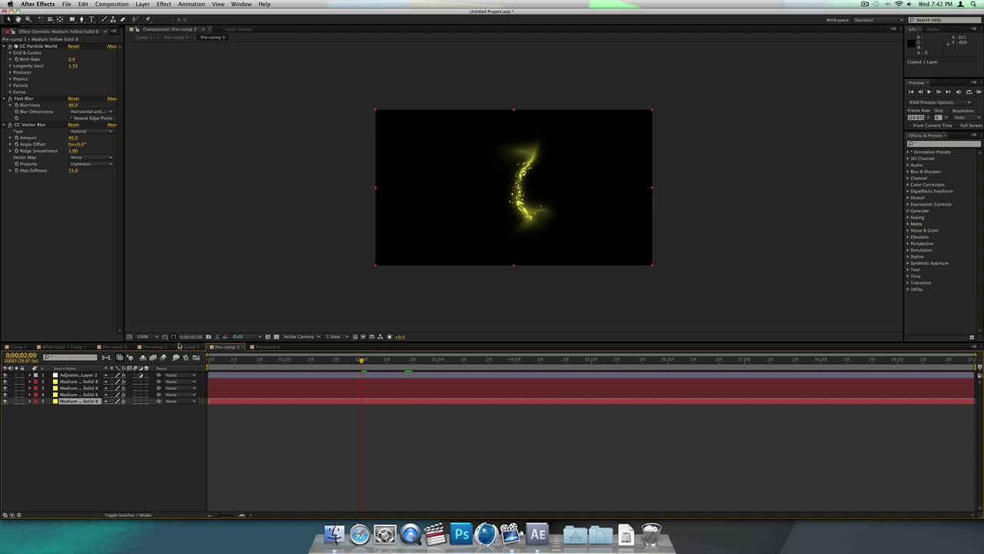
click(190, 347)
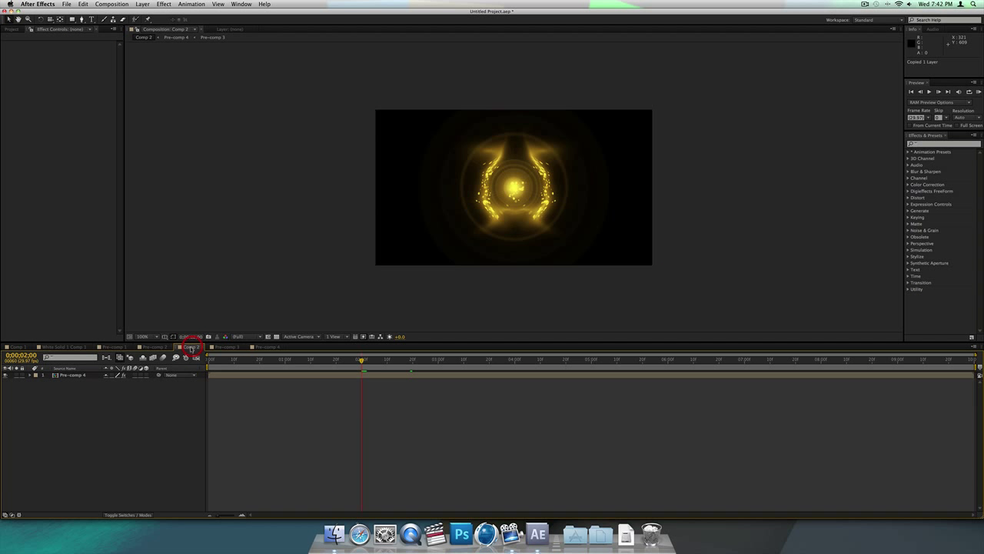
click(74, 391)
key(super+v)
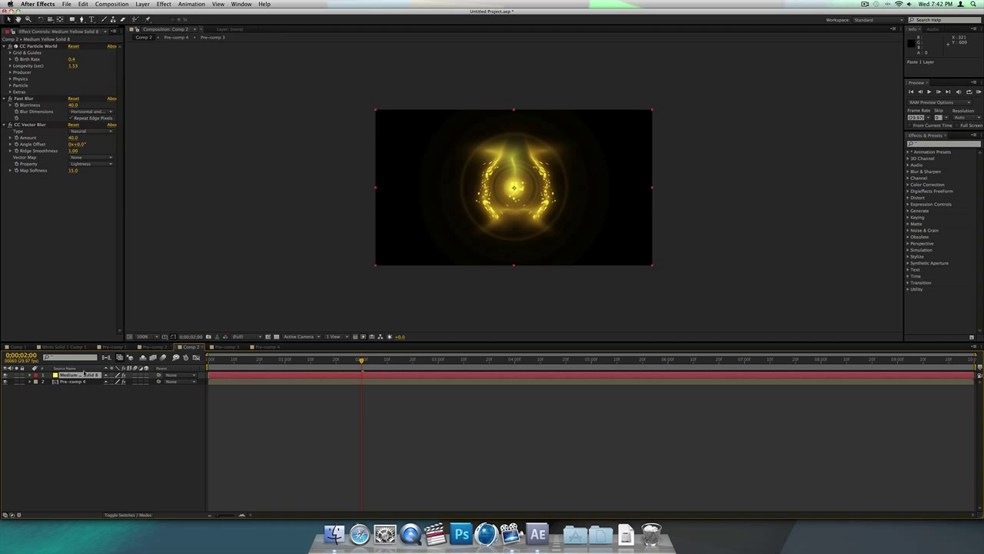
Step: Set the pasted Medium Yellow Solid layer's rotation to 90°
click(84, 375)
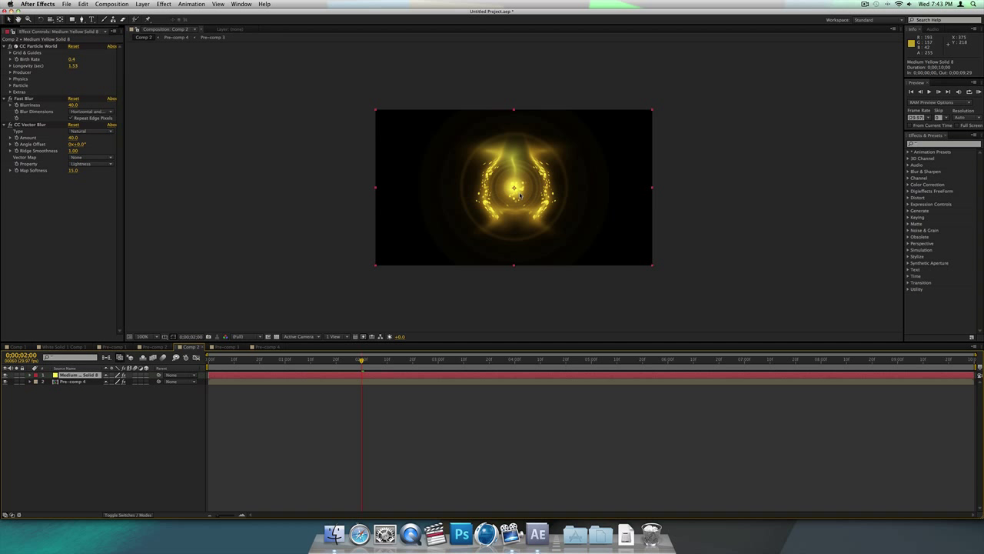
key(r)
click(115, 382)
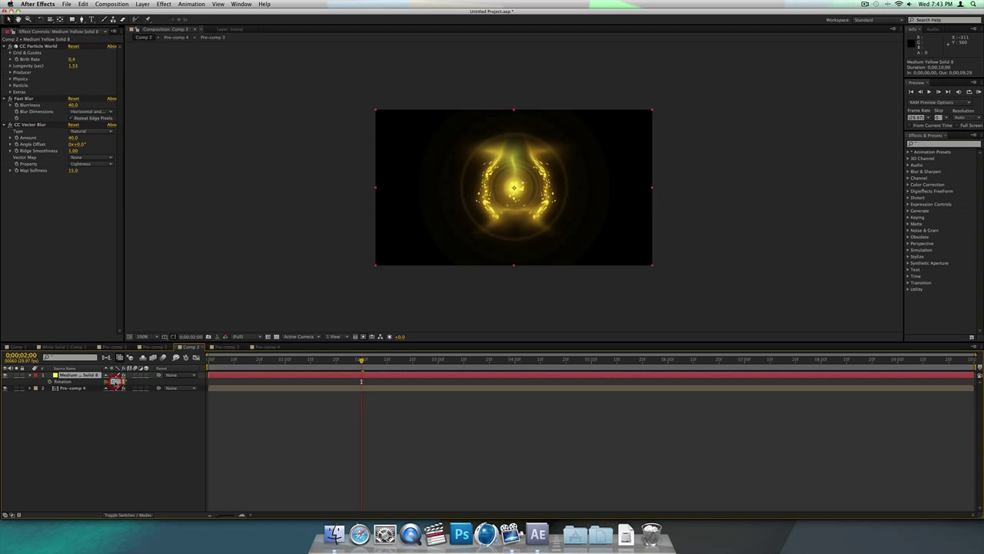
text(90)
key(Return)
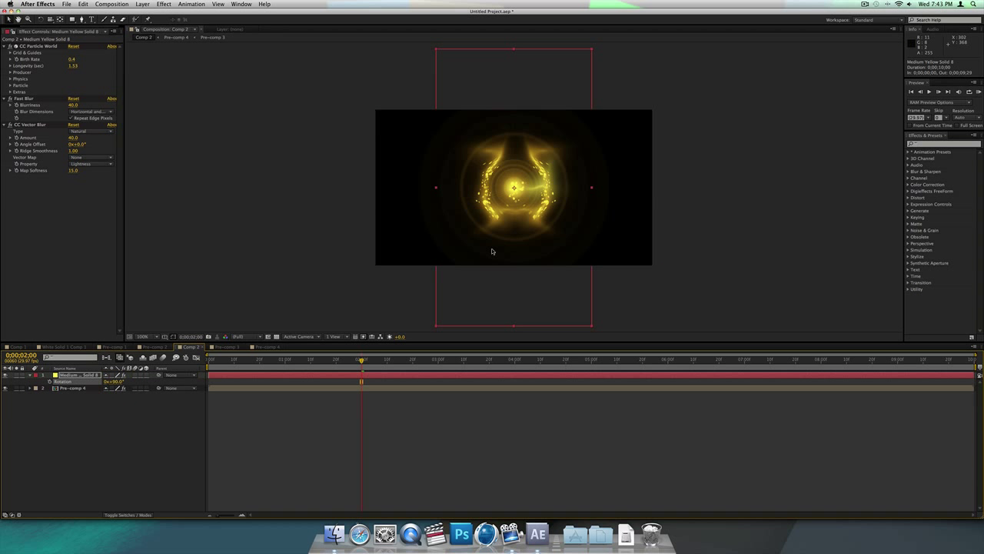
Step: Move the rotated yellow solid beyond the rings' right side to about 526, 206.5 and set the current time to 0;00;01;28
drag(492, 251, 557, 250)
click(556, 250)
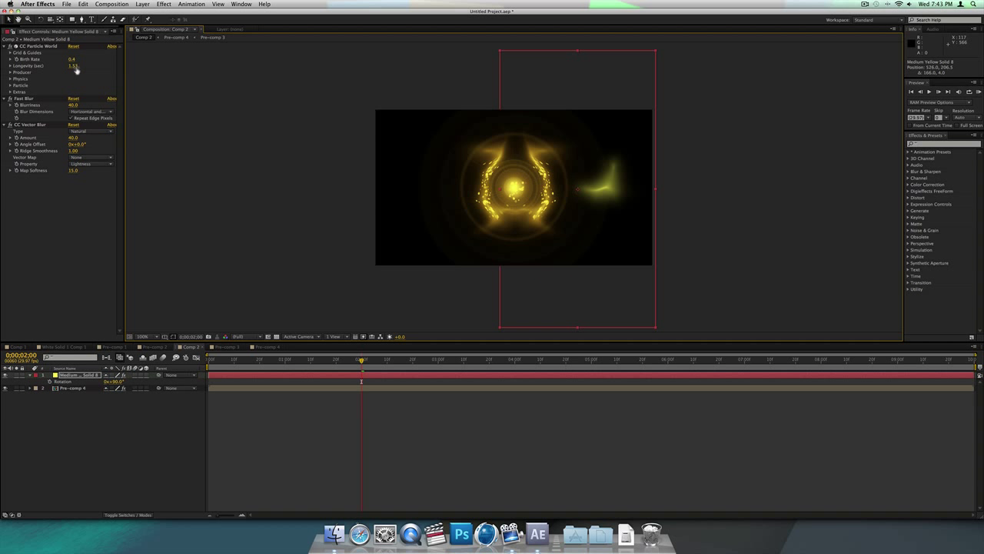
mouse_move(72, 70)
mouse_down()
mouse_move(85, 67)
mouse_move(68, 68)
mouse_up()
key(super+z)
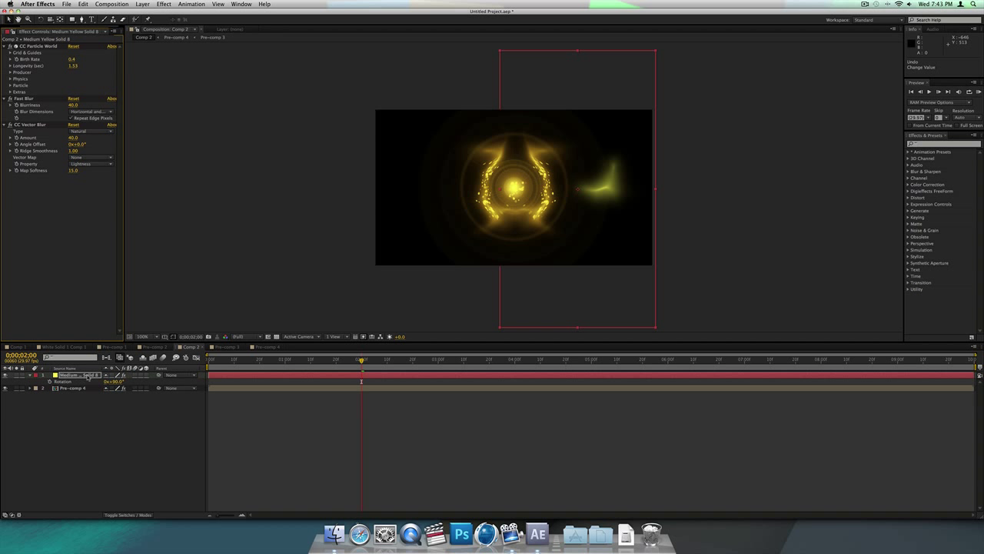
mouse_move(363, 360)
mouse_down()
mouse_move(400, 360)
mouse_move(356, 360)
mouse_up()
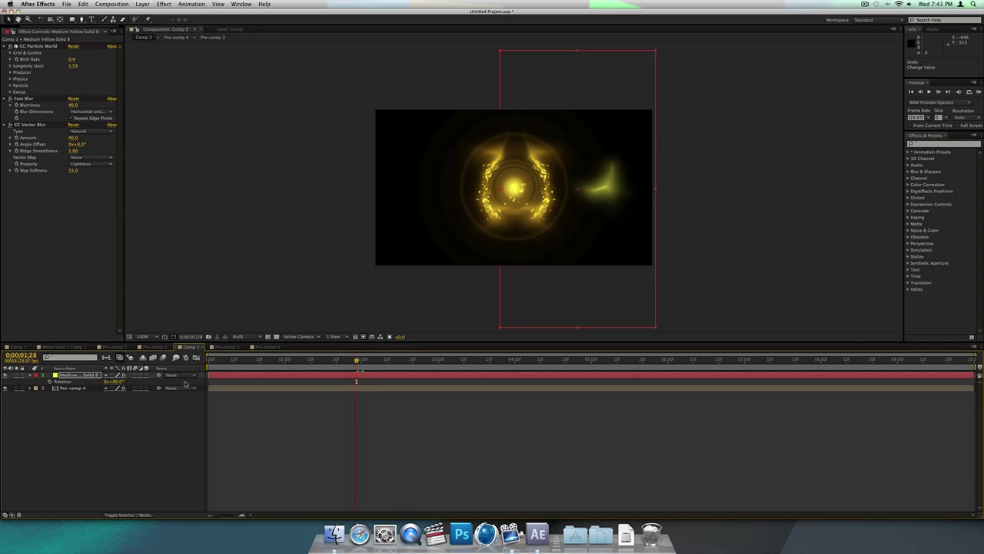
Step: Make the yellow solid and Pre-comp 4 in Comp 2 3D layers, setting the camera effects warning to Never Again
click(81, 376)
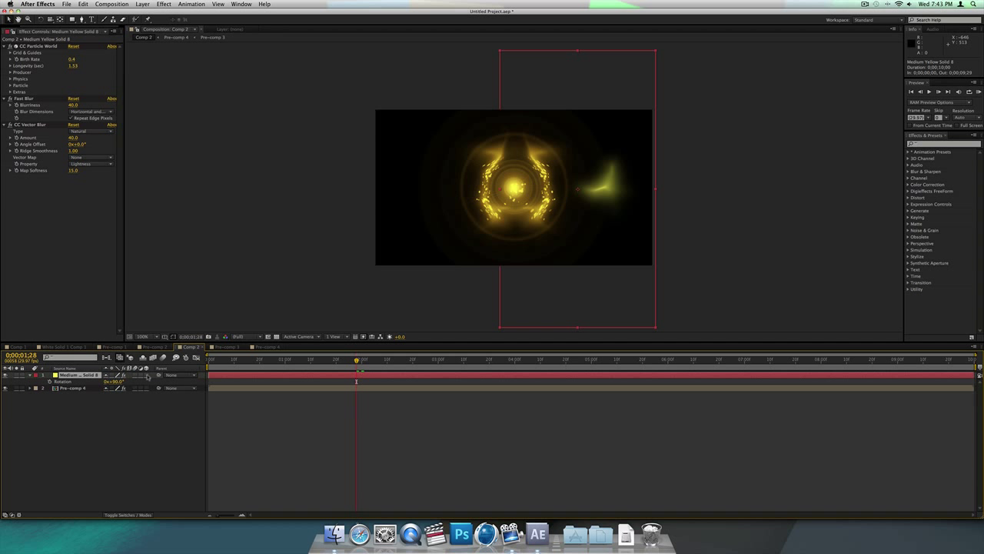
click(147, 375)
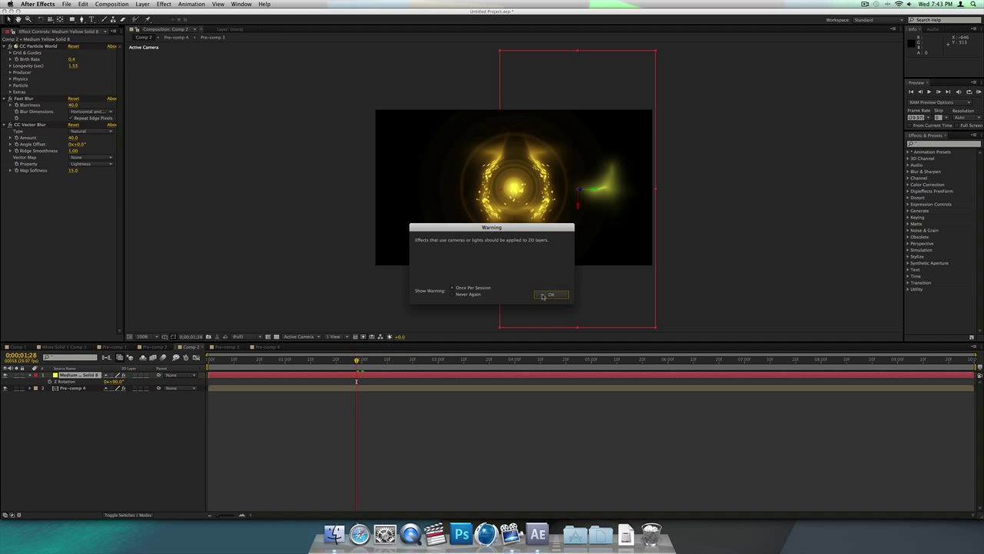
click(452, 294)
click(554, 294)
click(146, 415)
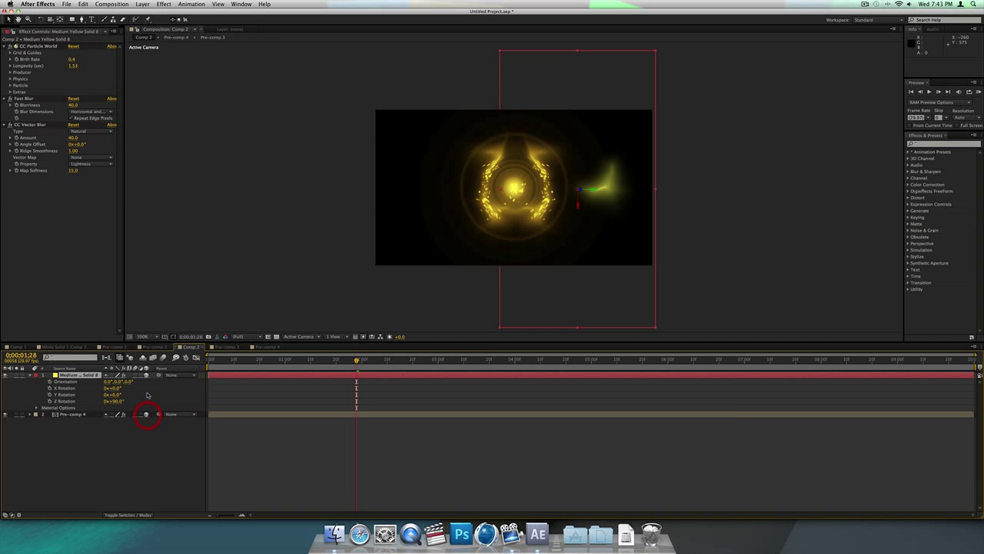
Step: Turn on the 3D Layer switch for the layers inside Pre-comp 3 and Pre-comp 4
click(224, 346)
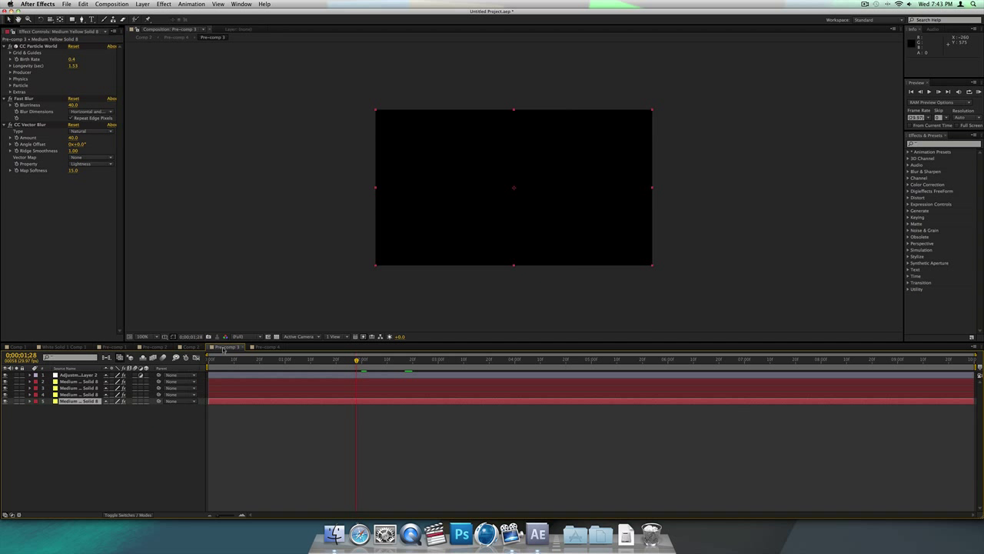
click(146, 395)
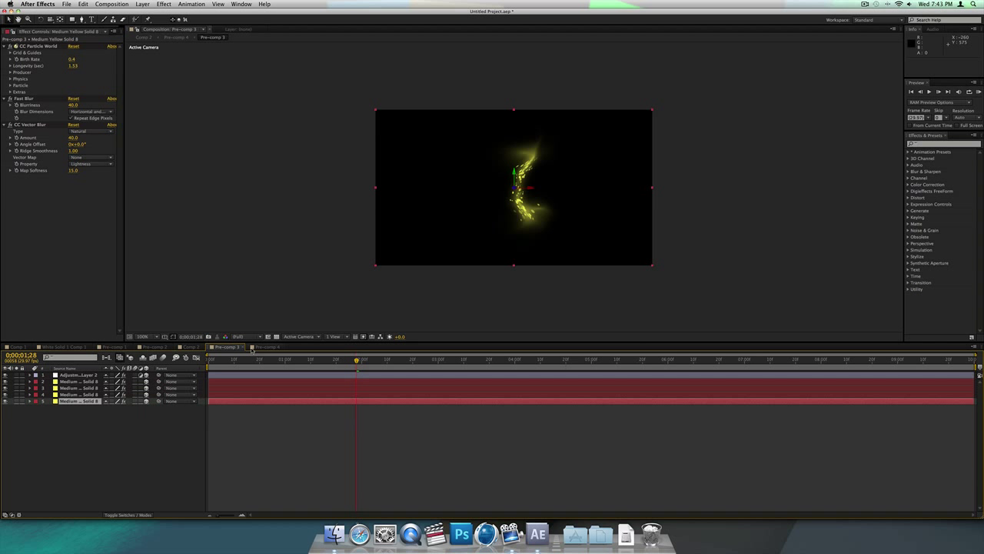
click(254, 347)
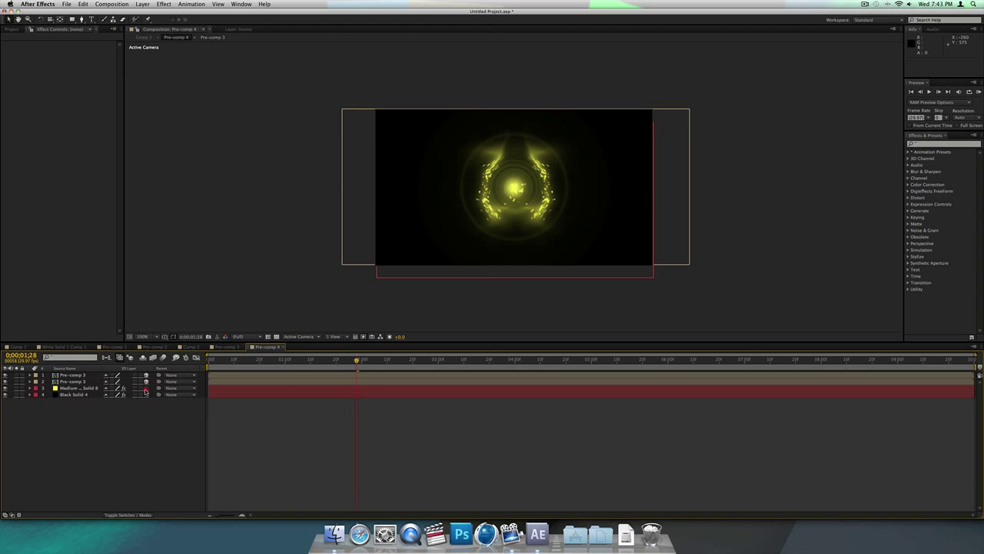
Step: Return to Comp 2 and display it in the 2 Views – Horizontal layout
click(192, 347)
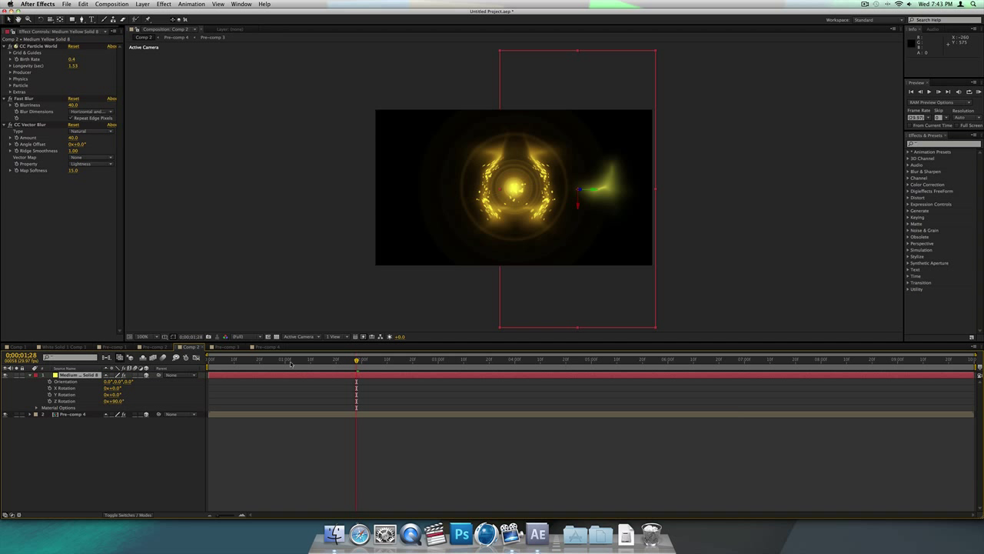
click(333, 337)
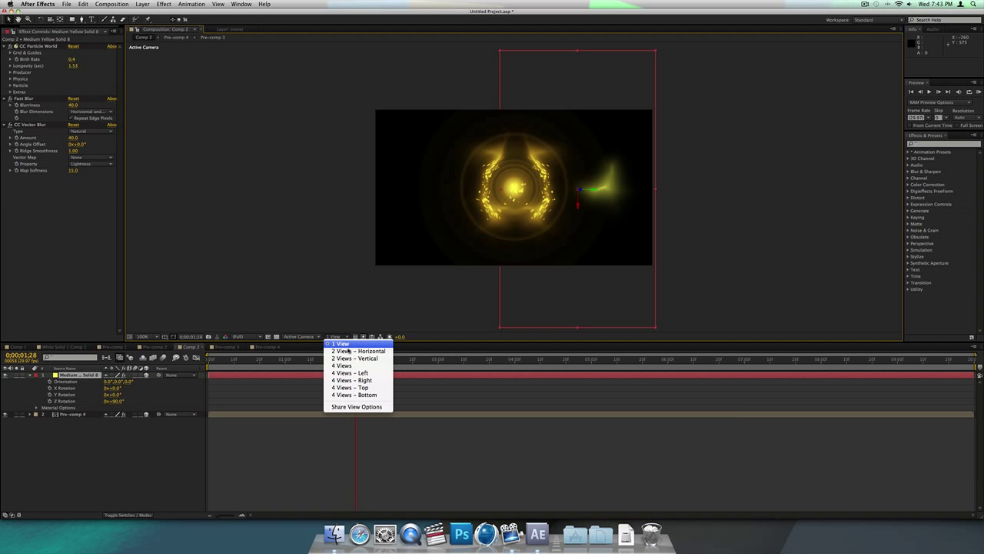
click(348, 352)
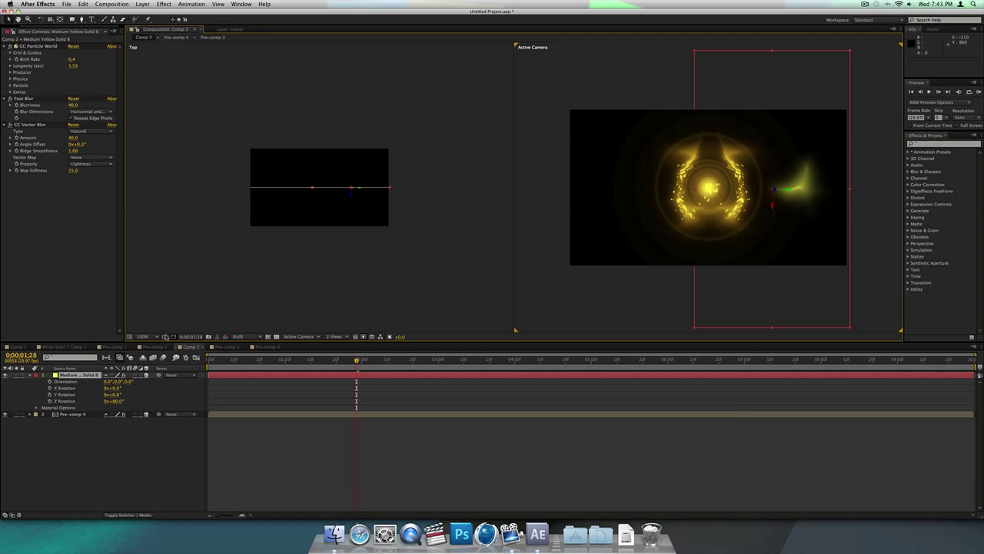
Step: In the top view, move the yellow solid forward to a Z position of -76 and shift its anchor point to the rings' centre
click(89, 375)
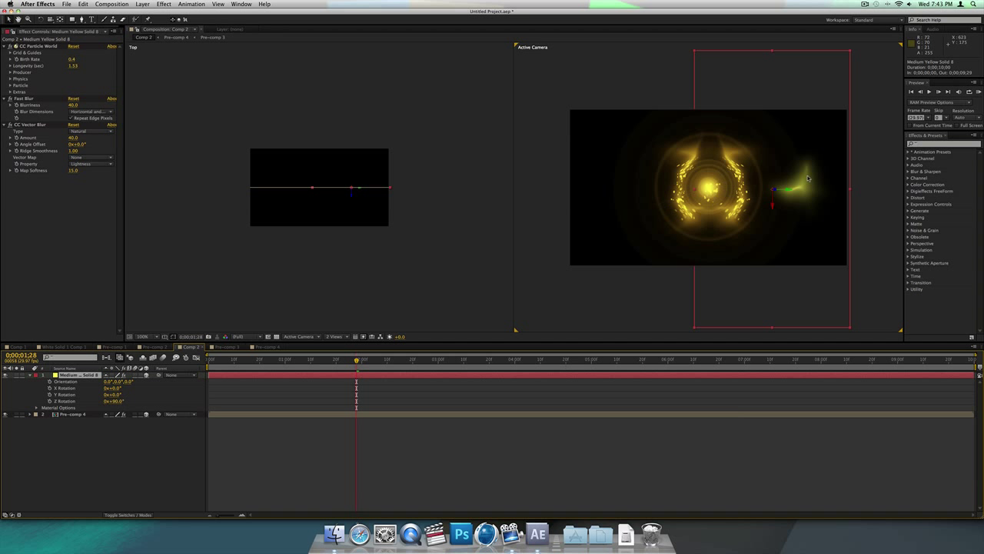
mouse_move(351, 195)
mouse_down()
mouse_move(355, 225)
mouse_move(353, 211)
mouse_up()
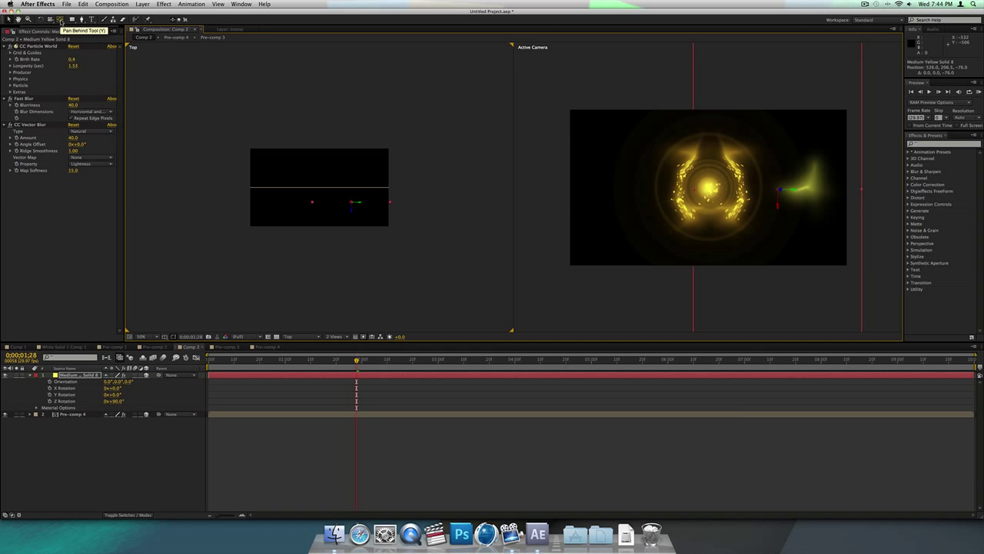
click(60, 20)
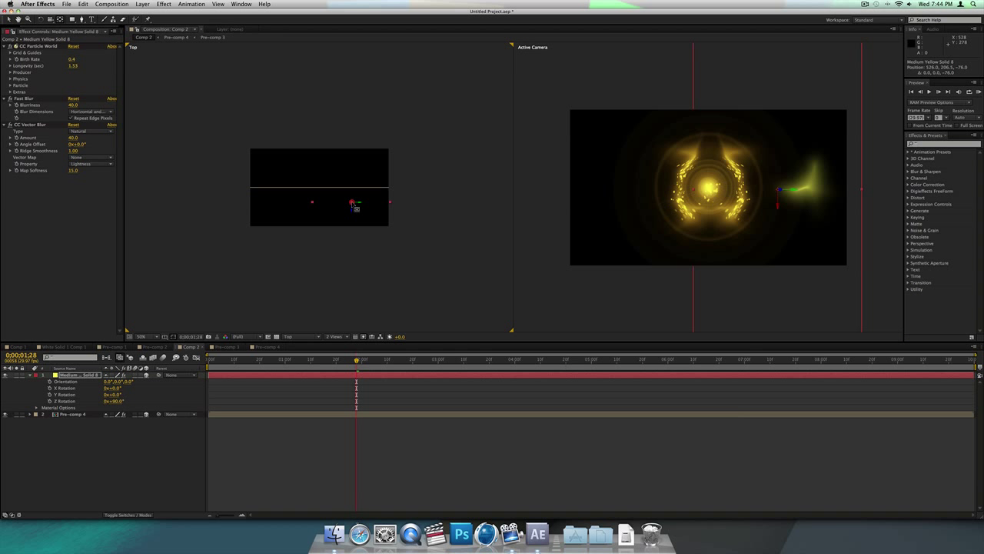
drag(355, 206, 328, 194)
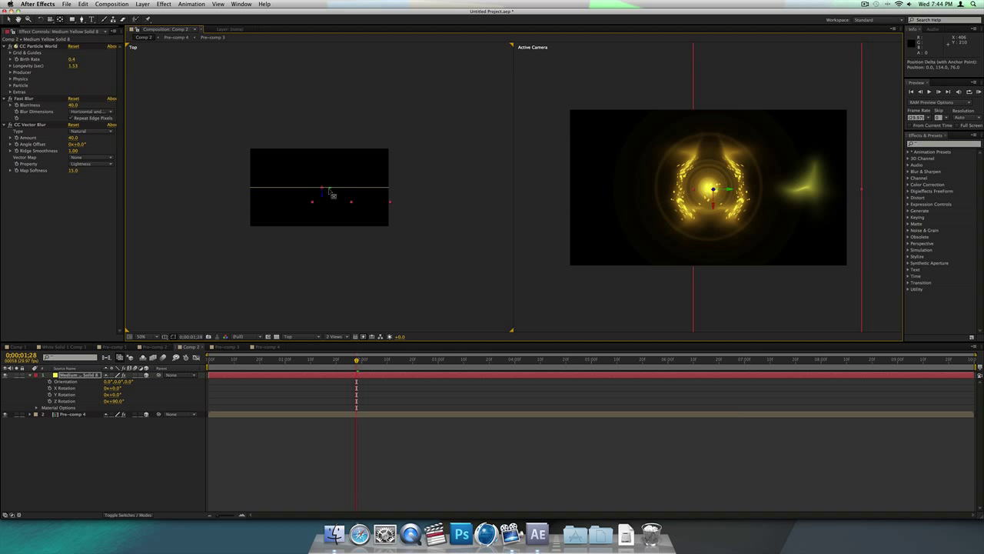
Step: Fine-tune the yellow solid's anchor point in the top view so it lines up with the centre of the rings
key(period)
key(period)
key(comma)
key(comma)
key(period)
drag(333, 196, 323, 194)
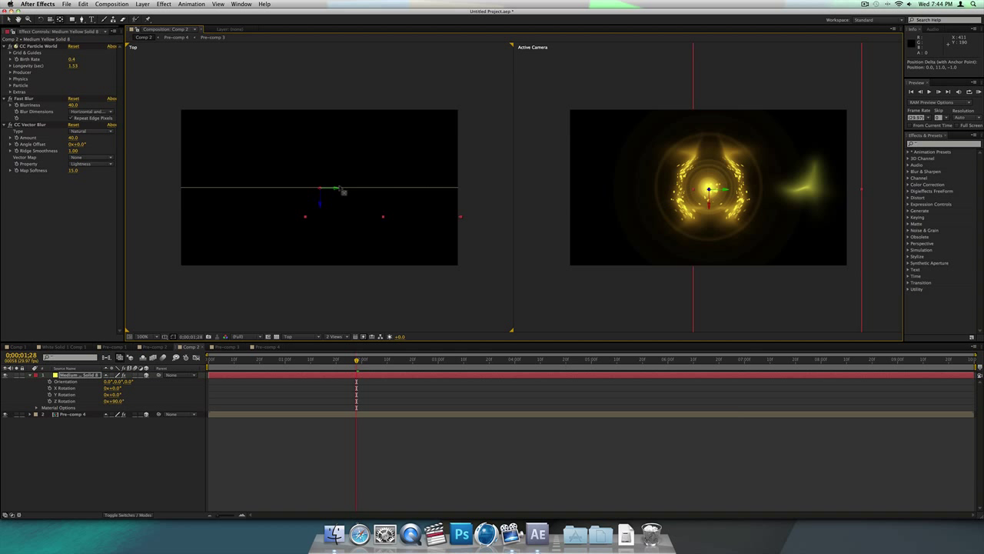
Step: Try swinging the yellow solid around the rings with Y Rotation, testing 90° and then about 158°
drag(116, 388, 288, 408)
key(super+z)
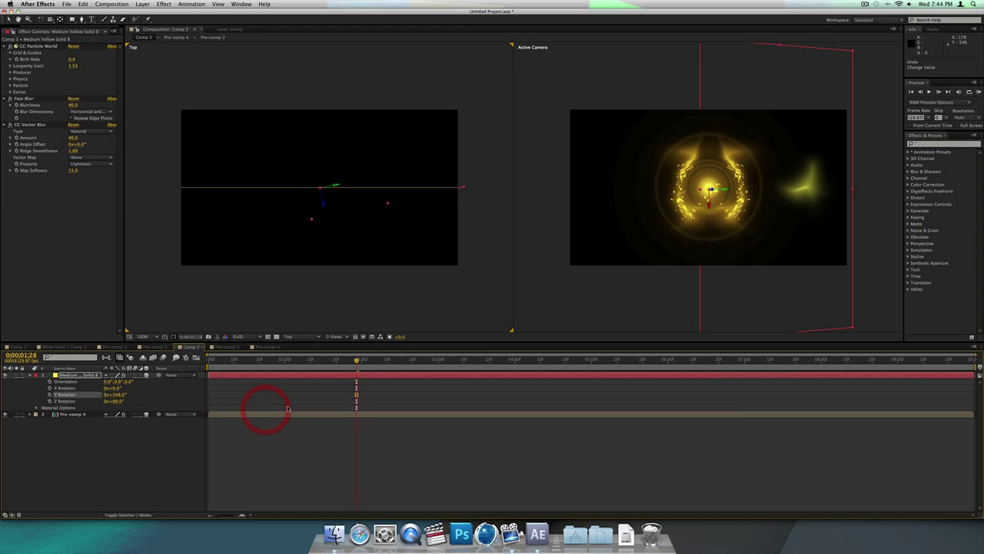
click(113, 395)
text(90)
key(Return)
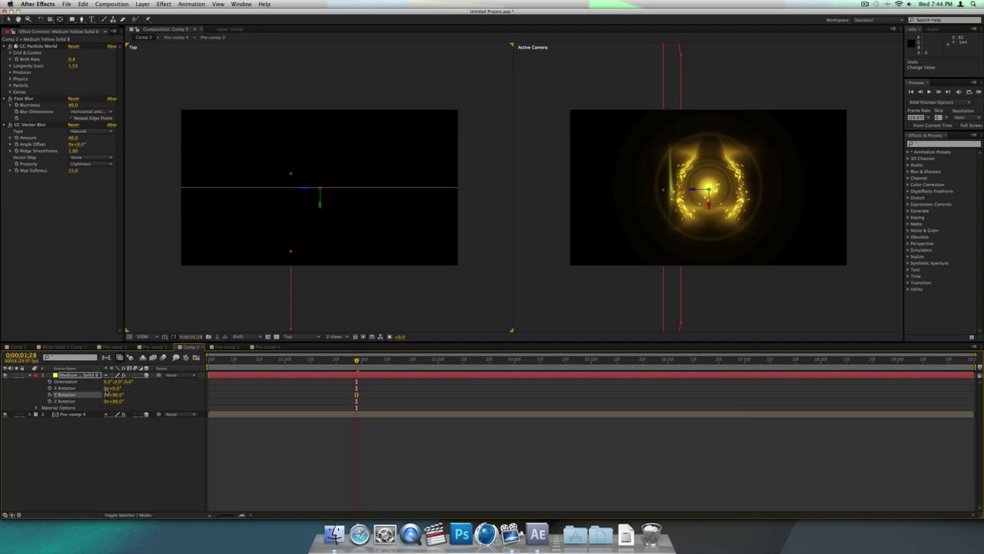
drag(114, 396, 143, 395)
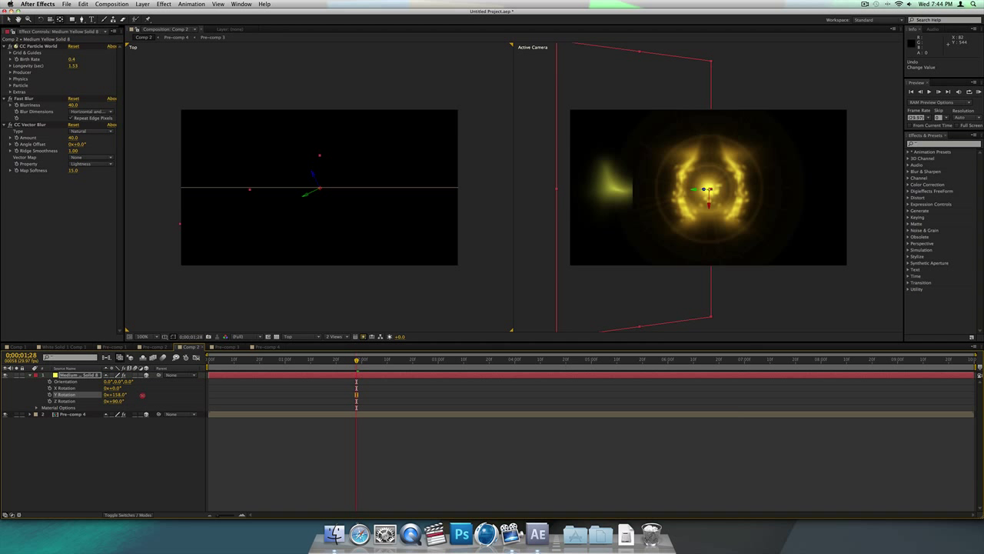
Step: Set the blending mode of Pre-comp 4 to Screen
key(y)
click(81, 415)
right_click(81, 416)
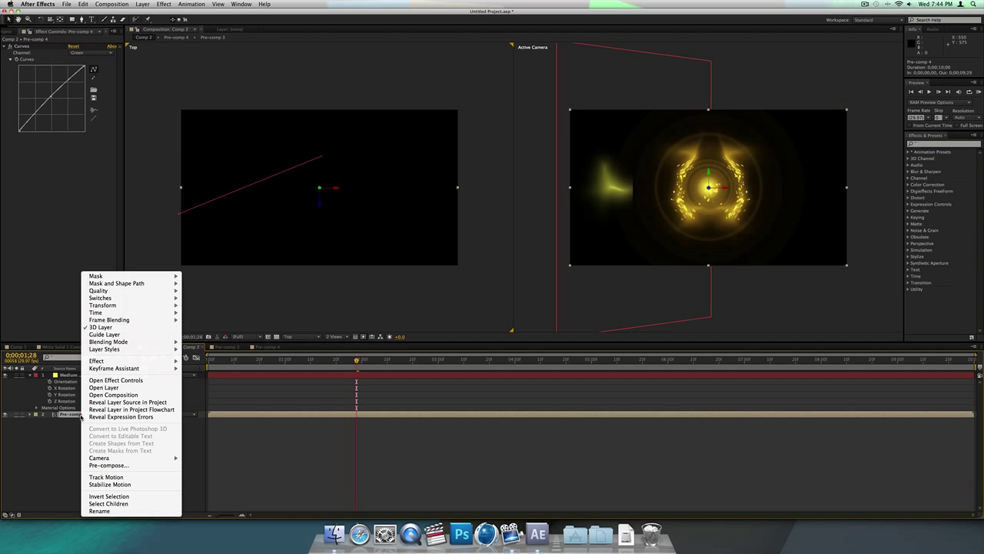
mouse_move(115, 313)
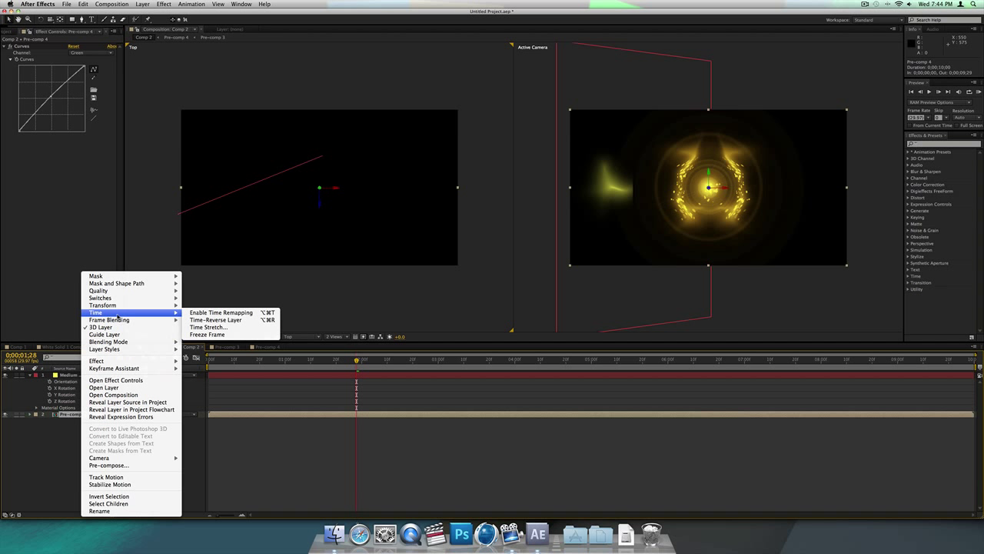
mouse_move(120, 345)
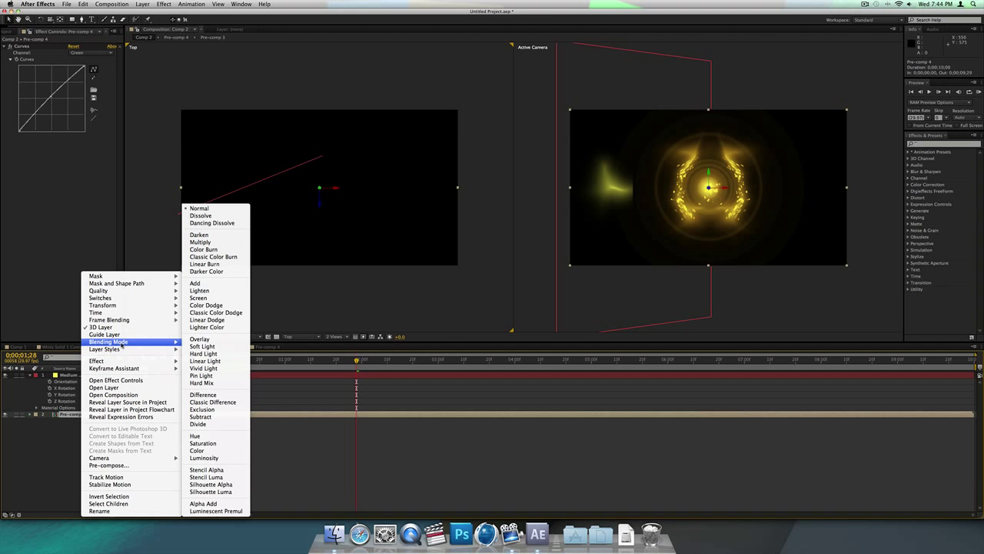
click(230, 299)
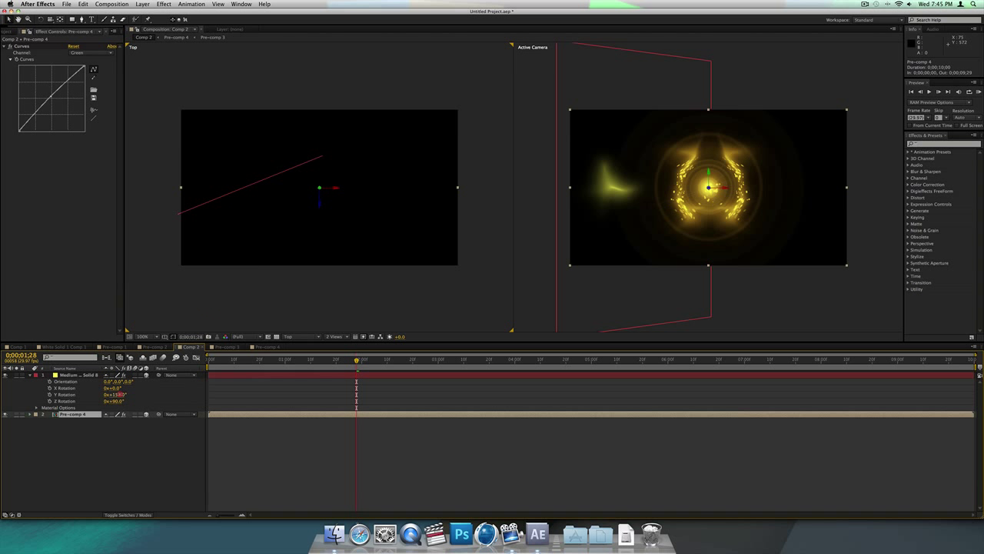
Step: Test spinning the yellow solid around its Y axis again and set its Y Rotation to 0°
drag(119, 394, 240, 398)
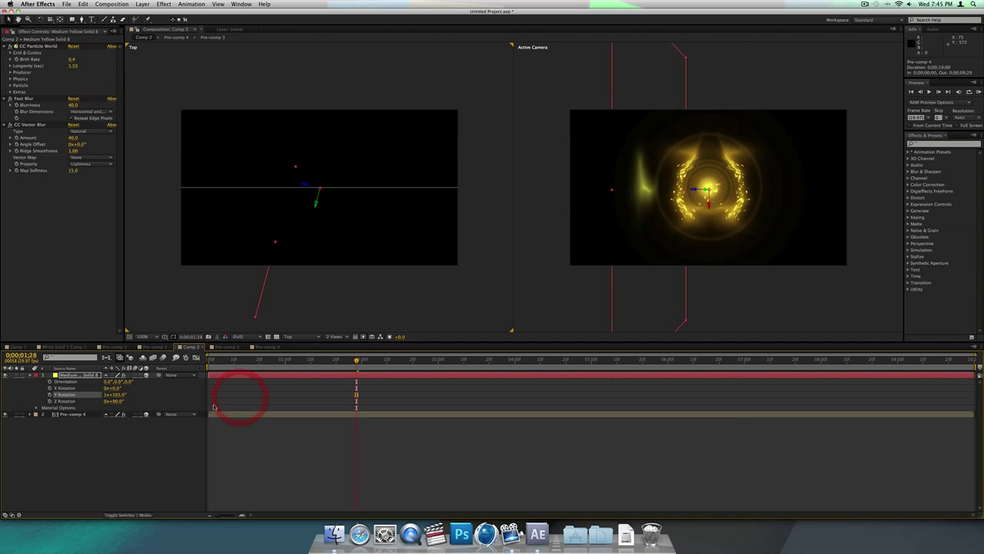
key(super+z)
click(117, 394)
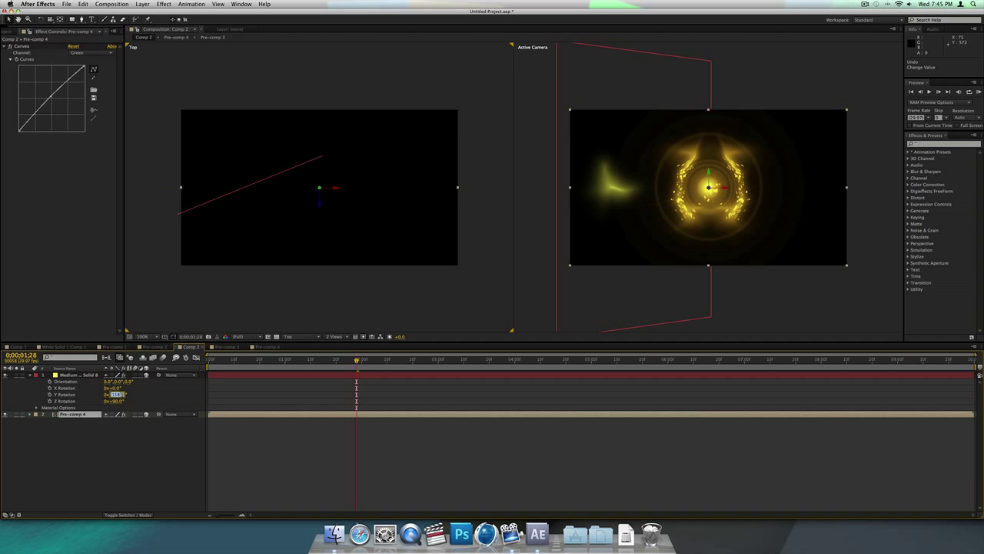
text(0)
key(Return)
drag(116, 394, 75, 400)
key(super+z)
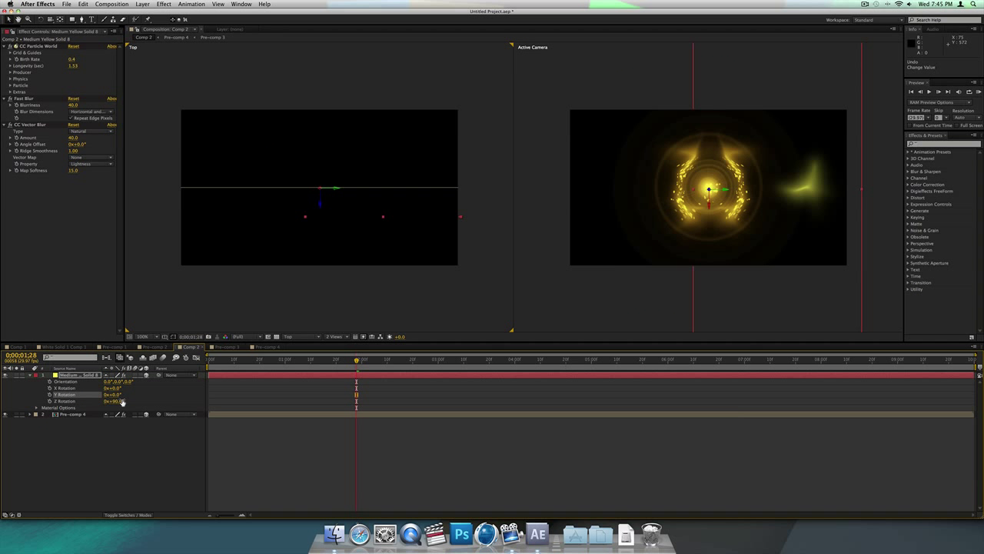
Step: Review the finished reference effect in Comp 1 by moving through its timeline
click(84, 375)
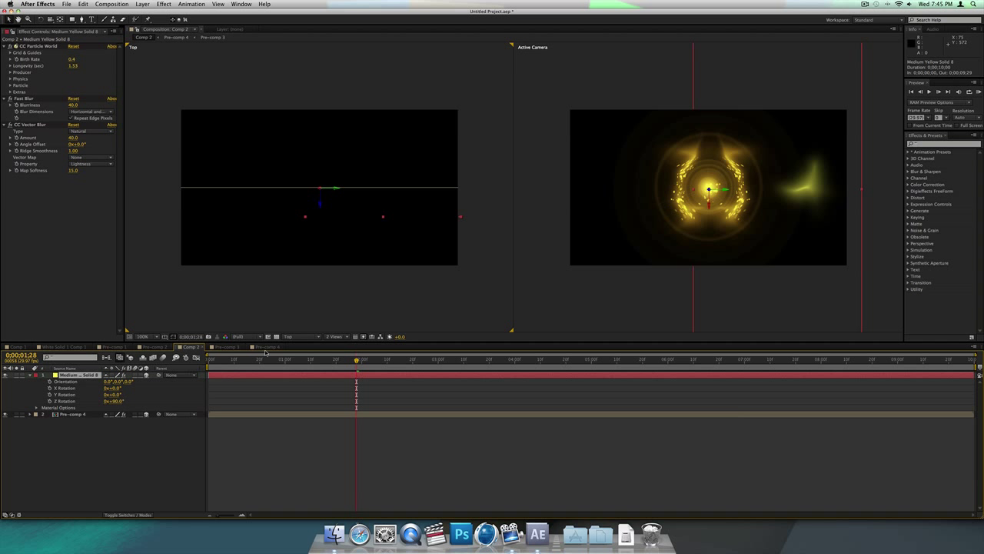
click(16, 348)
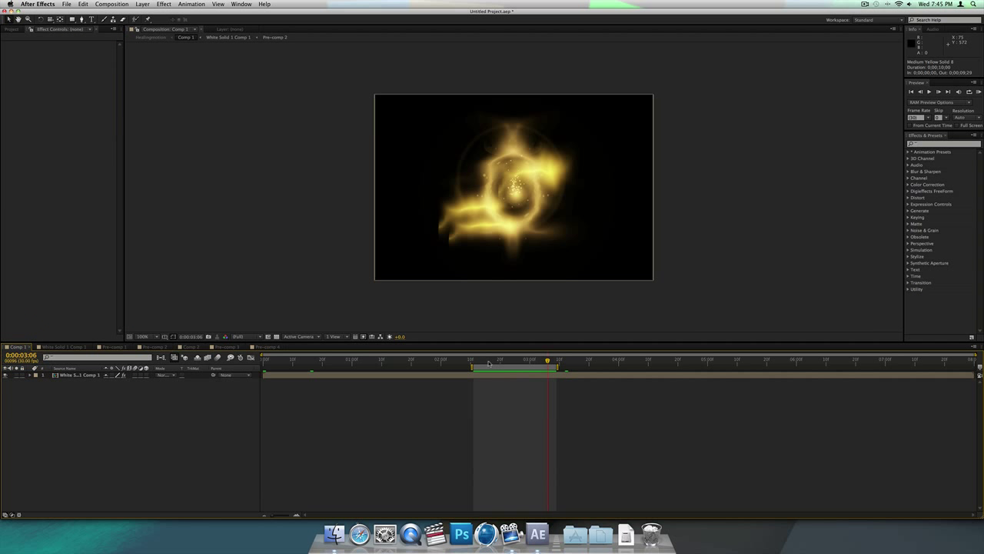
drag(488, 361, 510, 362)
Step: In Pre-comp 3, add the expression wiggle(8,.25) to the CC Particle World Velocity of yellow solid layer 5 and check its motion
click(265, 347)
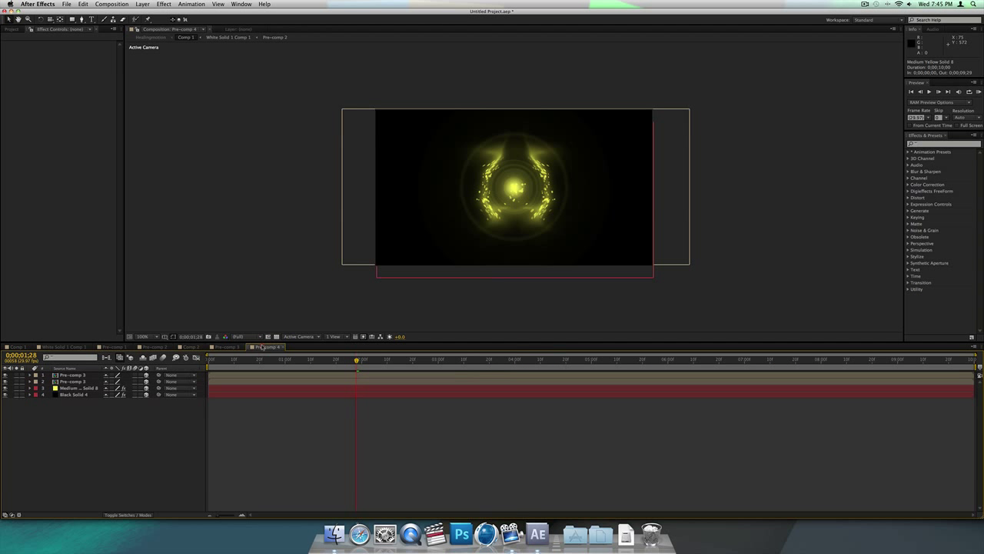
click(82, 382)
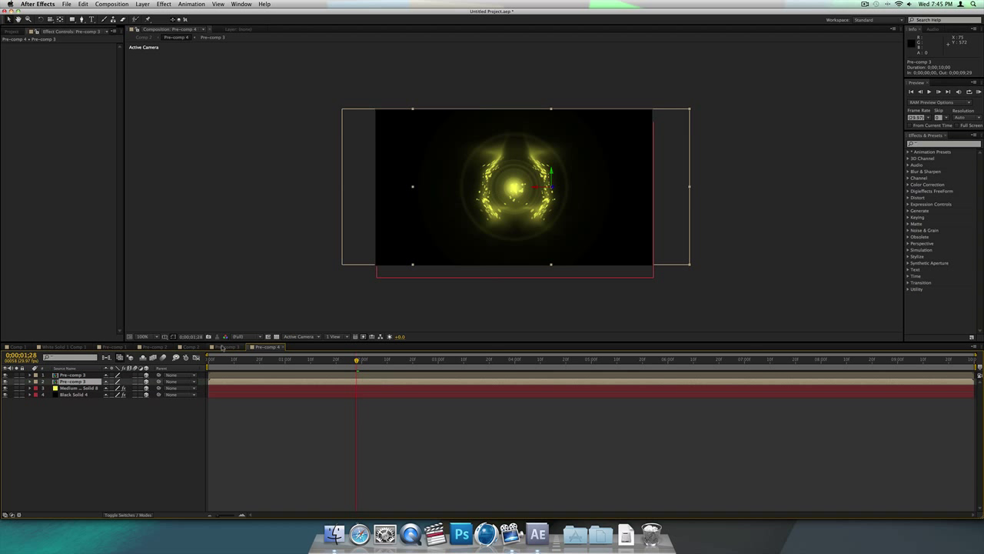
click(222, 347)
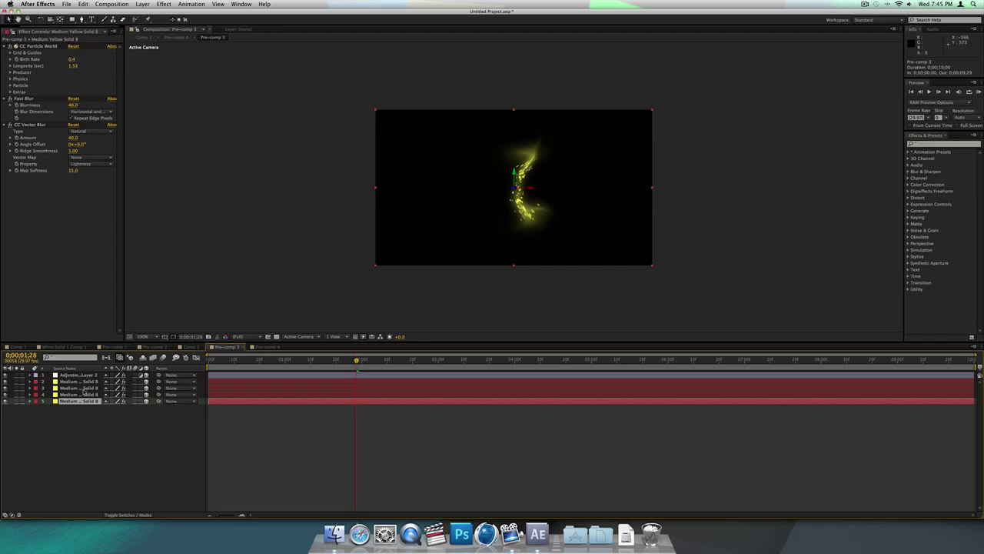
click(83, 401)
click(11, 79)
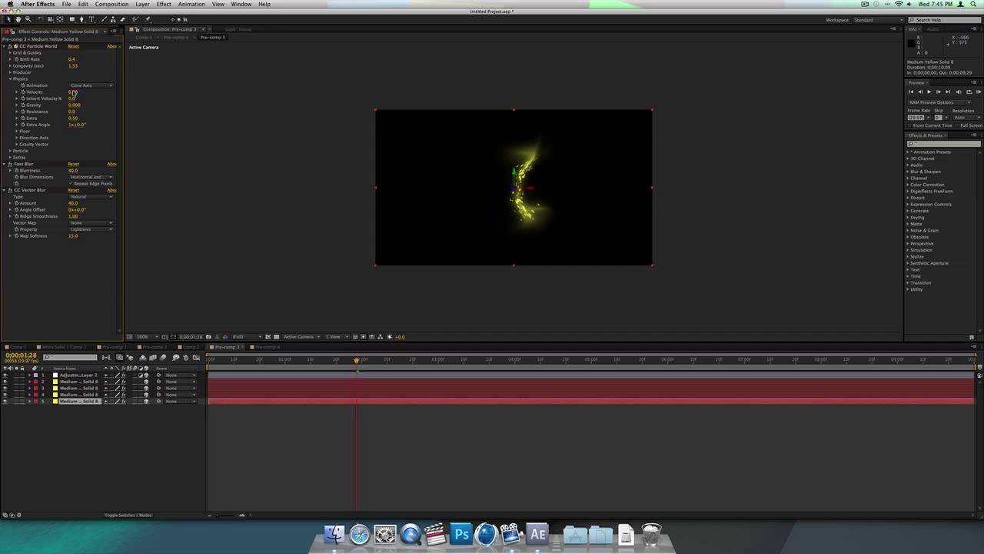
alt+click(22, 92)
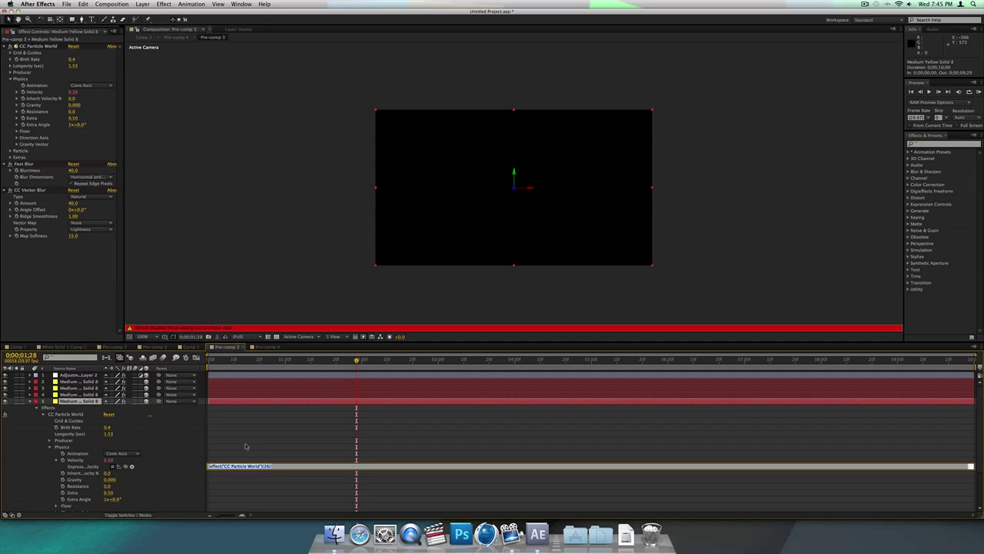
text(wiggle(8,.25)
click(251, 452)
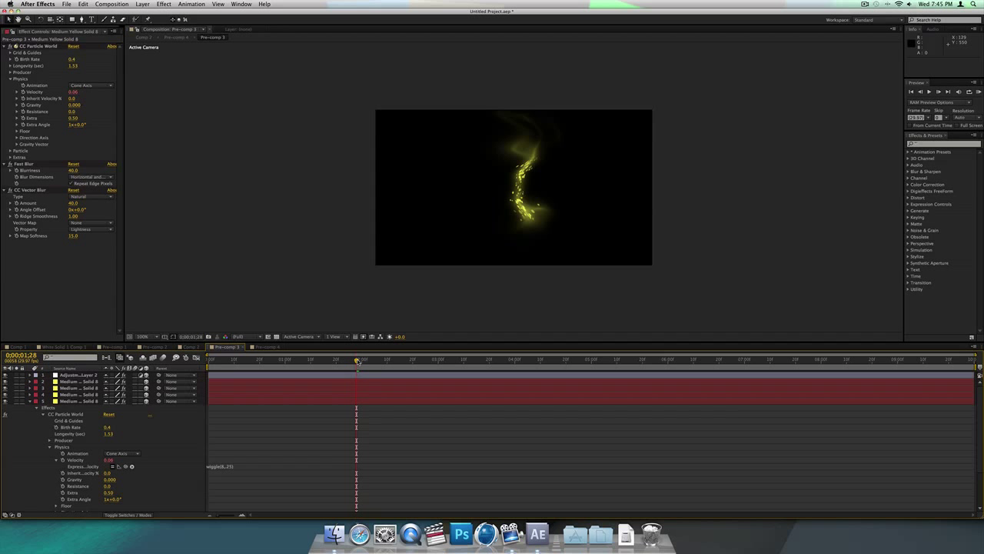
drag(358, 361, 395, 361)
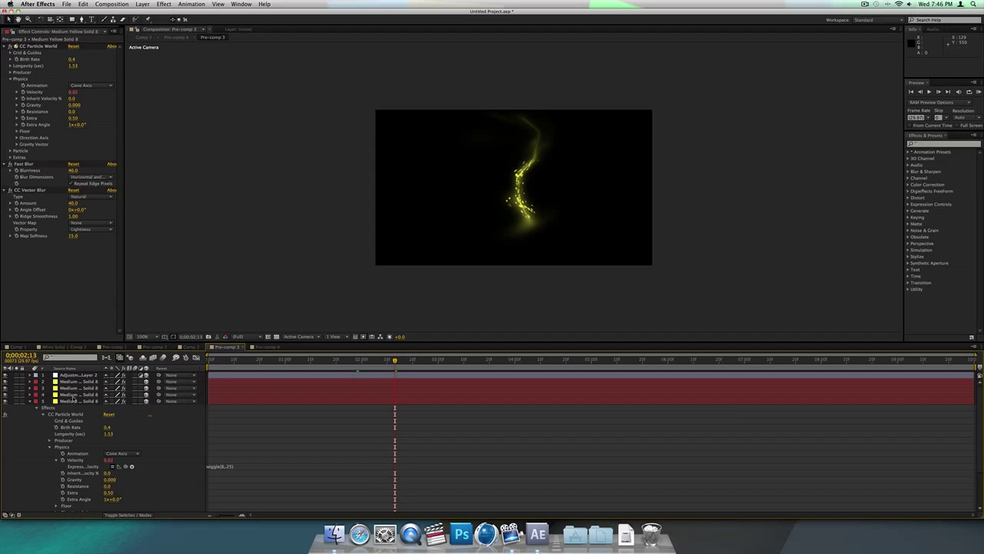
Step: Add the expression wiggle(8,.25) to the CC Particle World Velocity of yellow solid layer 4
click(77, 395)
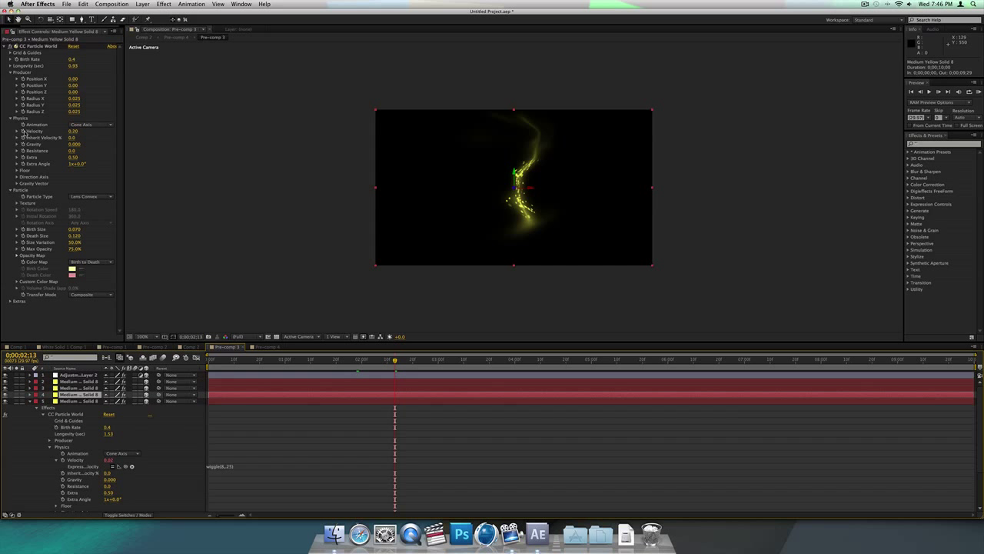
drag(23, 132, 25, 132)
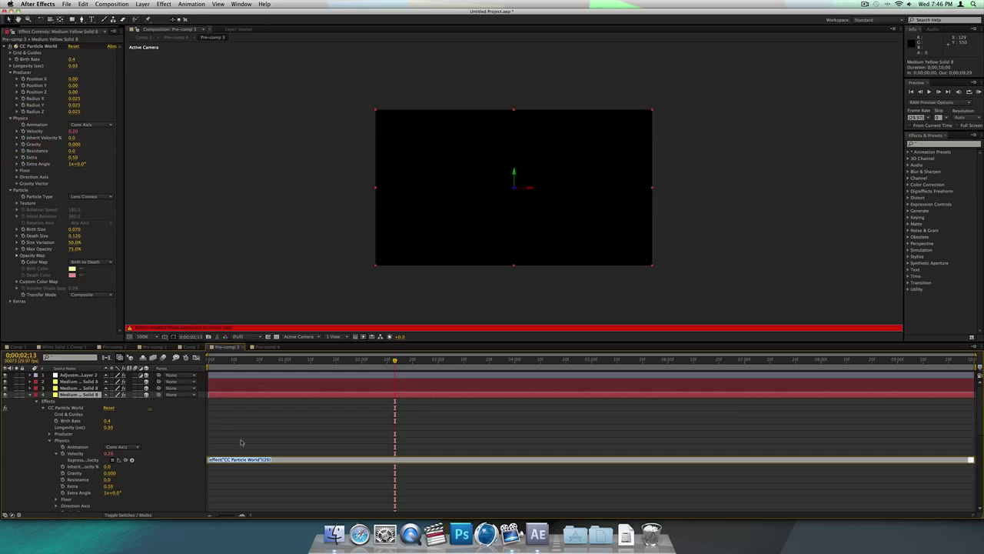
text(wiggle(8,.25)
click(264, 448)
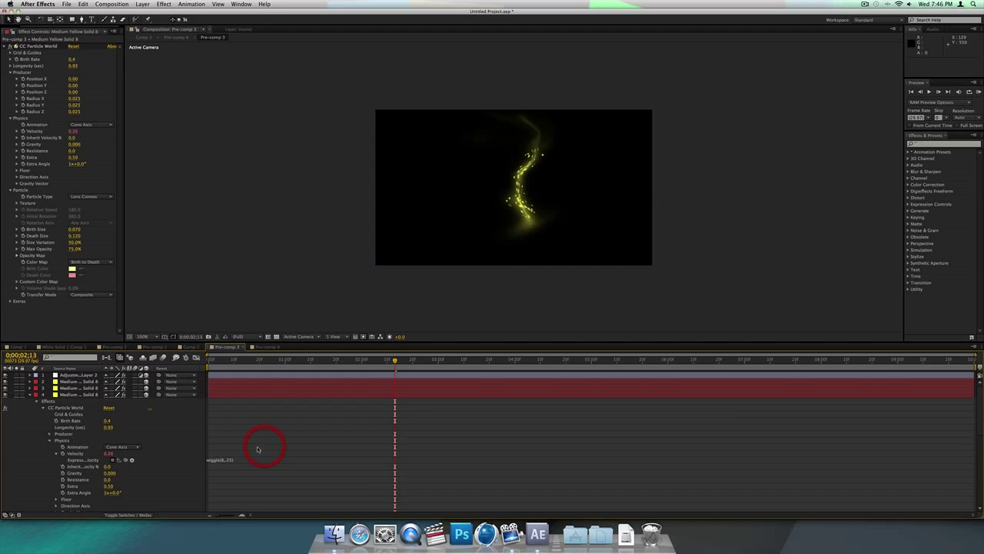
Step: Collapse the properties of layers 4 and 5 and apply the wiggle(8,.25) expression to layer 3's particle Velocity
click(87, 382)
click(87, 388)
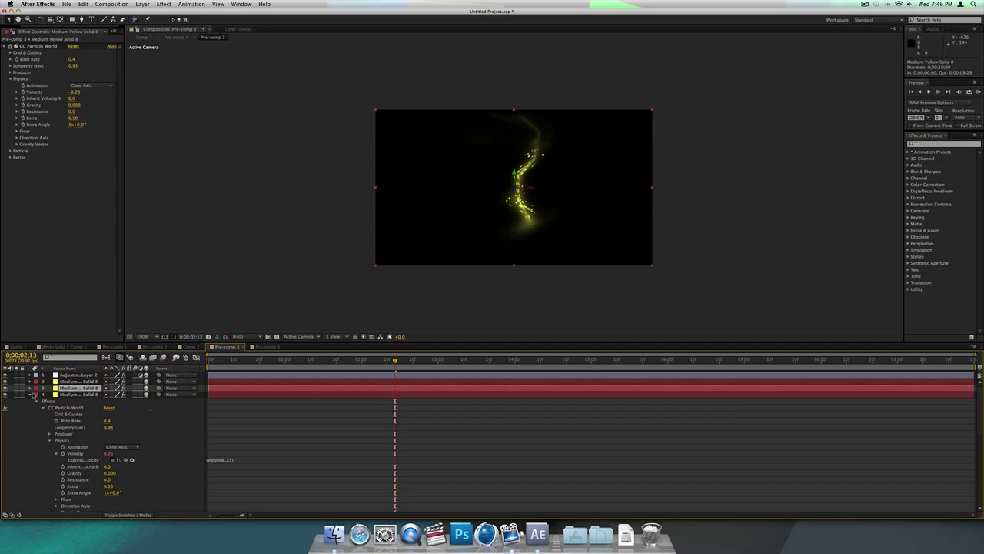
click(29, 394)
click(29, 401)
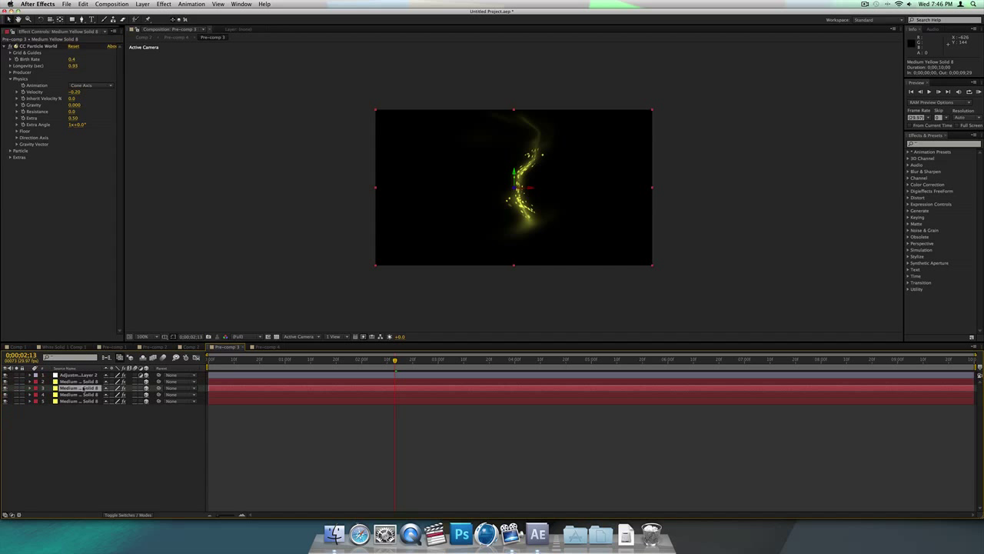
right_click(23, 92)
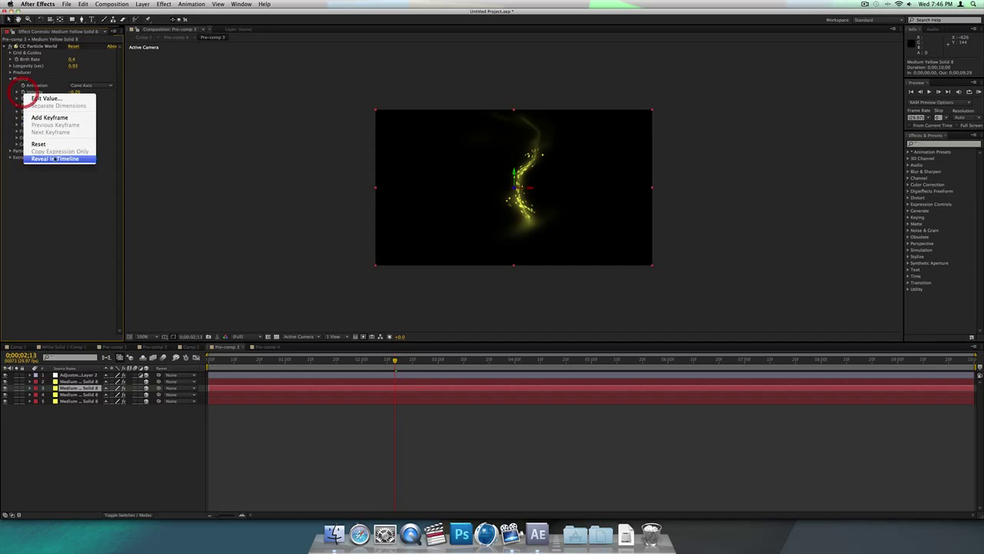
click(39, 192)
click(23, 92)
alt+click(23, 92)
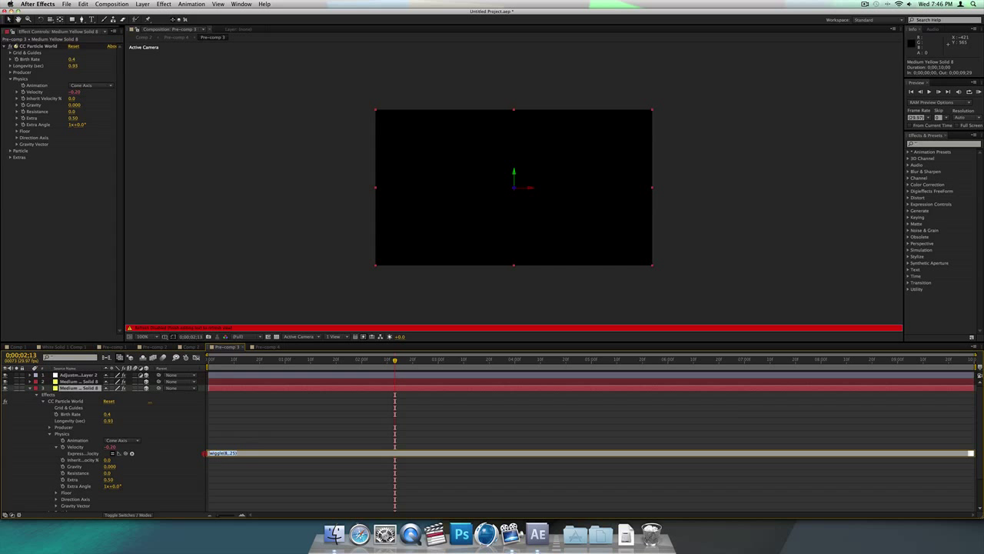
click(206, 452)
click(240, 437)
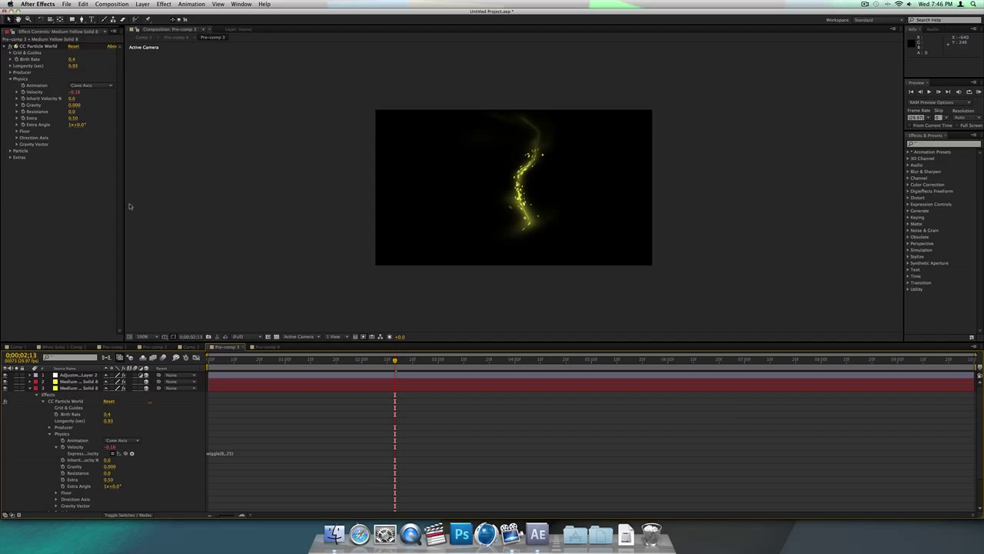
Step: Apply the wiggle(8,.25) expression to the CC Particle World Velocity of yellow solid layer 2
click(5, 46)
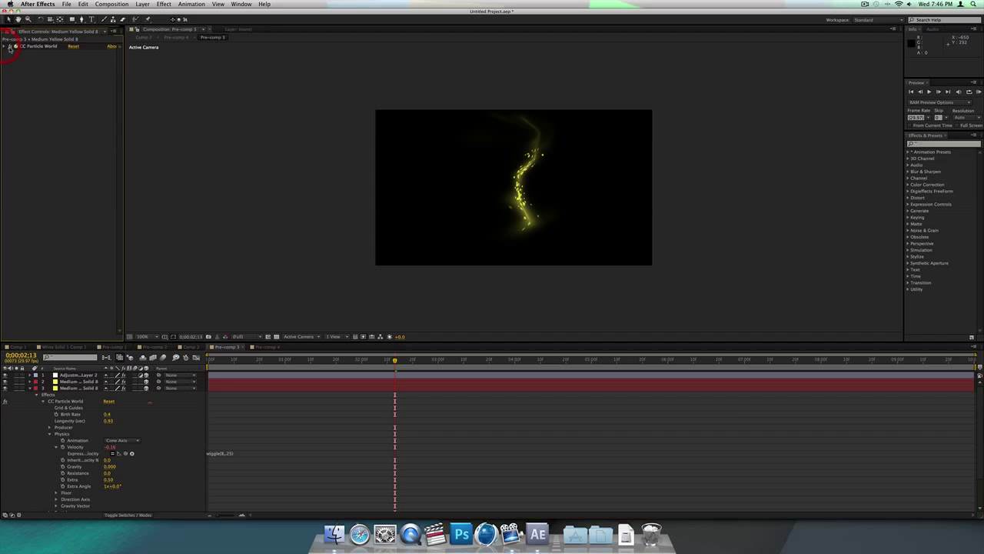
click(70, 382)
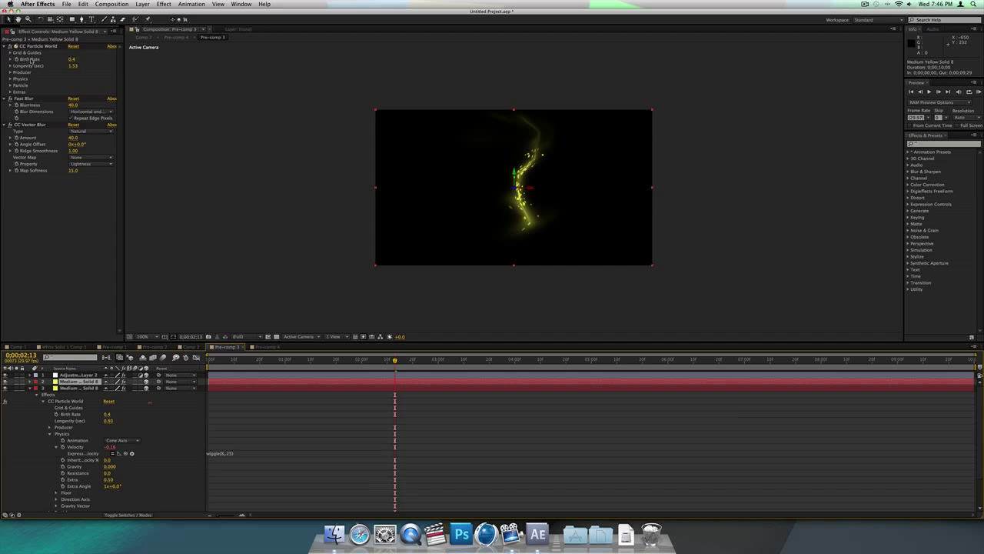
click(10, 78)
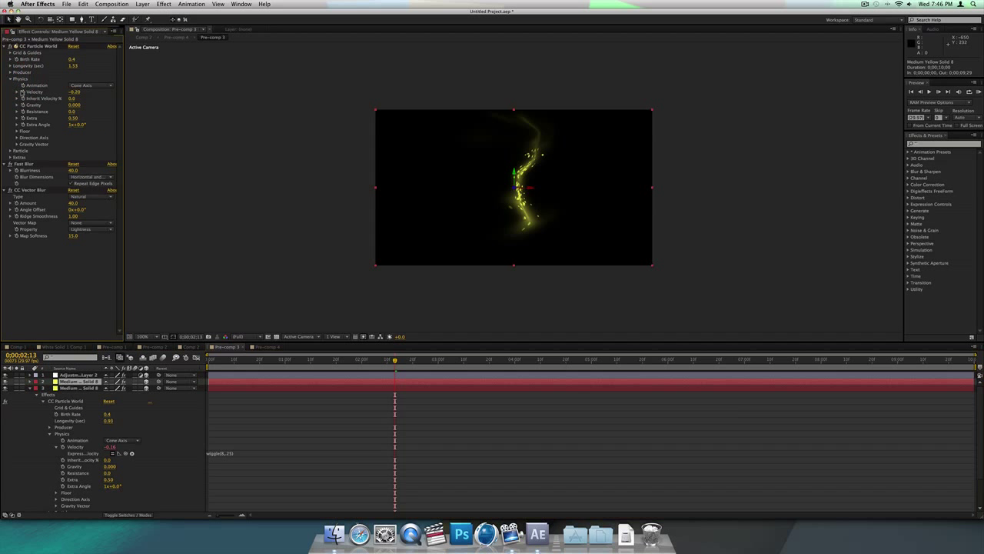
alt+click(23, 91)
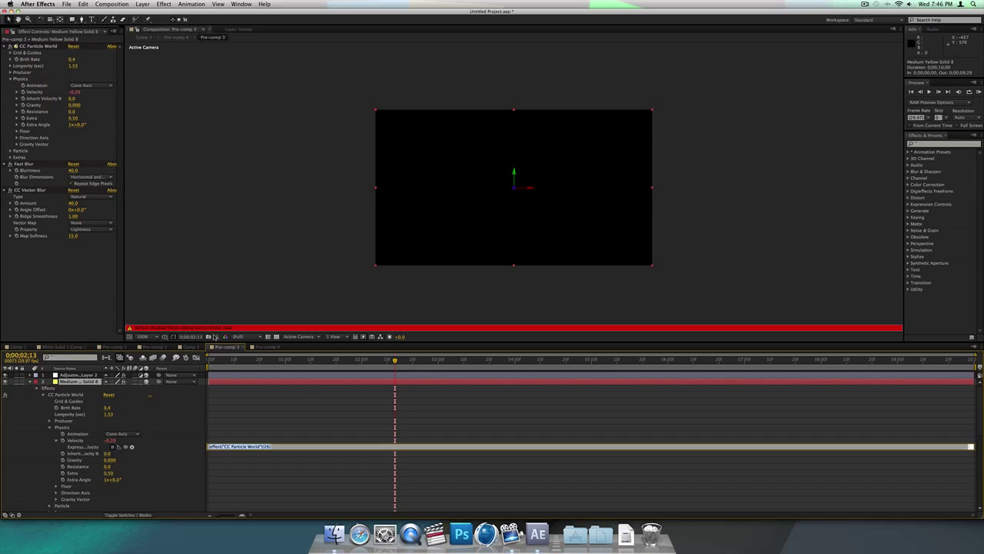
text(wiggle(6,25))
click(248, 428)
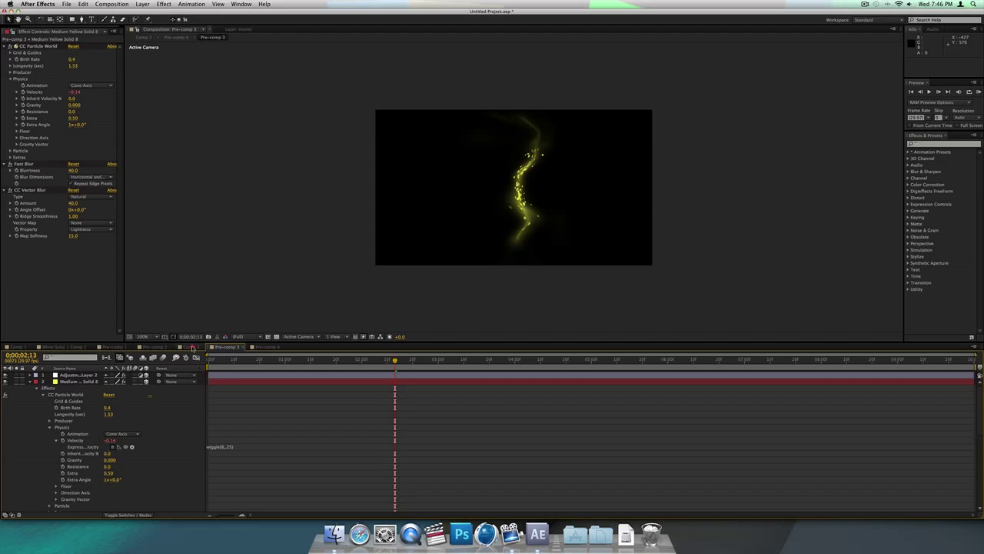
Step: Return to Comp 2 and examine the wiggling particle streams up to 0;00;02;29
click(191, 347)
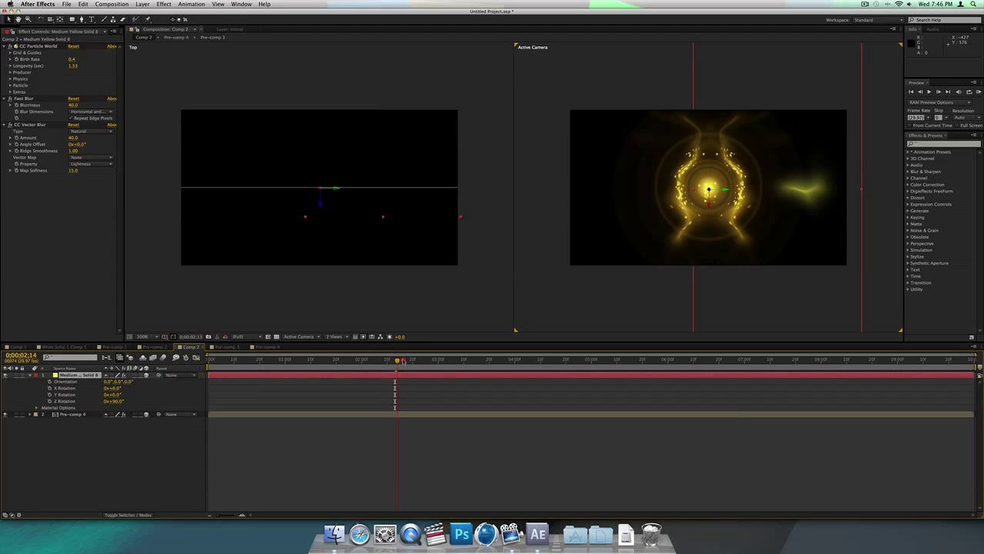
drag(403, 362, 437, 361)
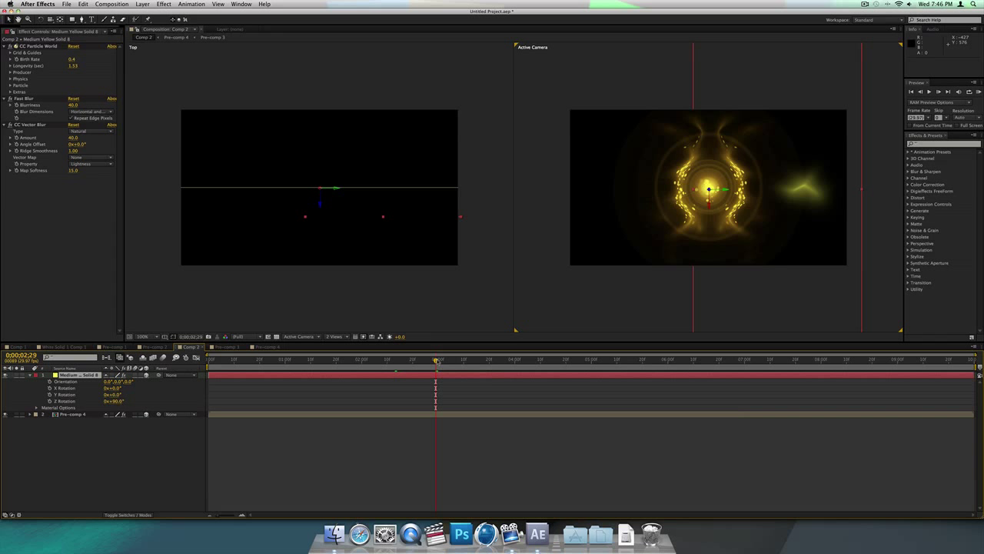
Step: Apply the expression wiggle(8,.25) to the CC Particle World Velocity of the 3D yellow wisp solid in Comp 2
click(81, 378)
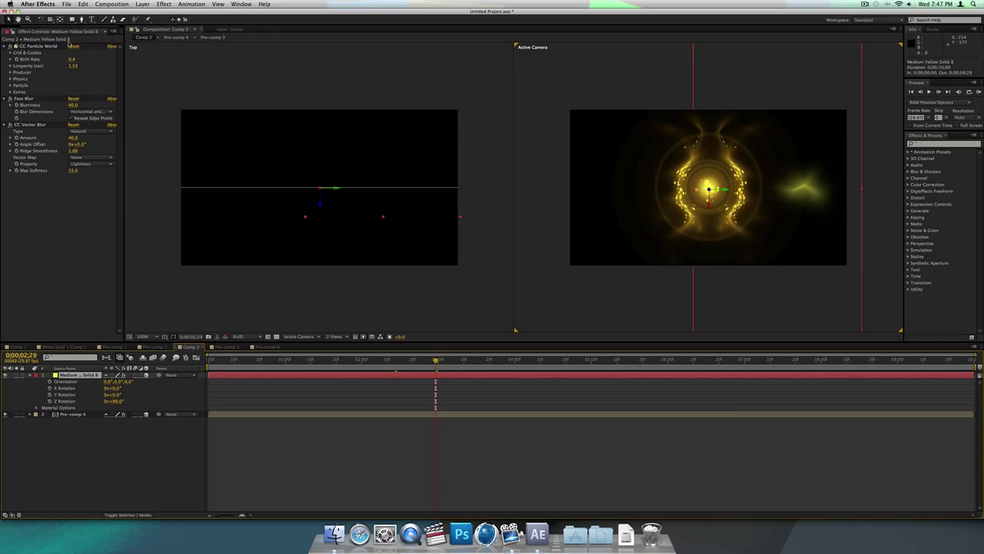
click(11, 79)
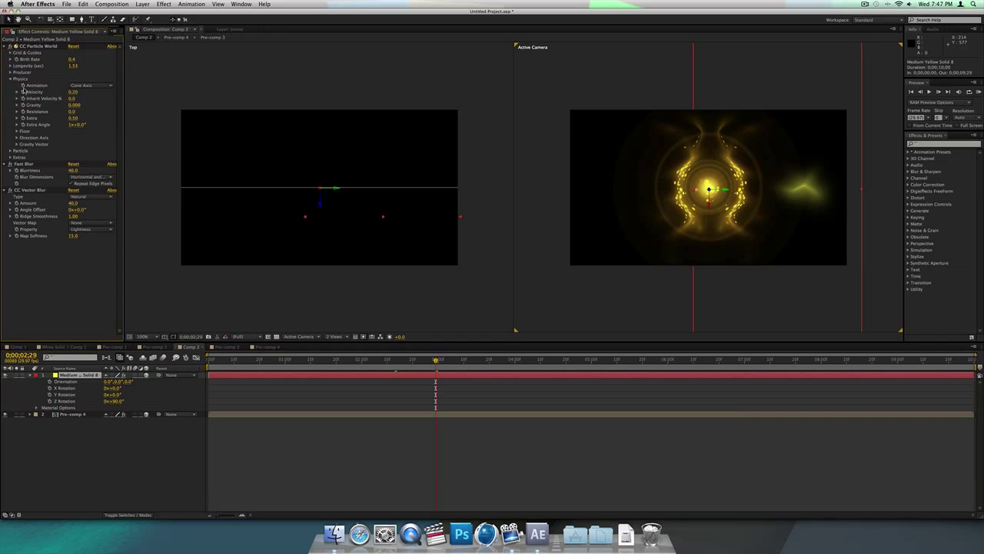
alt+click(23, 91)
text(wiggle(8,25))
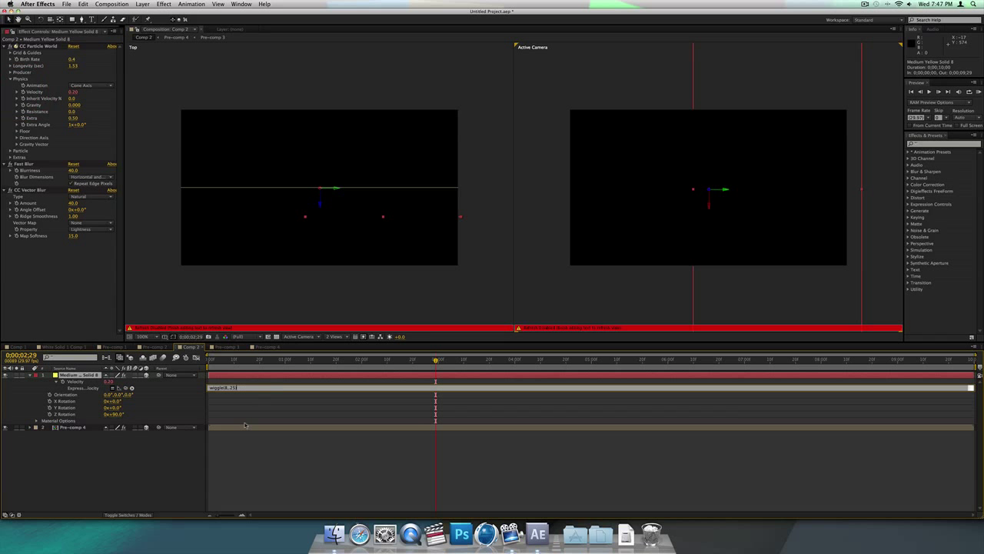
click(241, 411)
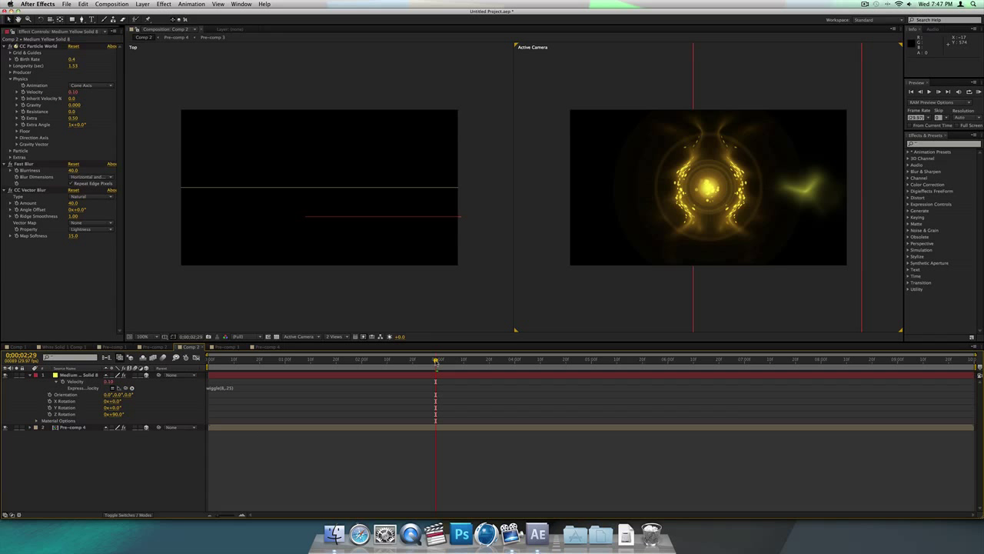
Step: Check the wiggling wisp at several times, stopping at 0;00;01;22, and duplicate its yellow solid twice
key(space)
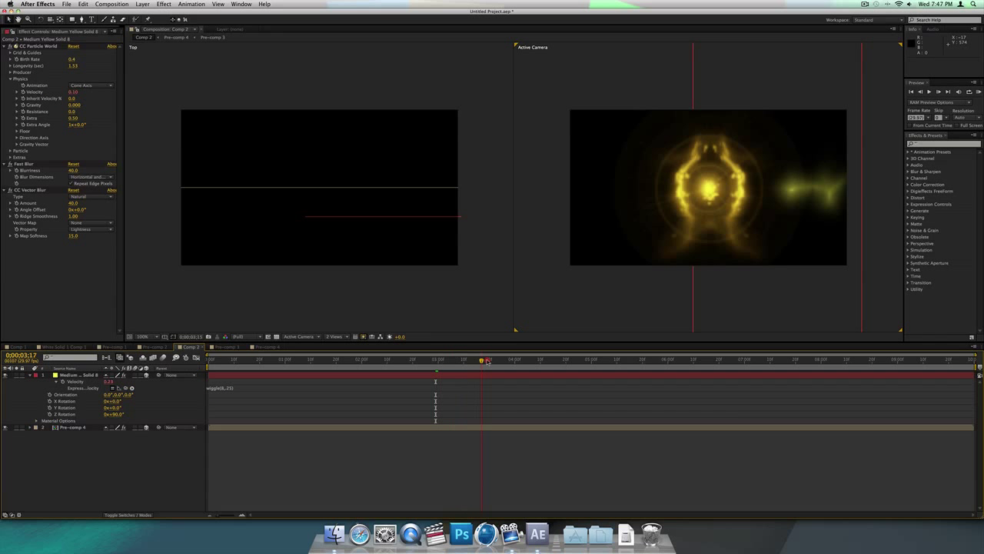
click(363, 360)
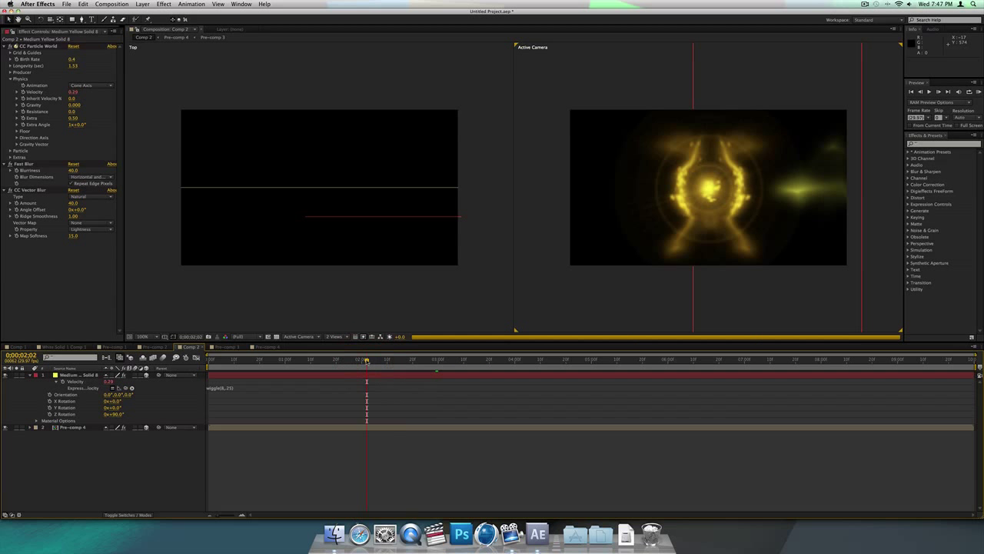
click(341, 360)
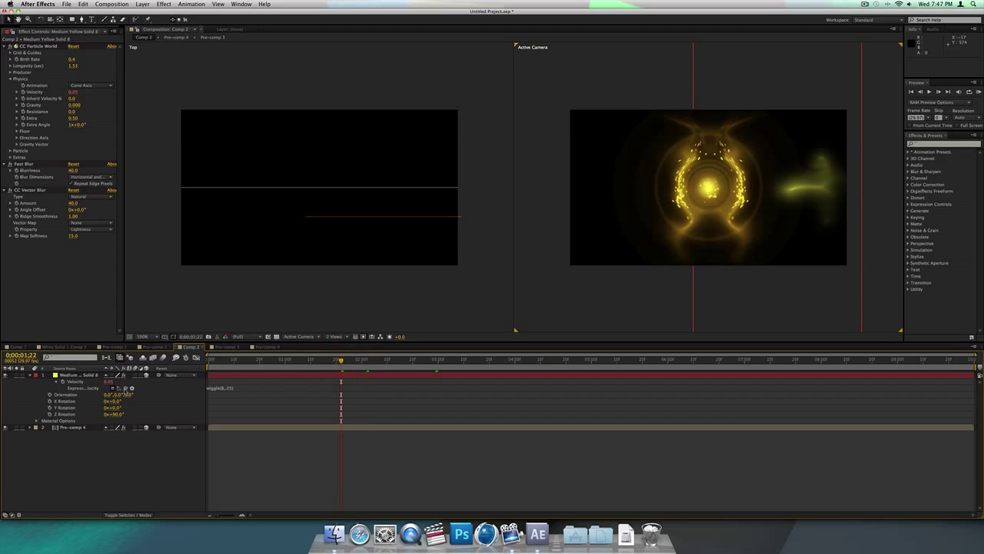
click(86, 377)
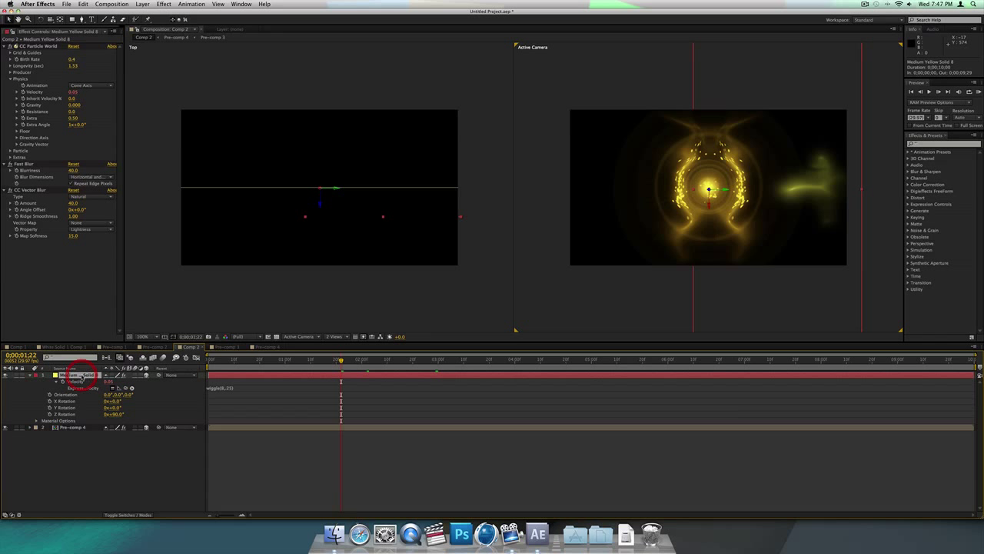
key(super+d)
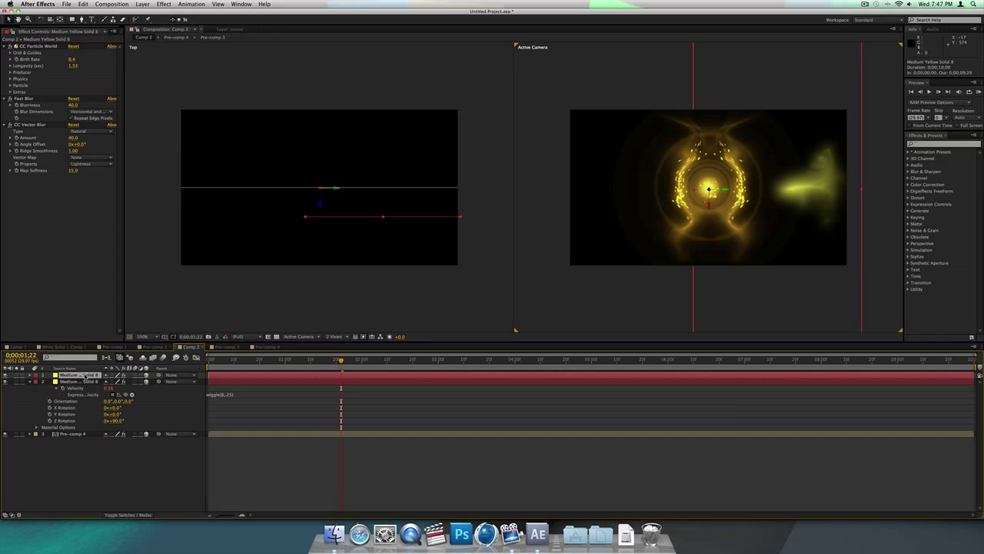
key(super+d)
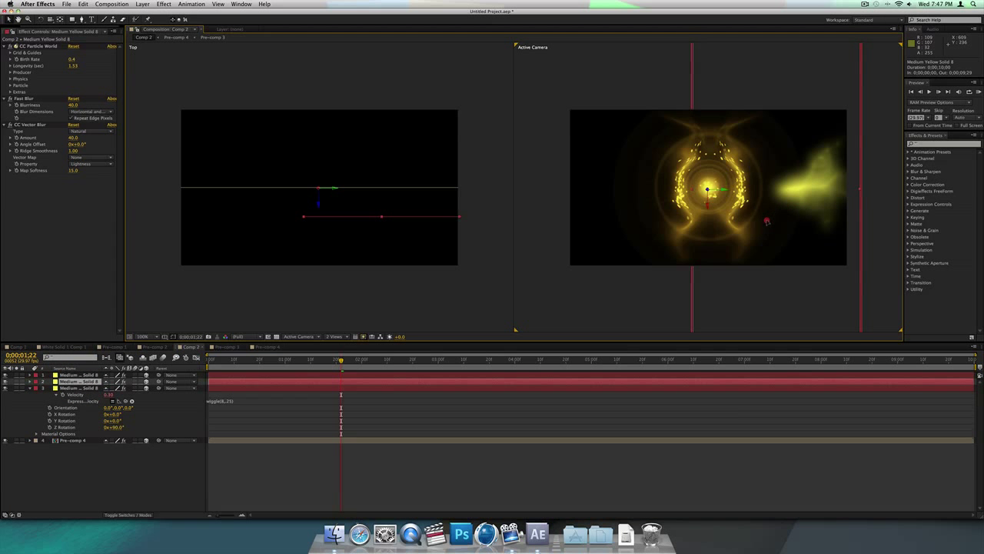
Step: Move the layer 2 wisp copy to the lower left of the rings and bring it 75 px closer in Z
drag(767, 221, 730, 238)
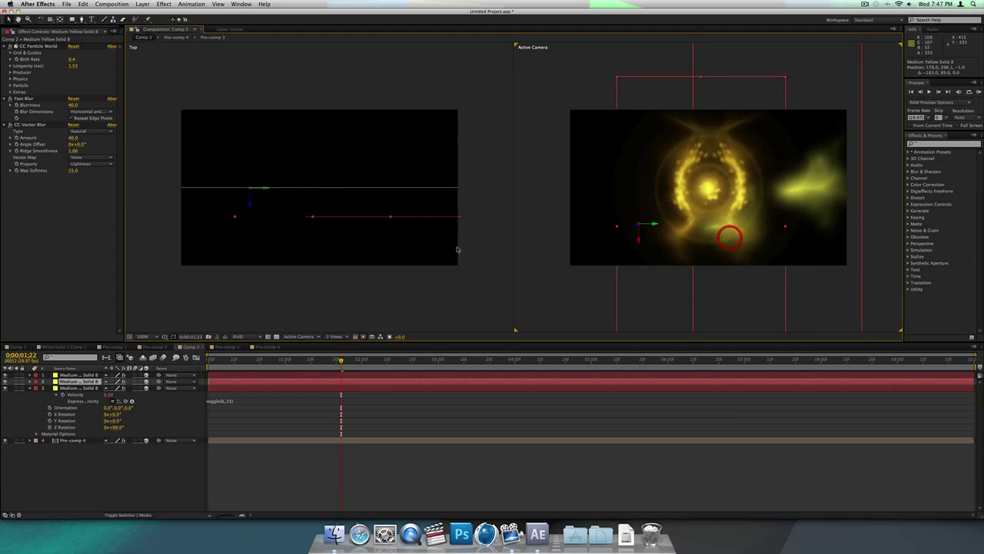
drag(251, 205, 251, 234)
click(698, 240)
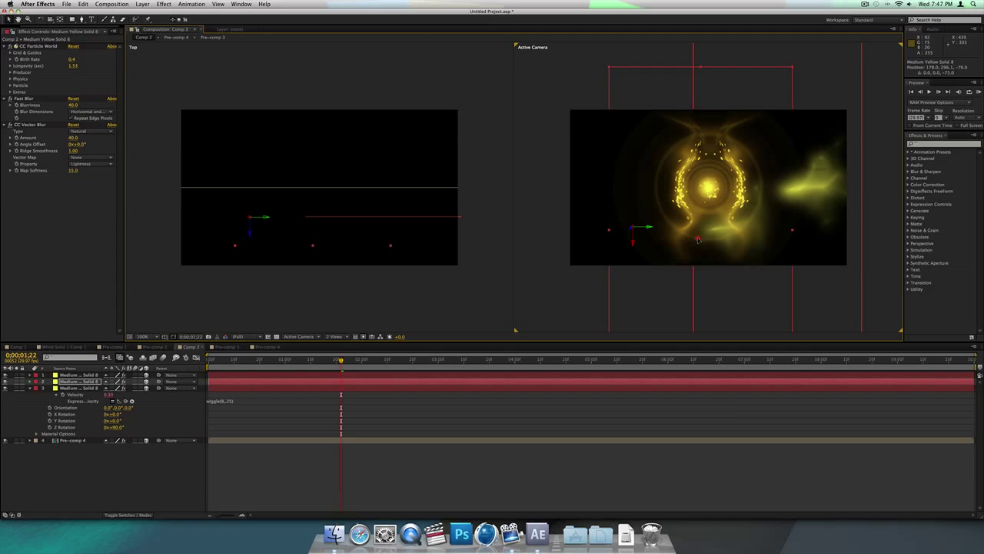
Step: Move the layer 1 wisp copy behind and left of the rings, to about -20, 194, 134
click(91, 377)
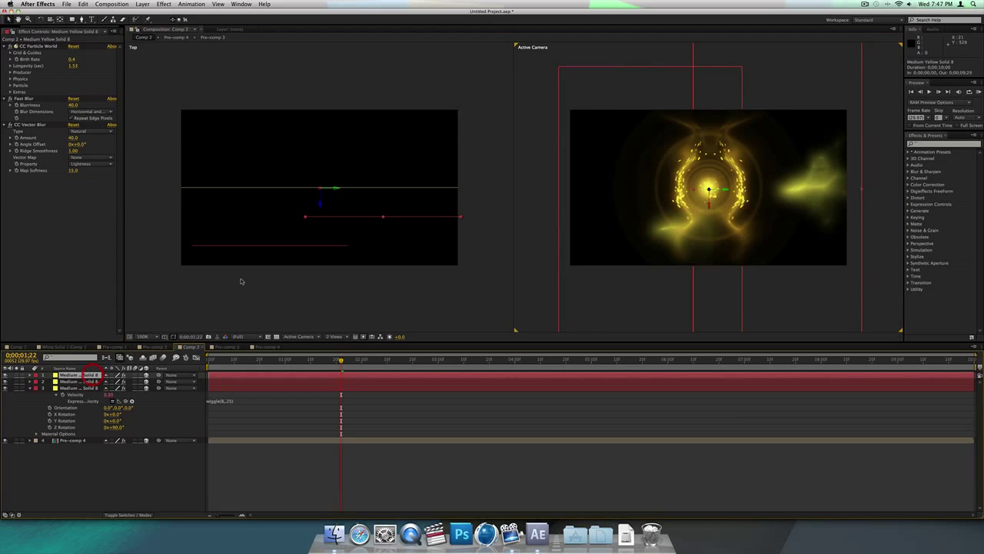
drag(323, 209, 331, 141)
drag(793, 229, 668, 223)
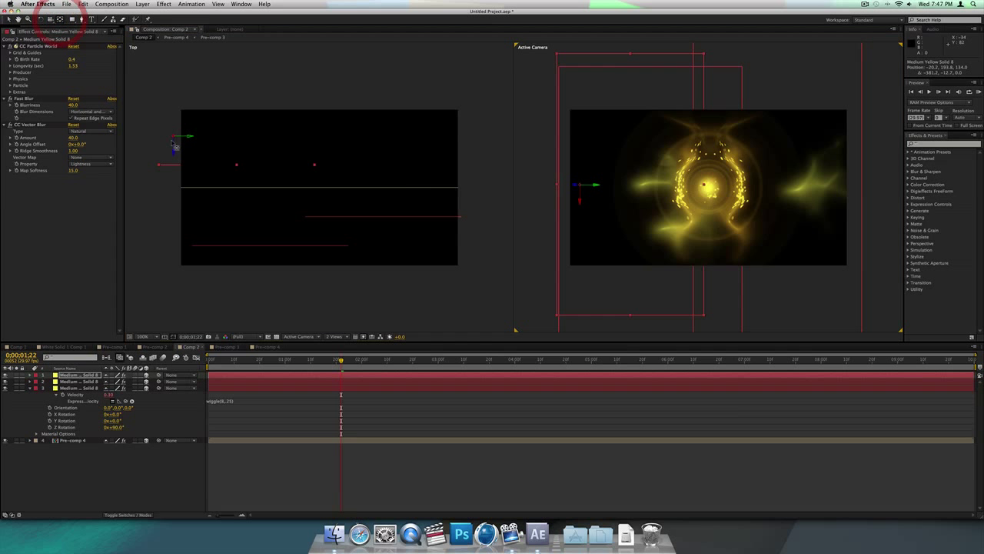
Step: Shift the anchor points of both wisp copies, layers 1 and 2, to the centre of the rings
drag(179, 141, 323, 195)
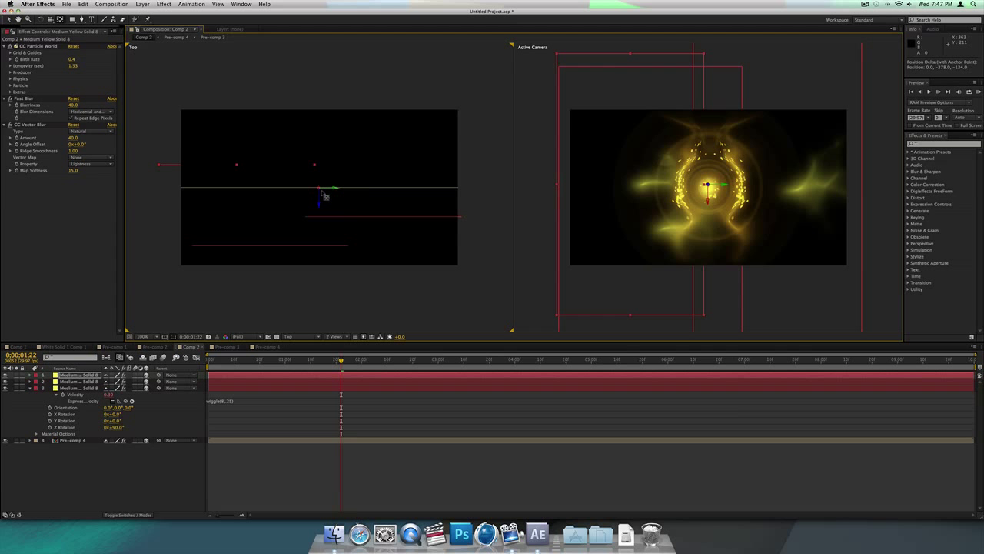
drag(712, 191, 714, 193)
click(90, 382)
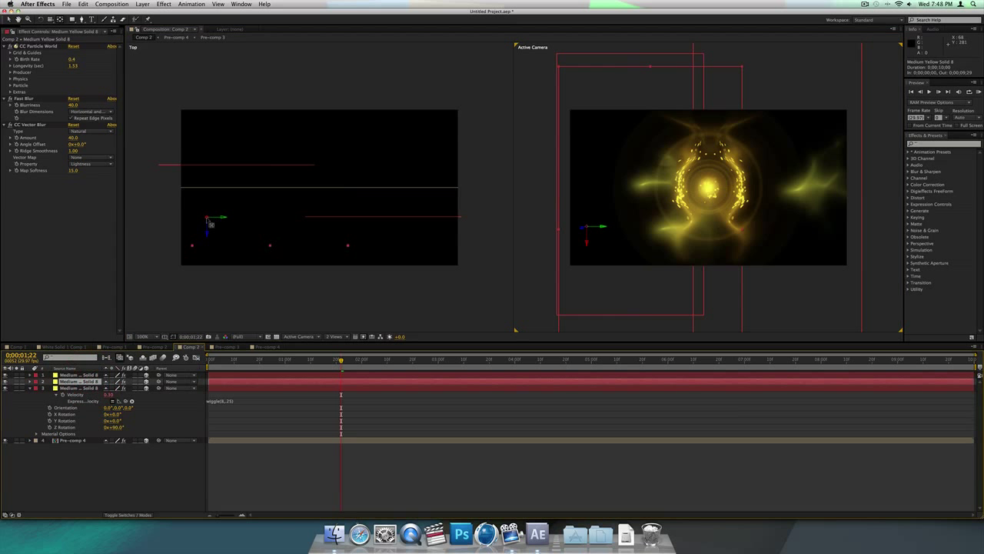
drag(210, 222, 318, 191)
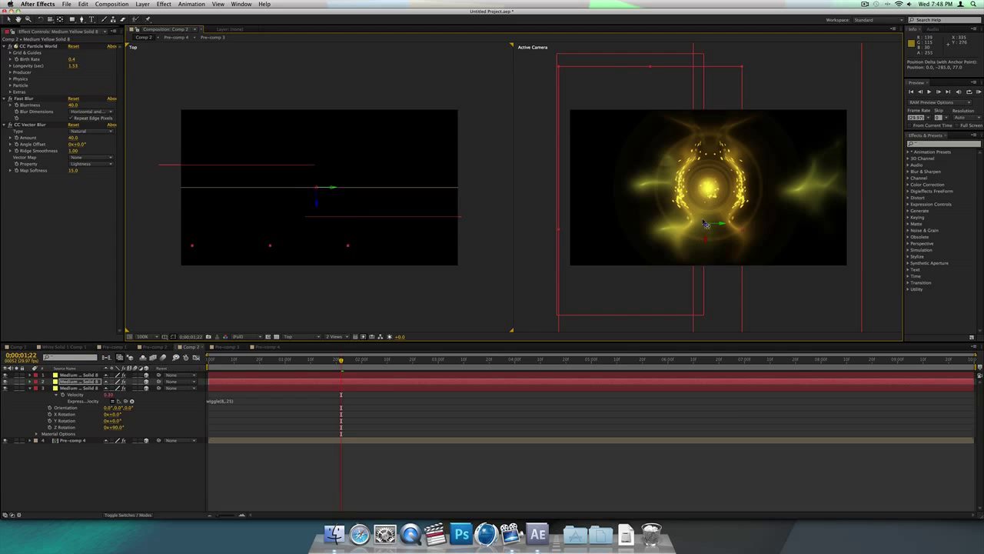
drag(704, 223, 711, 192)
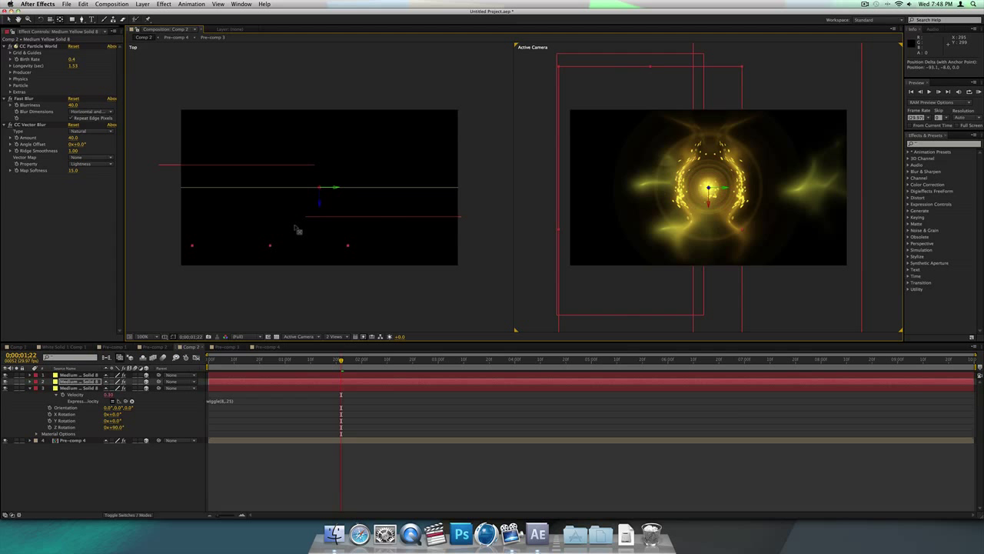
Step: Reveal the rotation of all three wisp solids and set Y Rotation keyframes at 0;00;01;13
click(32, 388)
click(80, 387)
shift+click(80, 375)
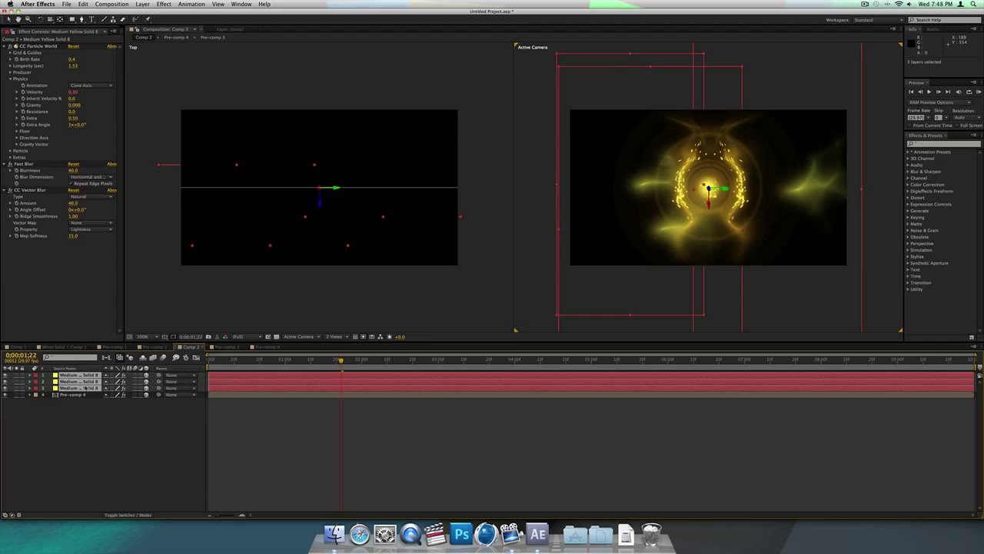
key(r)
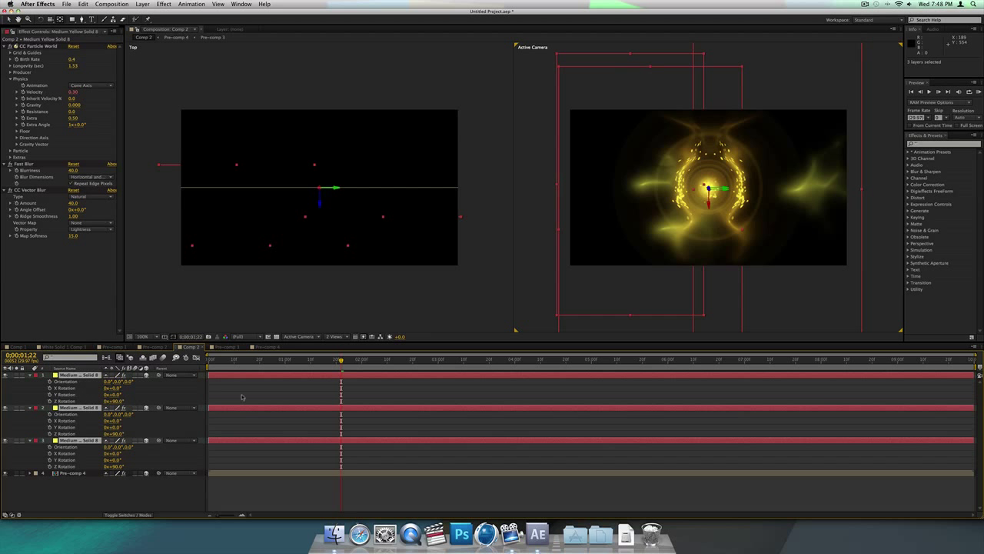
drag(341, 361, 318, 362)
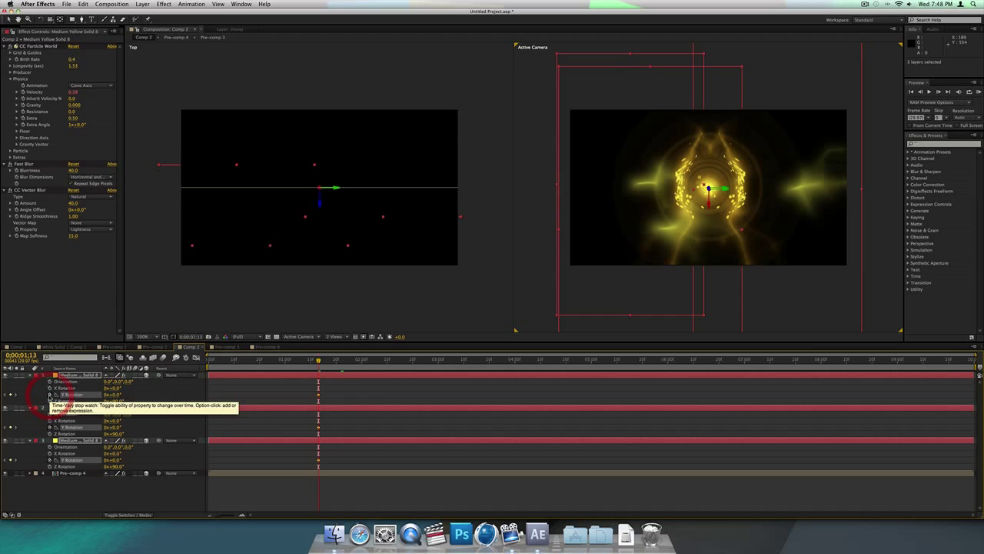
click(49, 394)
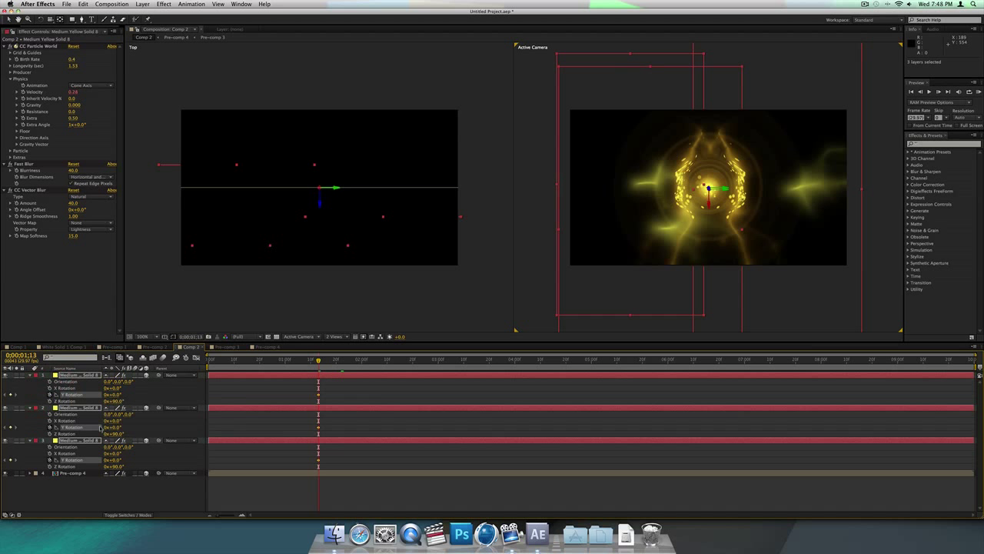
Step: Set the Y Rotation of the three wisp solids to 190° at 0;00;03;00
click(403, 362)
click(438, 362)
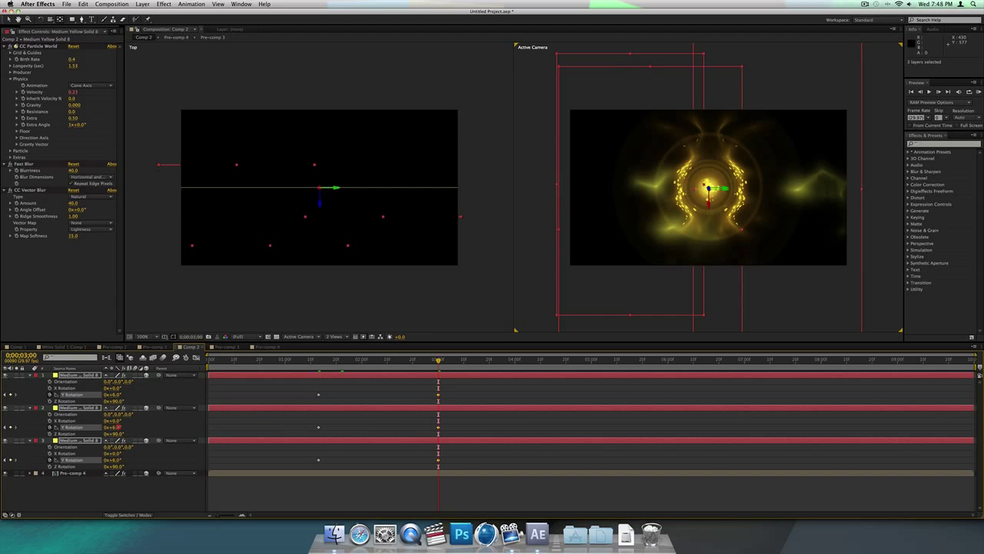
drag(117, 427, 194, 436)
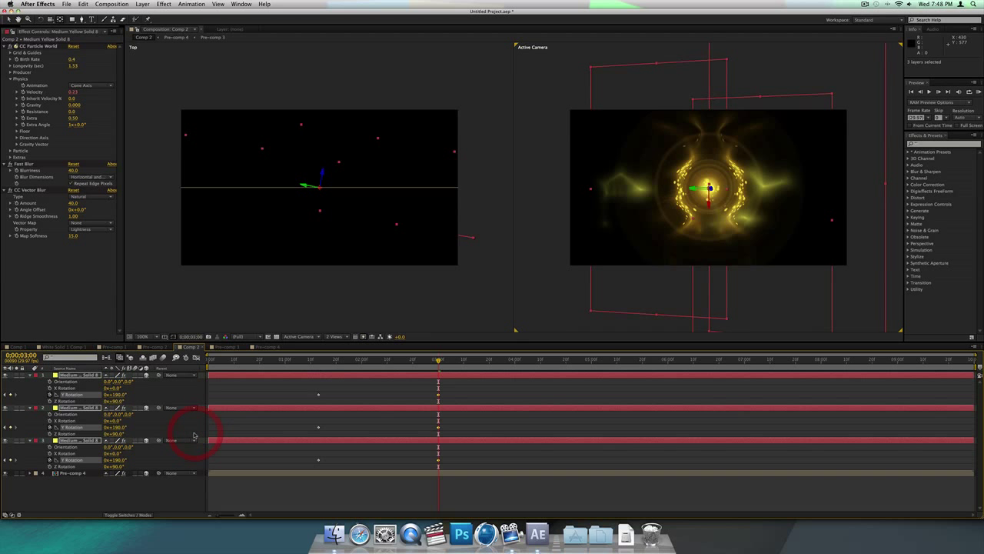
Step: Limit the work area from 0;00;01;09 to just past the last keyframes and preview the wisps orbiting the rings
click(308, 361)
drag(210, 370, 308, 362)
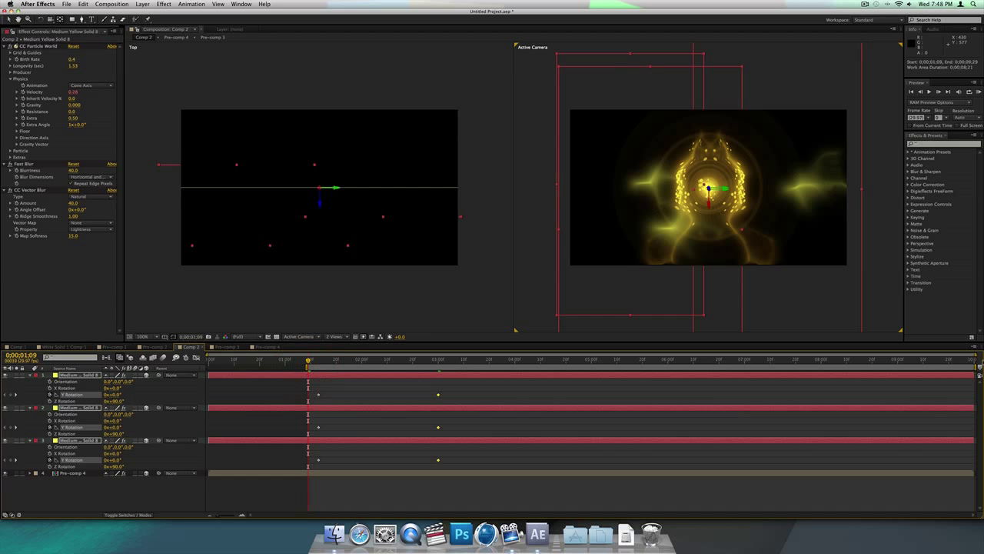
drag(973, 366, 451, 369)
click(979, 91)
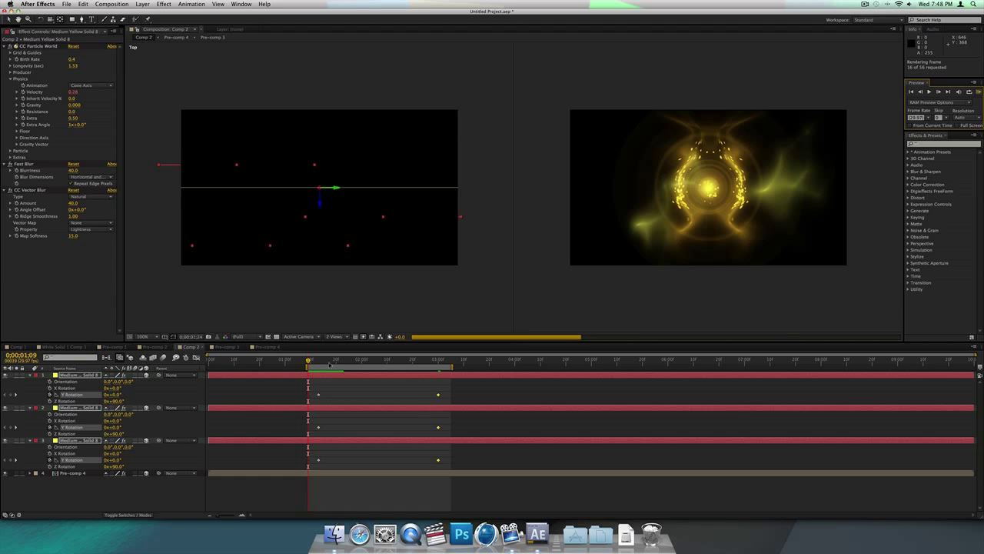
key(Page_Down)
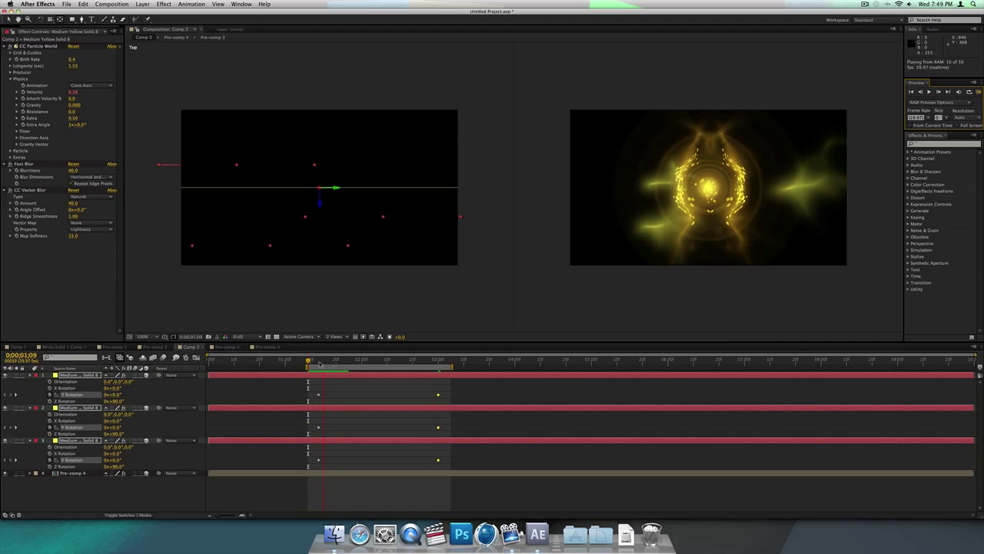
drag(318, 363, 373, 363)
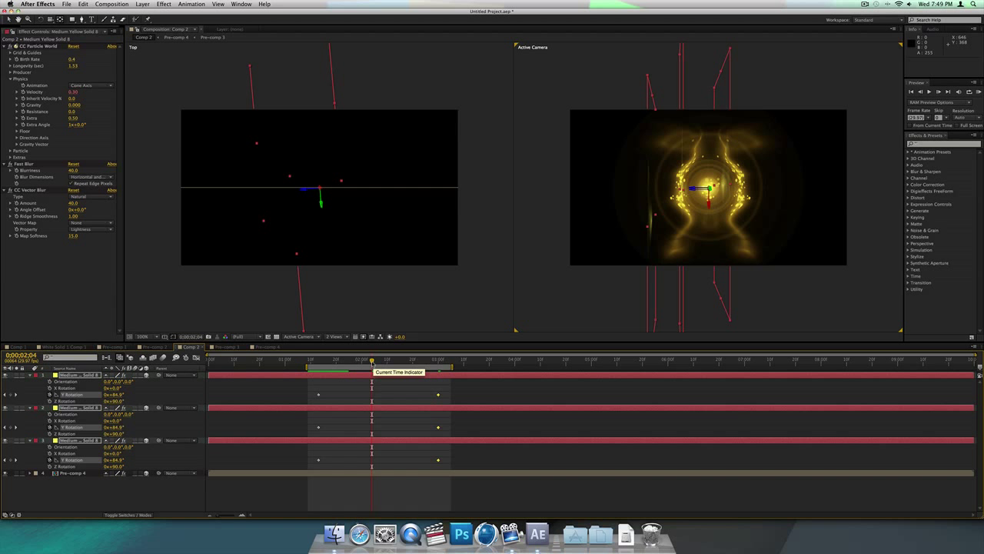
mouse_move(372, 362)
mouse_down()
mouse_move(335, 362)
mouse_move(413, 361)
mouse_move(362, 362)
mouse_up()
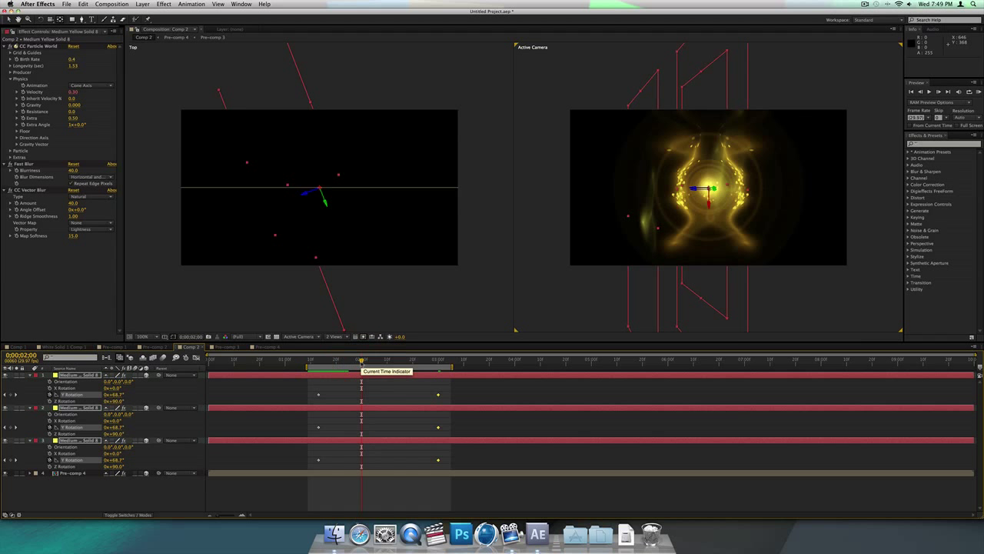
Step: Collapse the wisp layers' properties and extend the work area to the full composition, 0;00;00;00 to 0;00;09;29
click(30, 441)
click(79, 431)
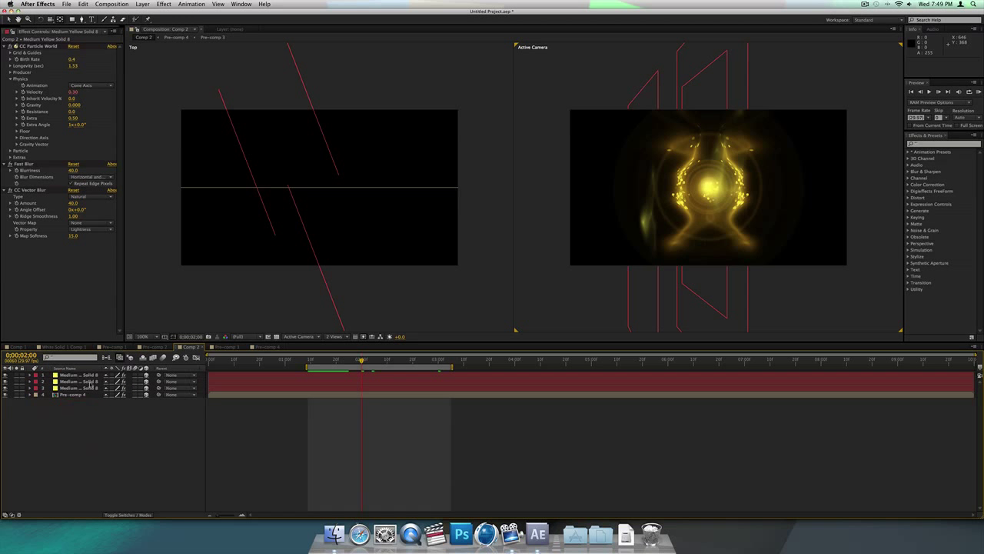
drag(336, 362, 206, 366)
drag(452, 367, 977, 367)
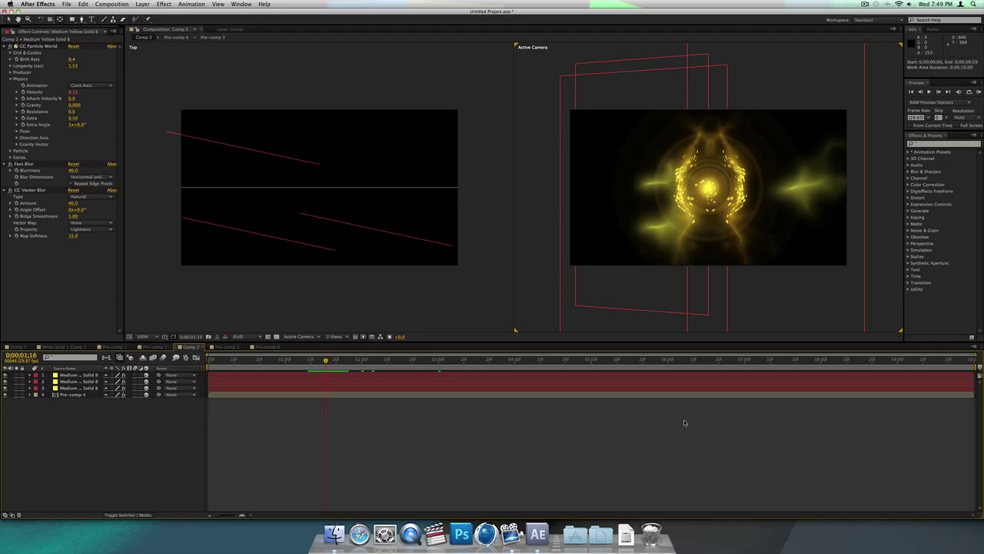
Step: Pre-compose the three wisp solids together with Pre-comp 4, moving all attributes into the new composition
click(75, 395)
shift+click(76, 374)
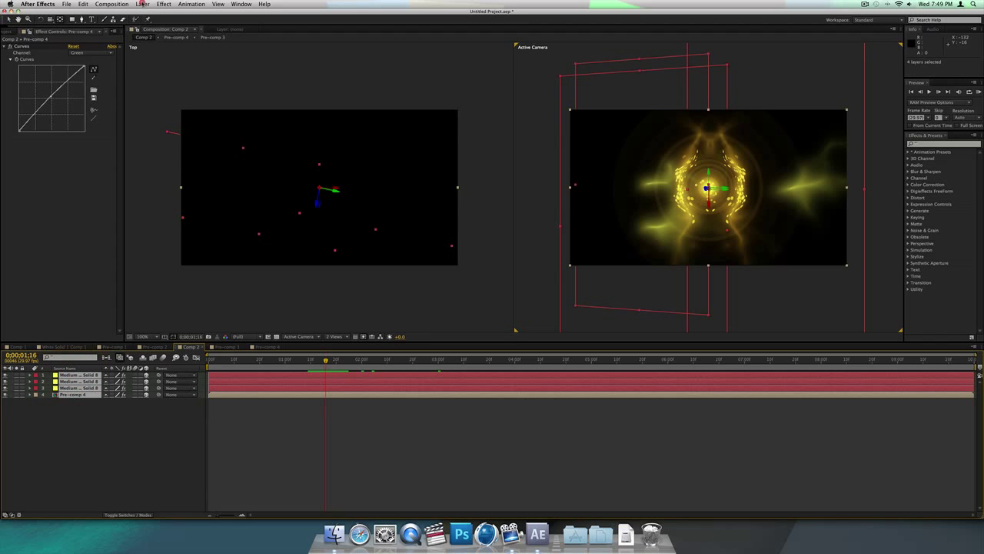
click(142, 4)
click(181, 266)
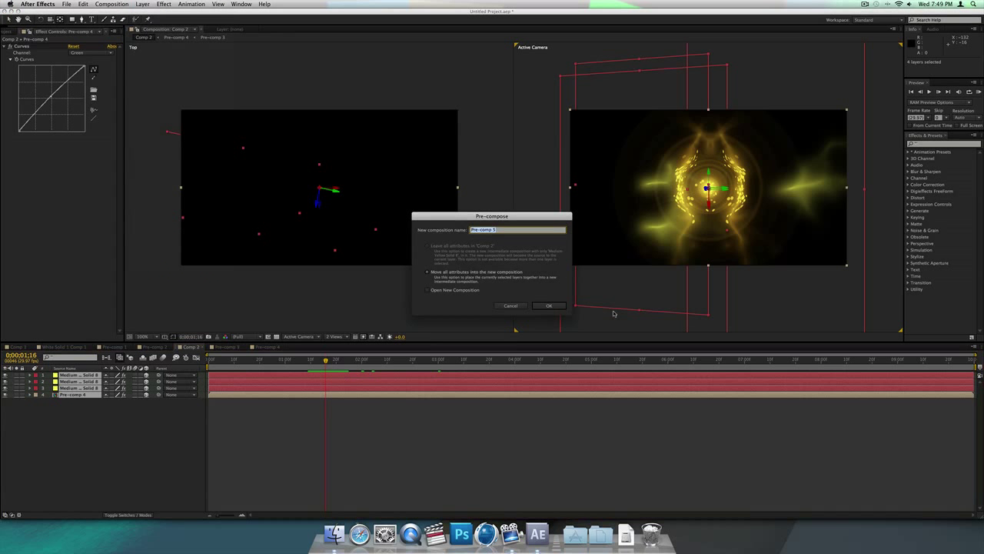
click(549, 306)
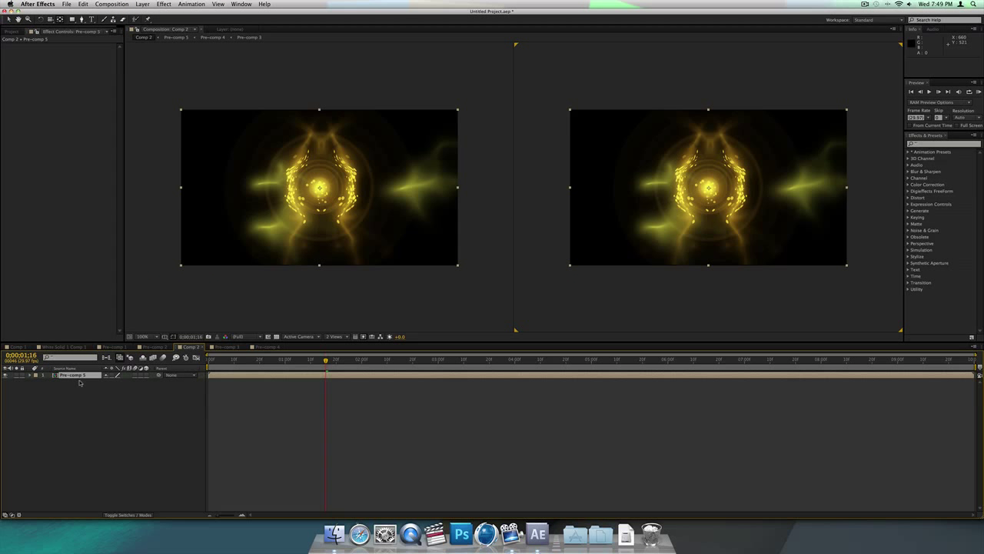
Step: Try a Tint effect on Pre-comp 5, mapping white to a dark golden orange with Amount to Tint at 40%
click(161, 4)
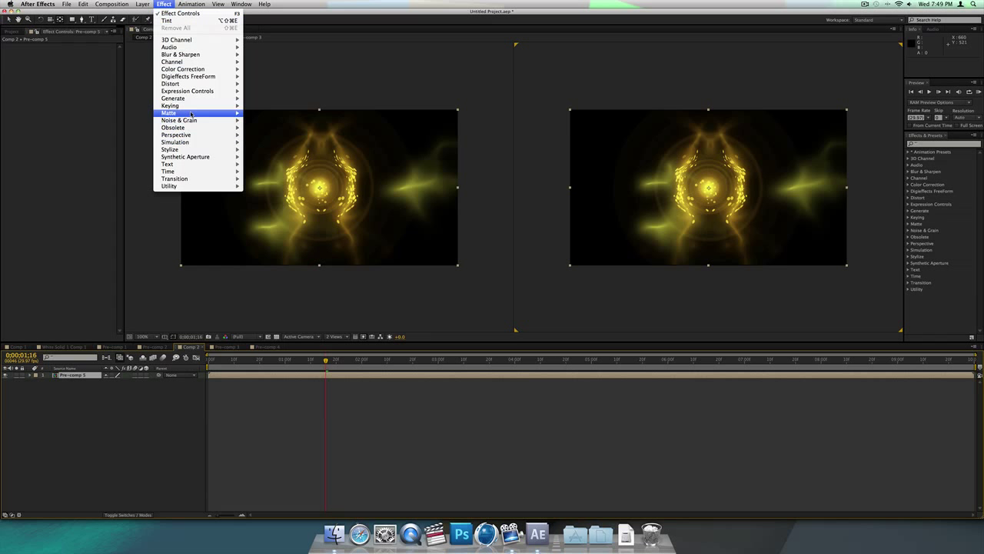
mouse_move(223, 69)
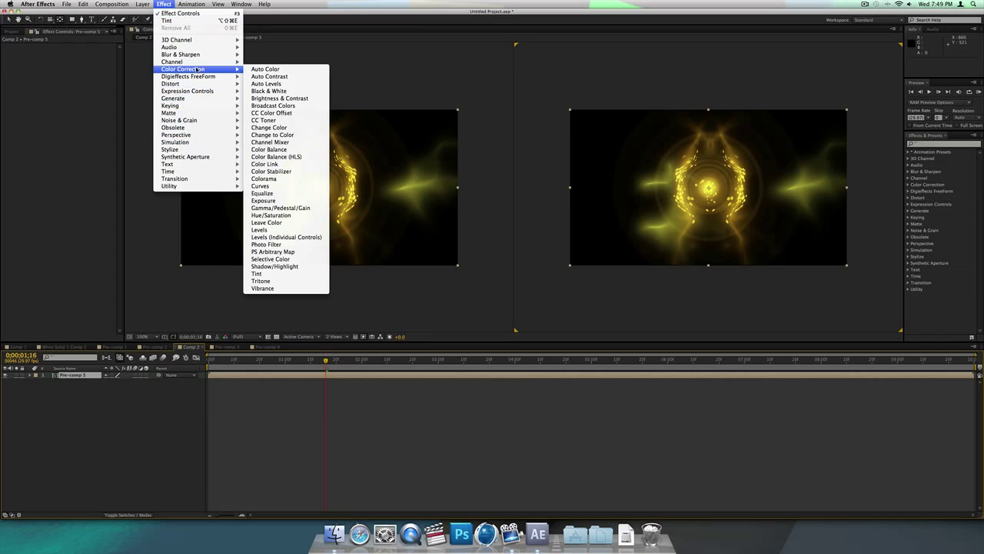
click(301, 274)
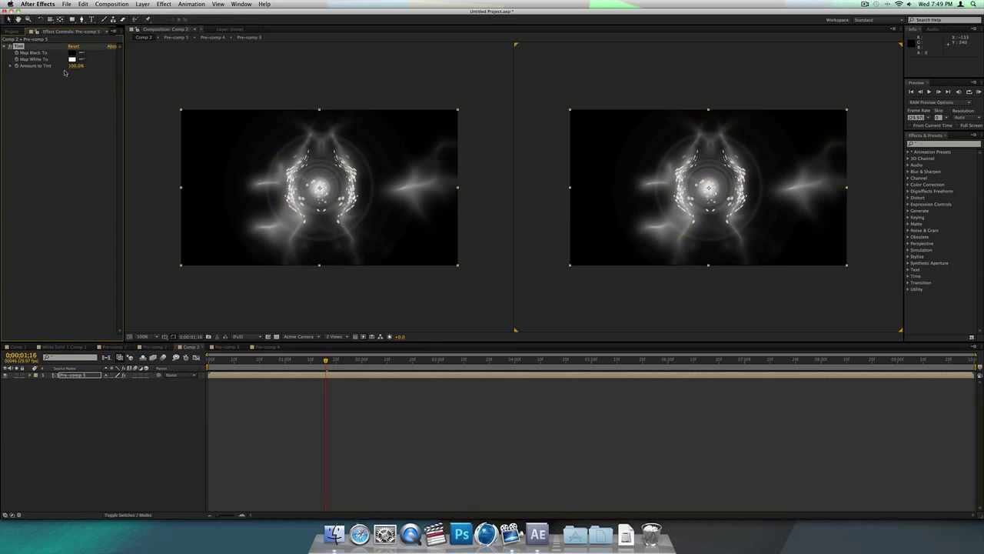
click(72, 59)
drag(515, 309, 513, 305)
click(460, 220)
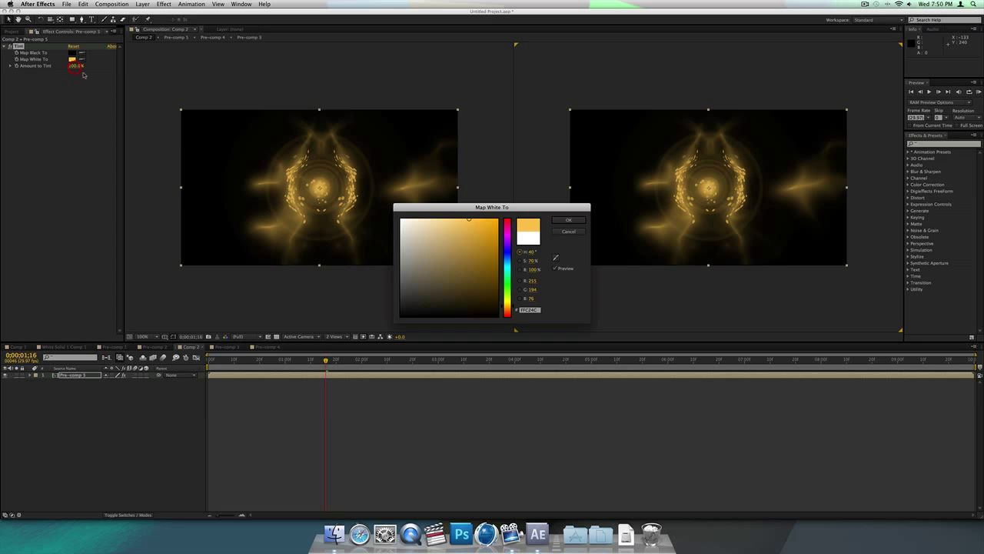
drag(469, 246, 493, 249)
click(567, 222)
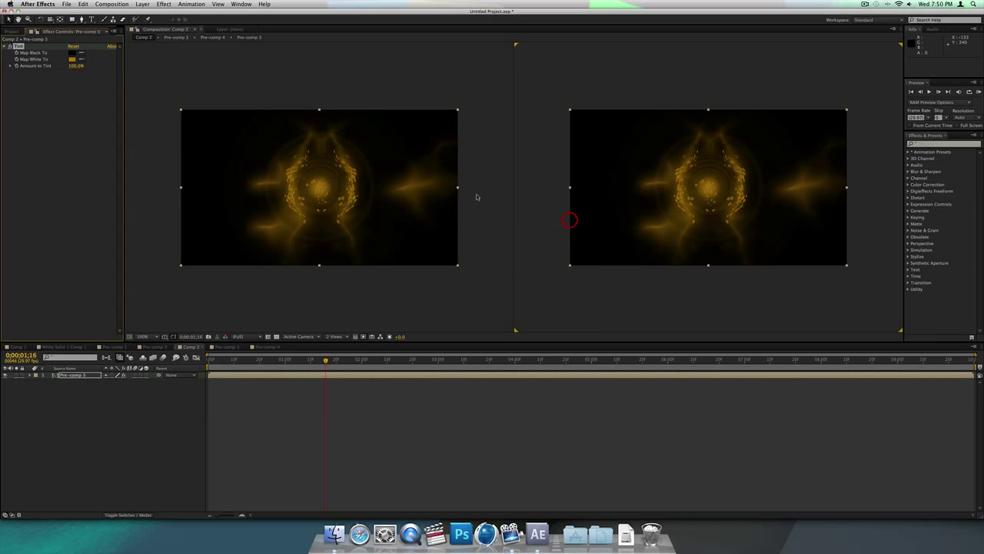
drag(75, 66, 50, 66)
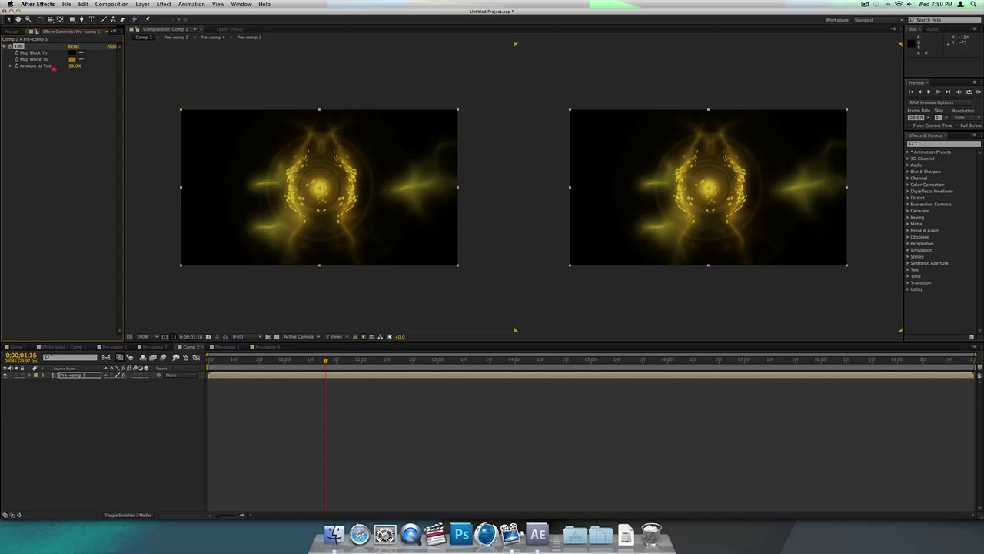
Step: Compare Pre-comp 5 with and without the Tint effect, and delete the effect
click(10, 46)
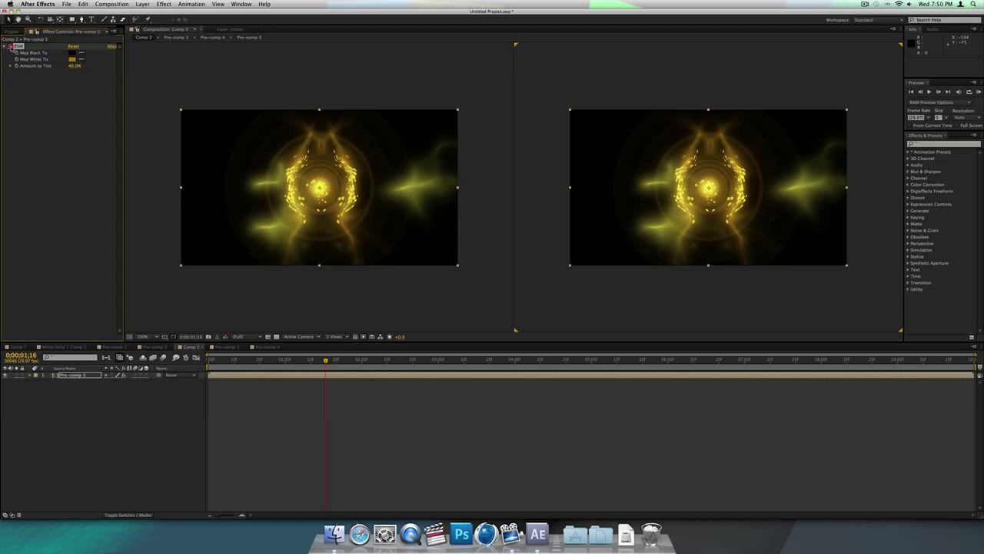
click(10, 46)
click(10, 46)
click(10, 46)
click(10, 46)
click(28, 48)
key(Delete)
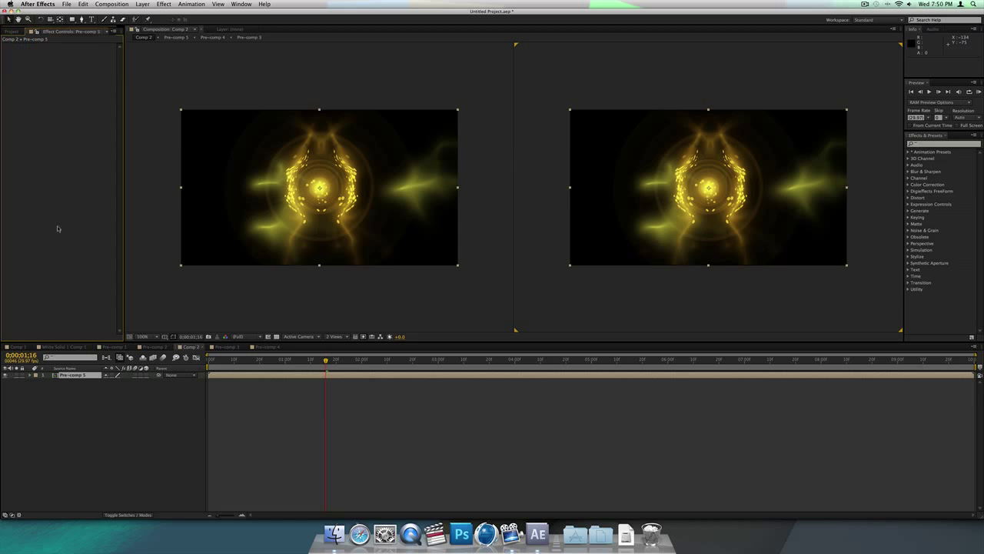
Step: Open the Pre-comp 5 composition and apply a Tint effect to its three wisp solids
click(81, 376)
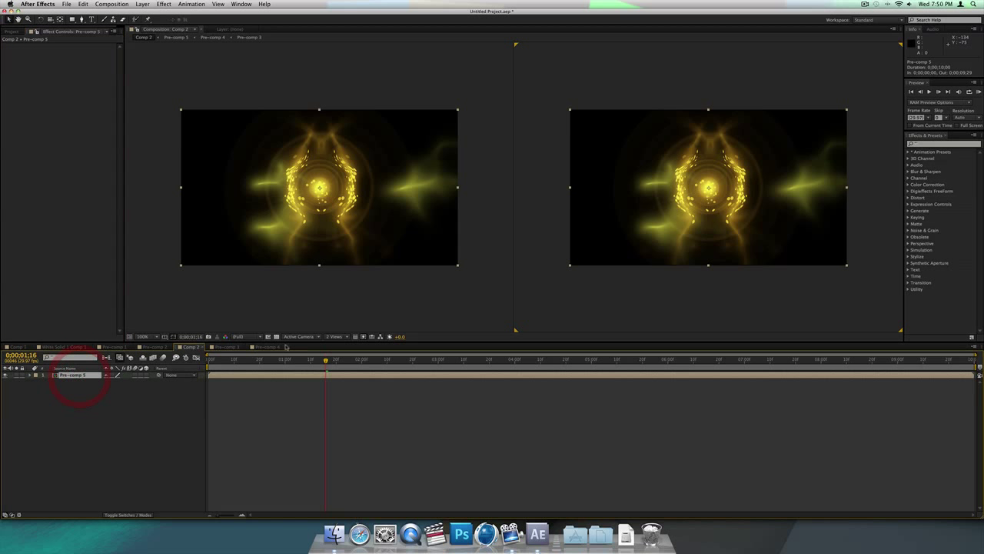
right_click(90, 376)
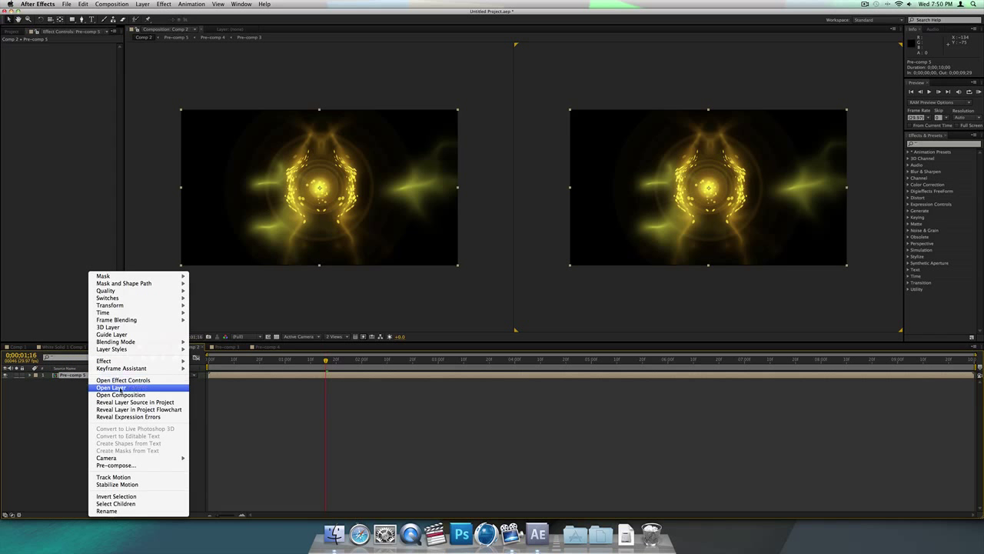
click(131, 395)
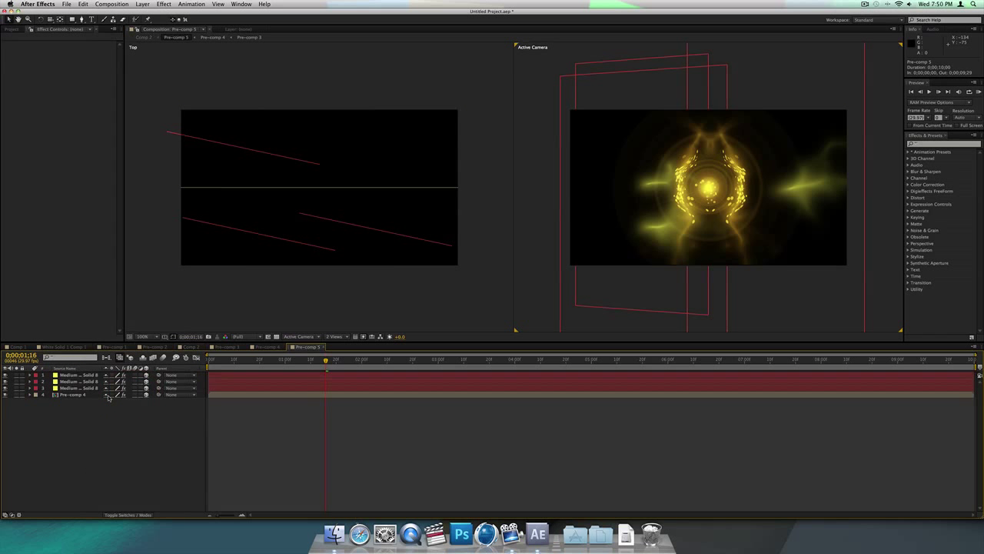
click(79, 387)
shift+click(77, 375)
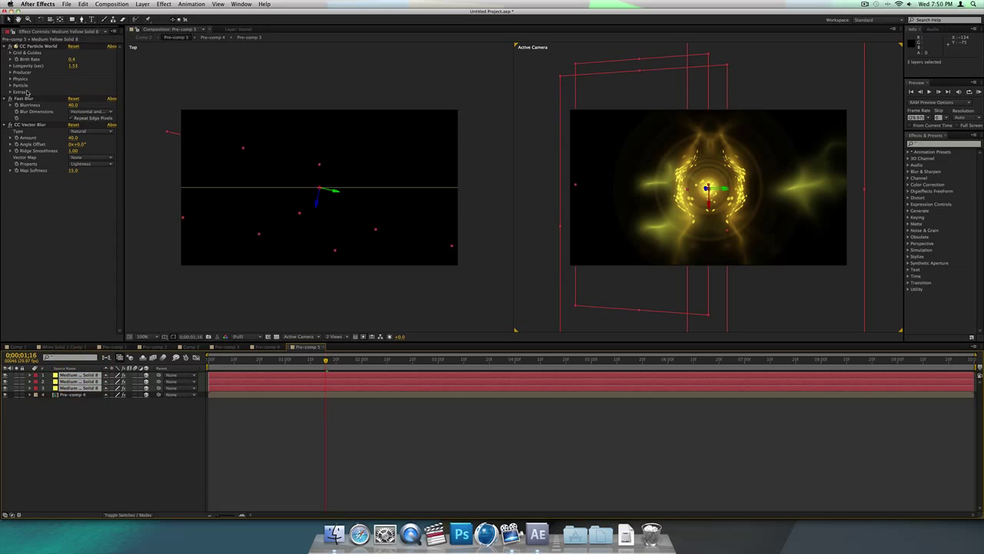
click(161, 4)
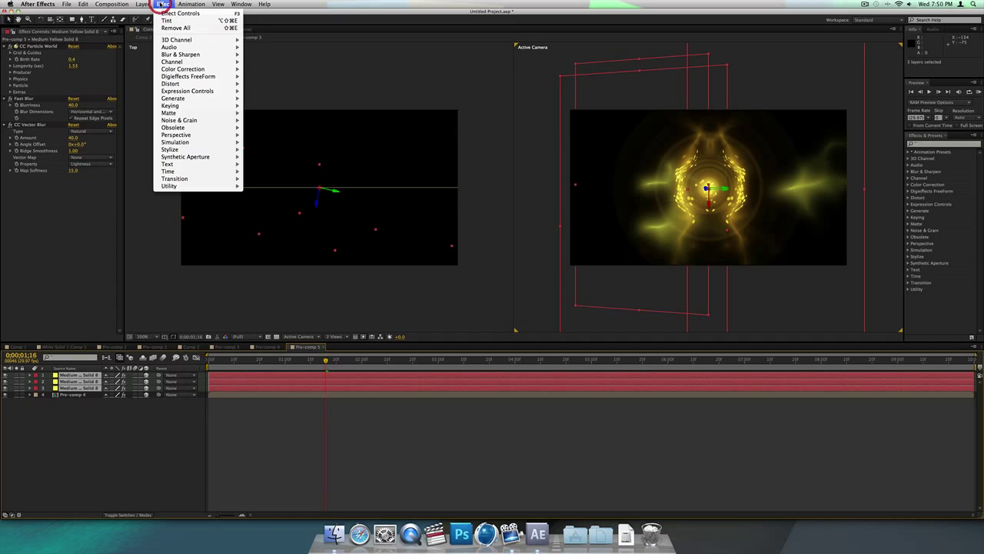
mouse_move(199, 71)
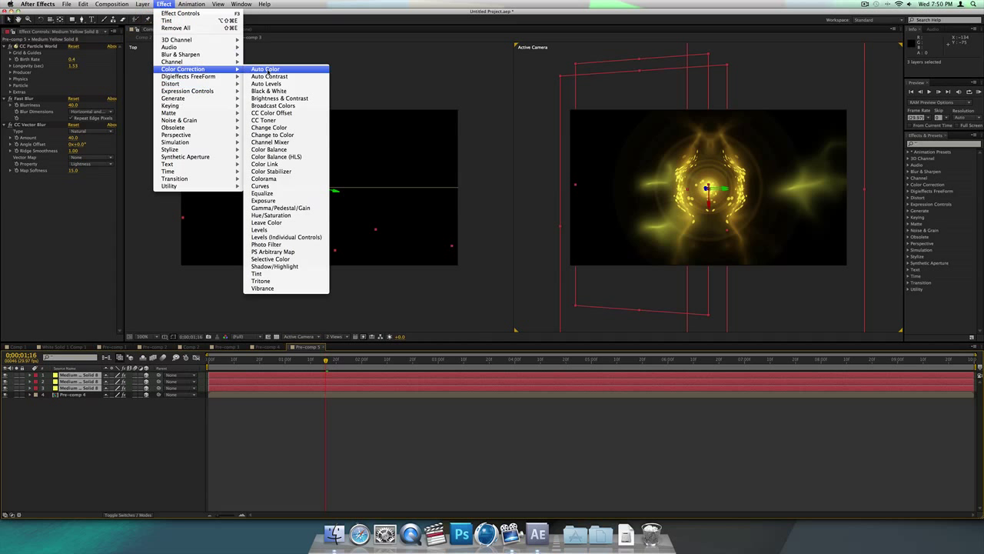
click(266, 274)
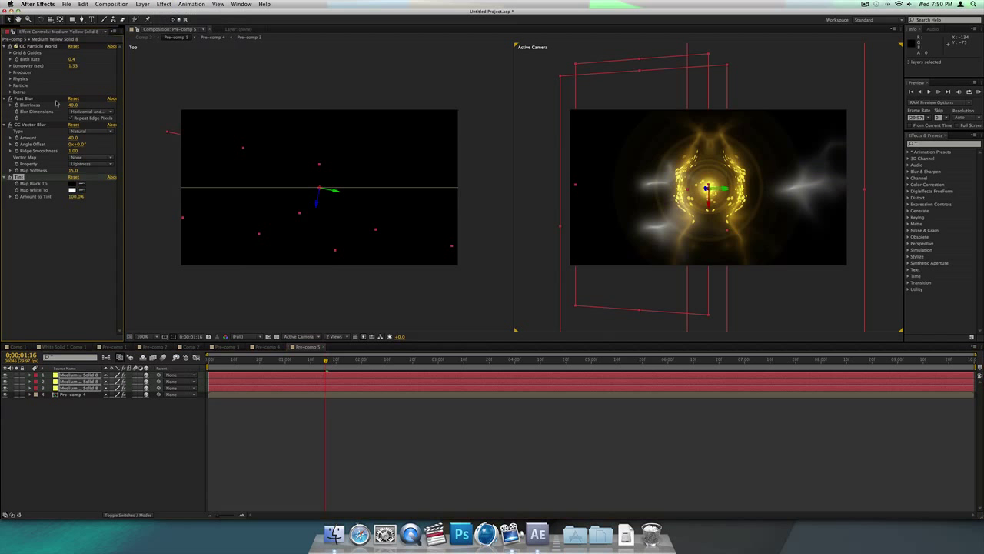
Step: Map the wisps' Tint white to golden yellow CFAF30, sampled from the glowing centre of the rings
click(74, 189)
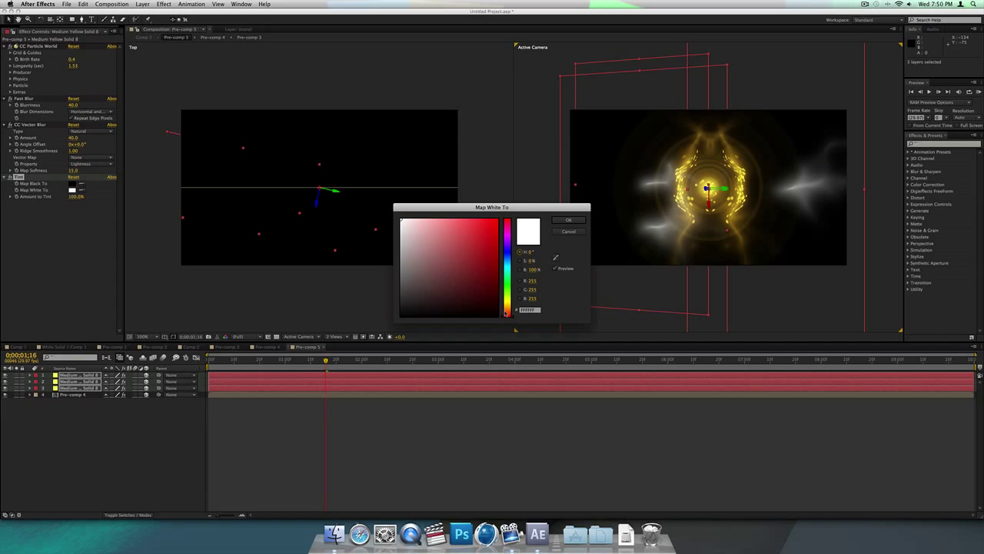
click(508, 306)
click(508, 309)
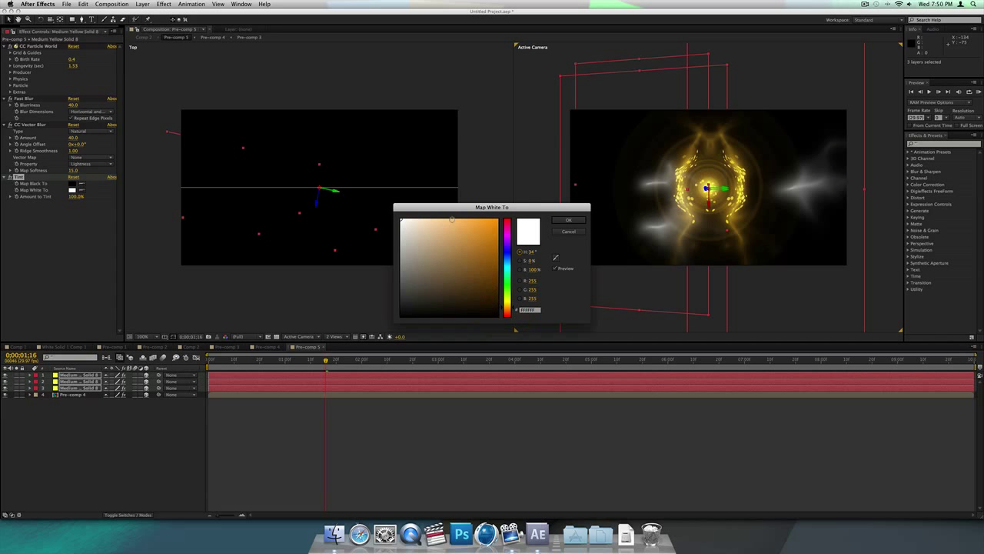
click(454, 222)
drag(460, 222, 472, 235)
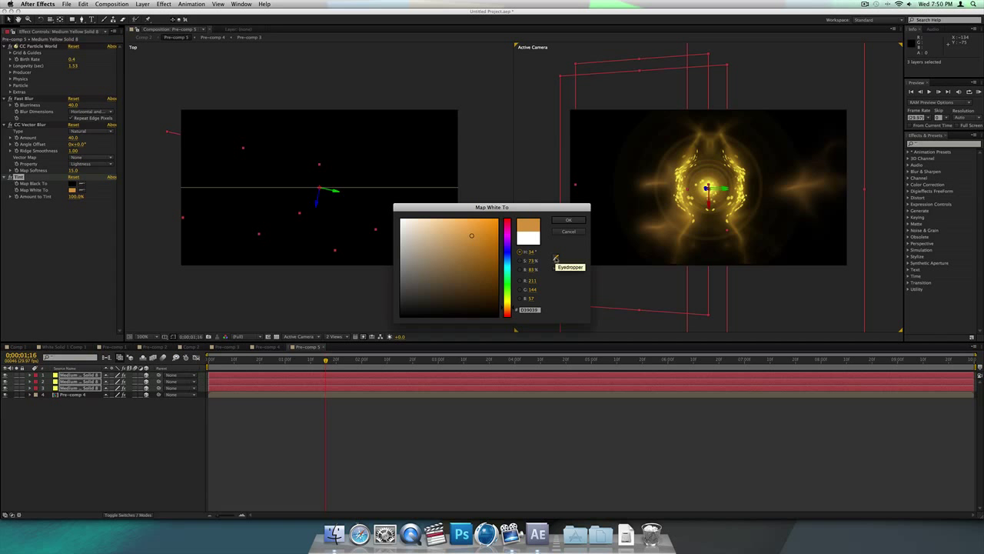
click(557, 257)
click(497, 306)
click(557, 257)
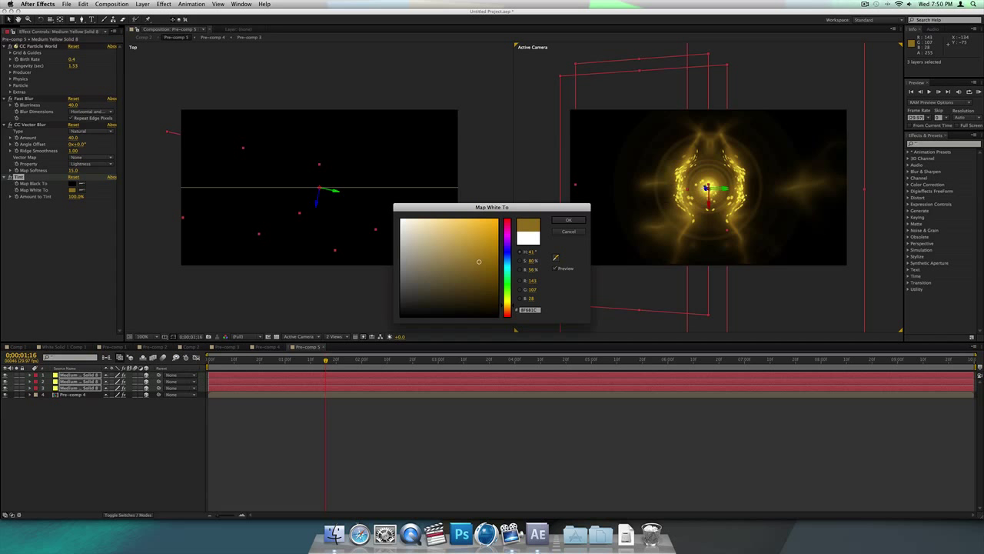
click(707, 188)
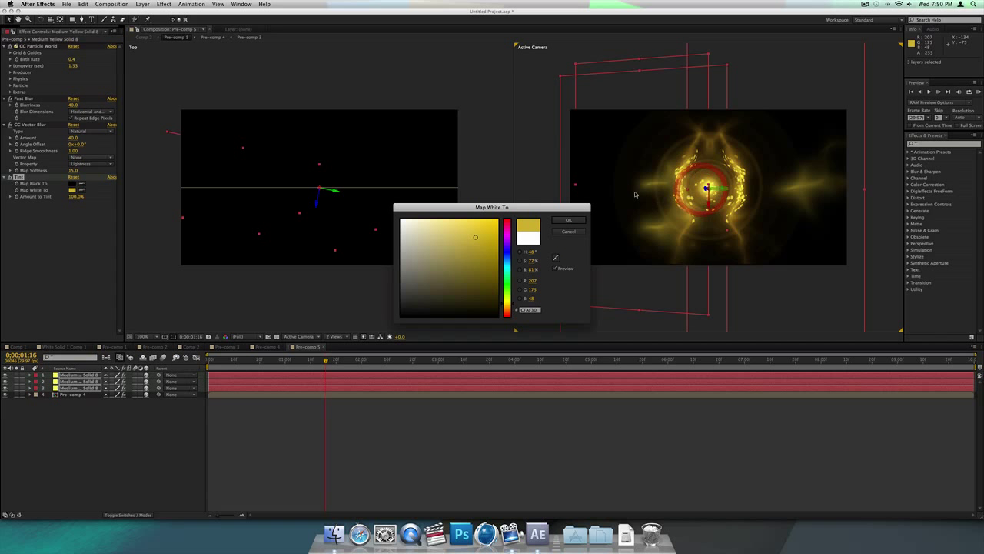
click(568, 220)
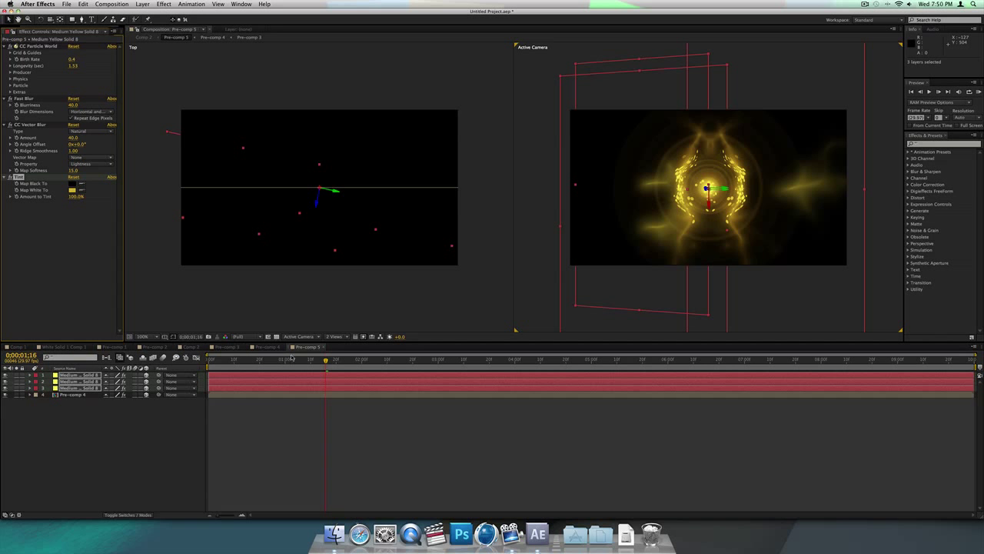
Step: Return to Comp 2 and display it in a single view
click(274, 348)
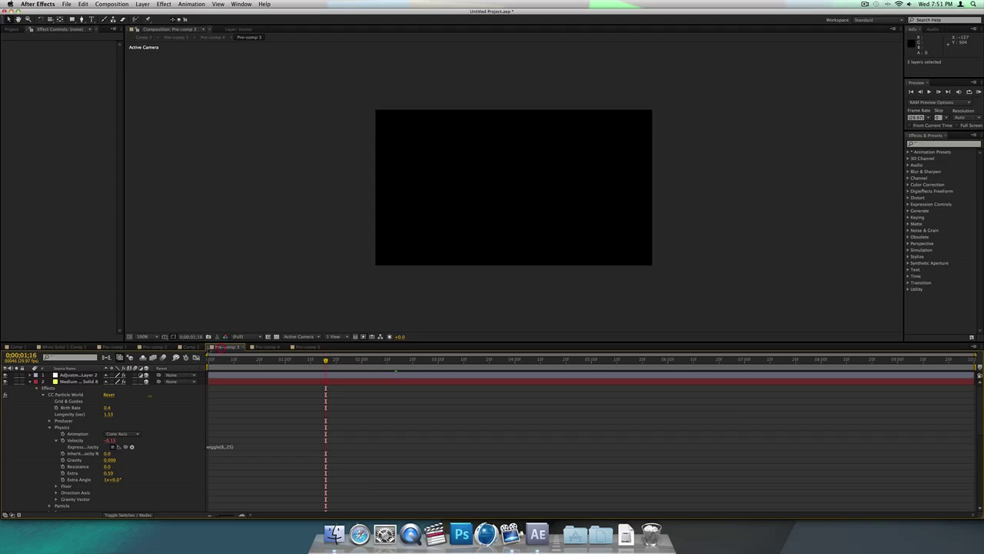
click(190, 347)
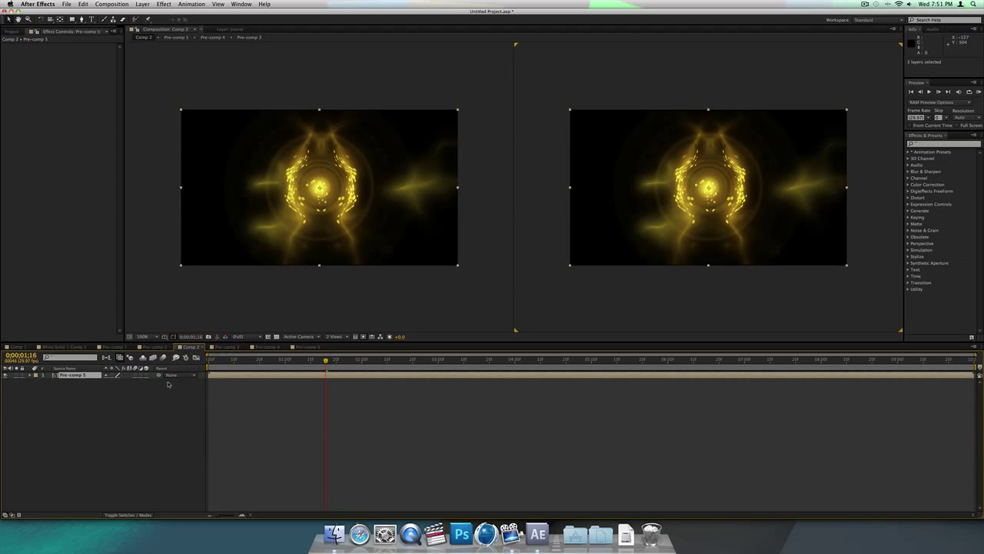
click(335, 337)
click(340, 344)
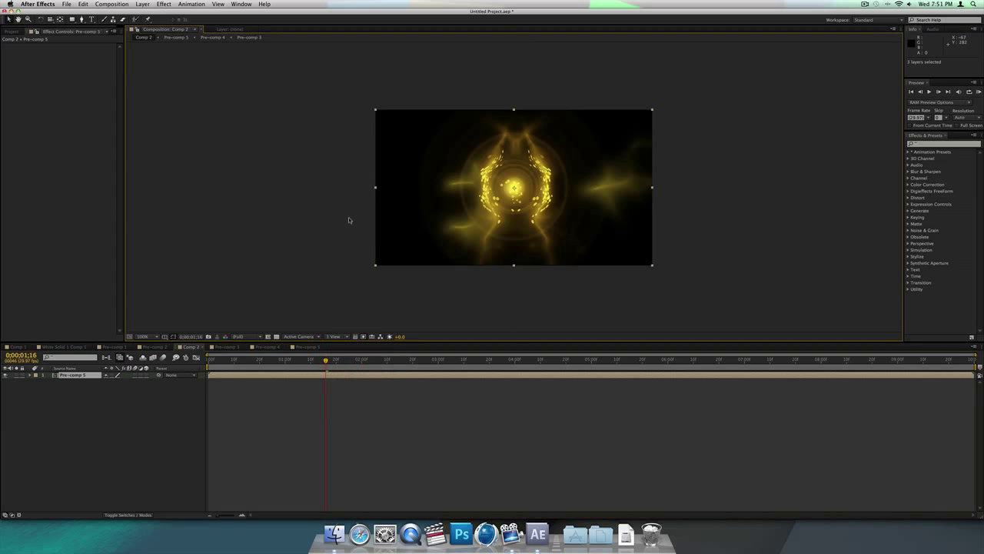
Step: Apply a Curves effect to Pre-comp 5 and raise the midtones of the Red channel slightly
click(165, 4)
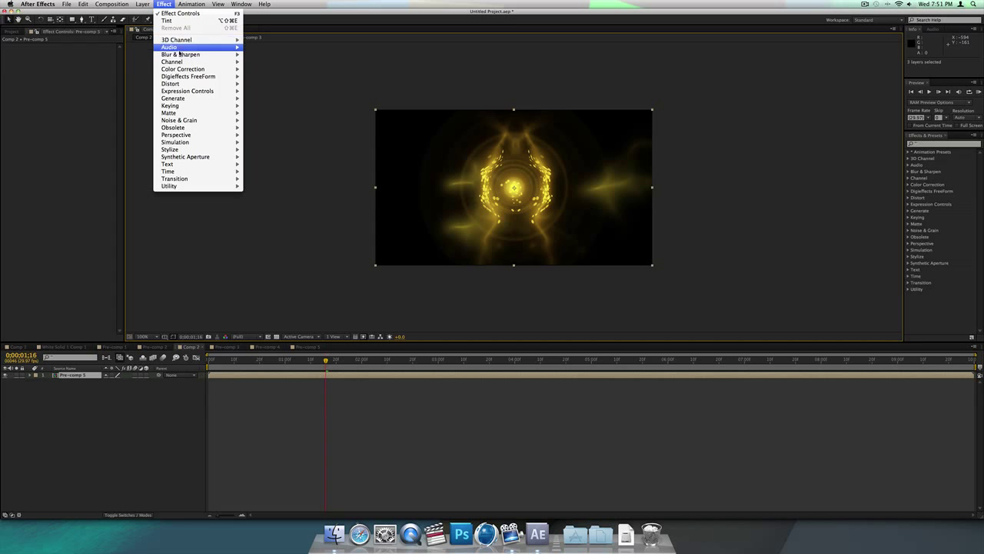
mouse_move(183, 71)
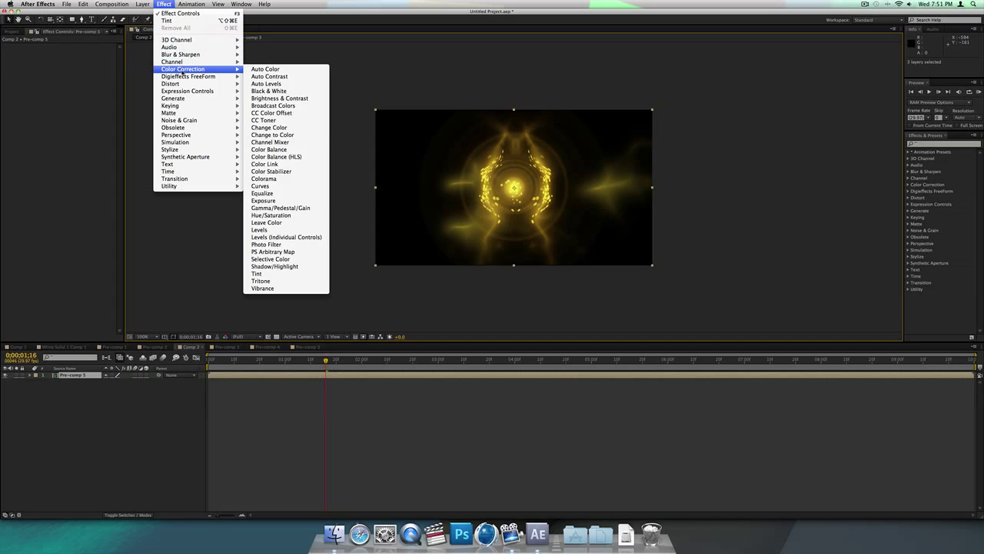
click(266, 186)
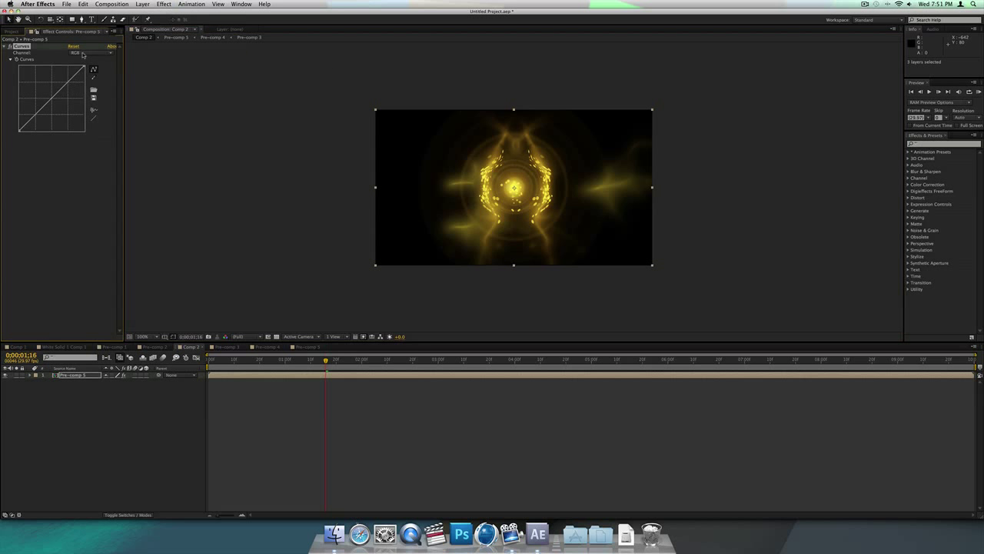
click(76, 53)
click(81, 67)
click(52, 99)
drag(51, 99, 47, 96)
Step: Deselect the layer and scrub Comp 2 forward to 0;00;03;15 to review the recoloured effect
click(112, 408)
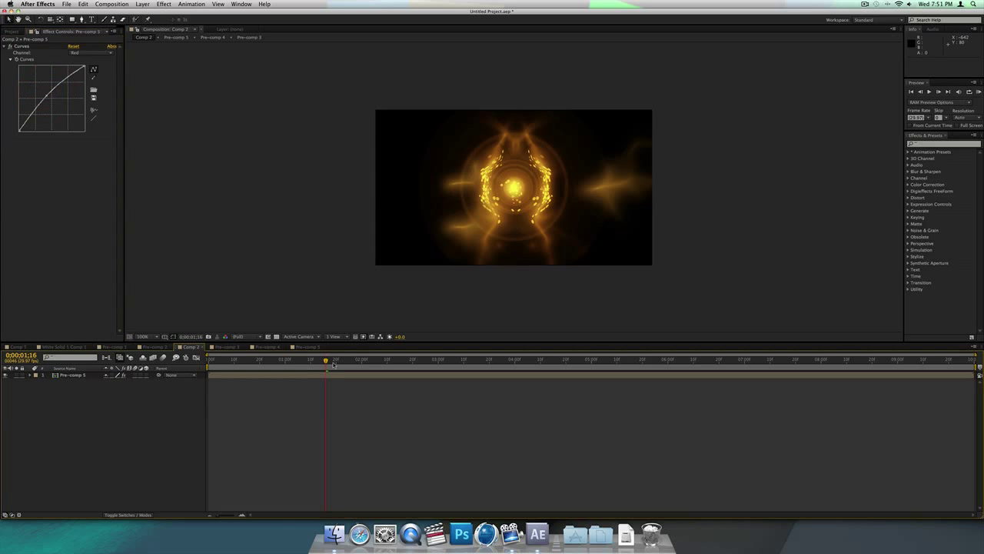
drag(334, 363, 448, 362)
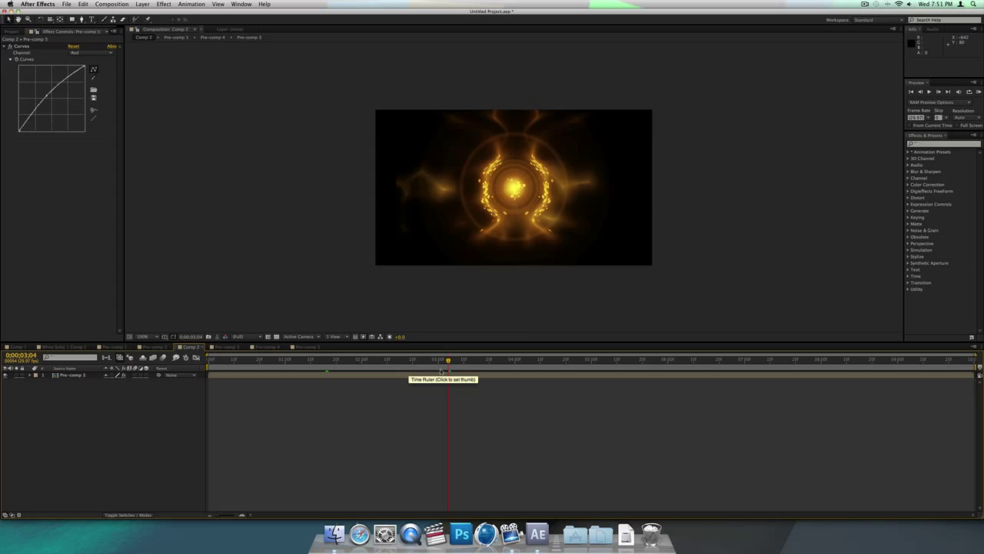
drag(449, 362, 478, 362)
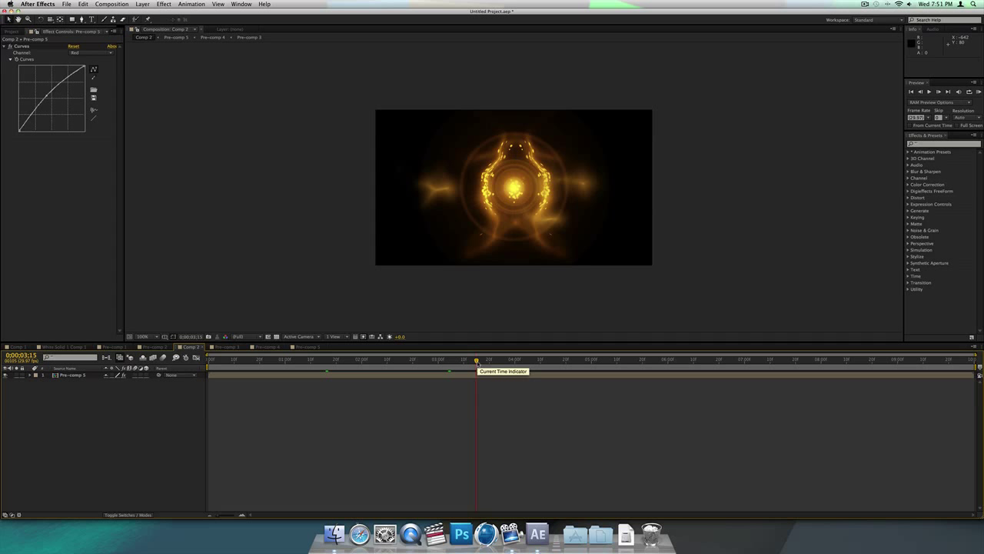